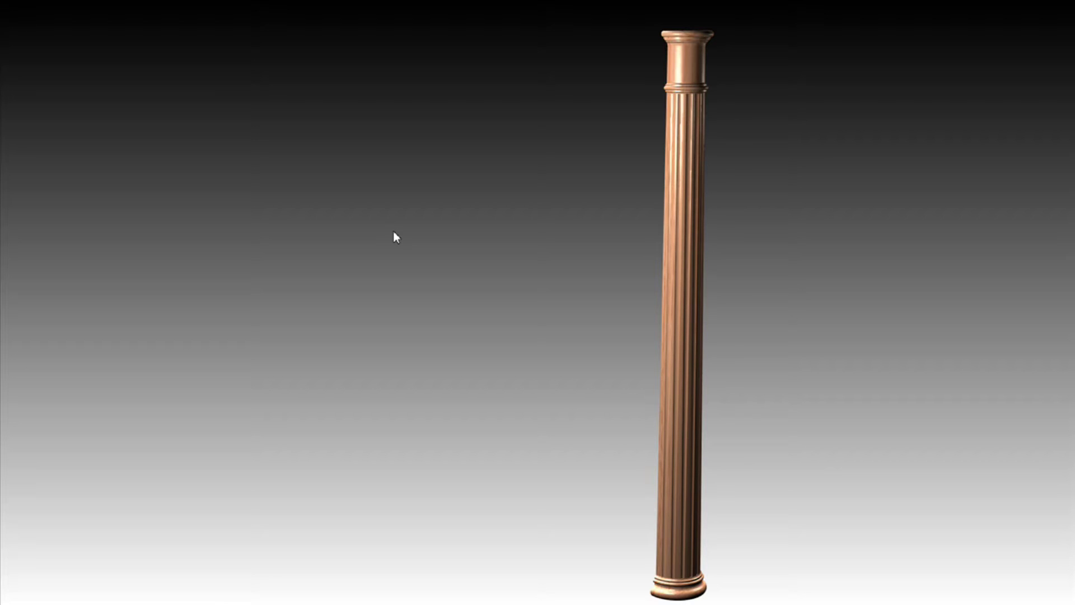
Leave the rendered view and highlight the column's capital, fluted shaft and base in turn to examine its sections
{"action": "key", "text": "Escape"}
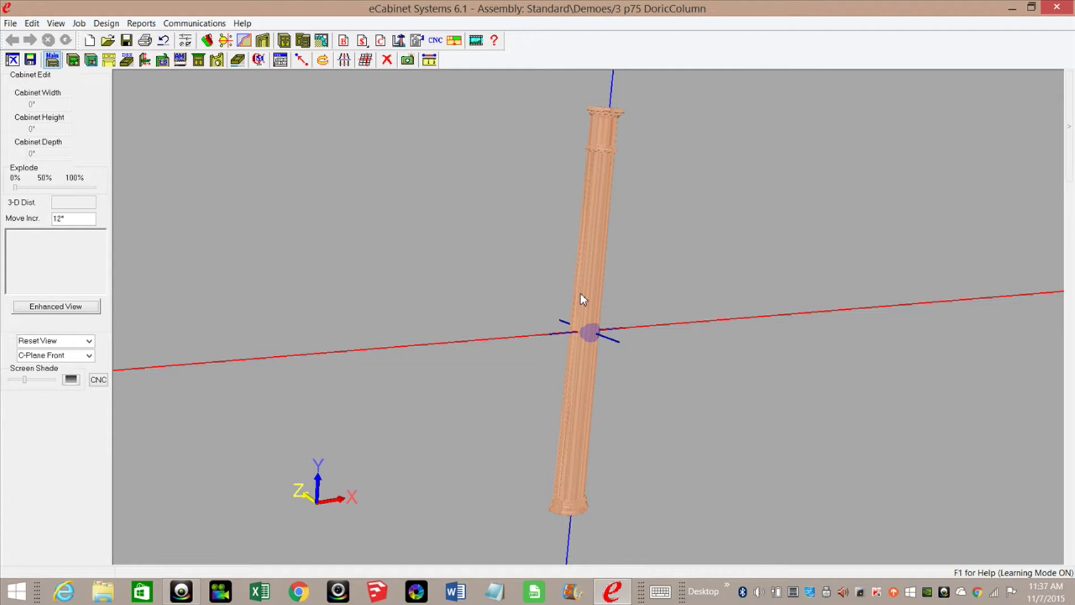
{"action": "left_click", "coordinate": [602, 136]}
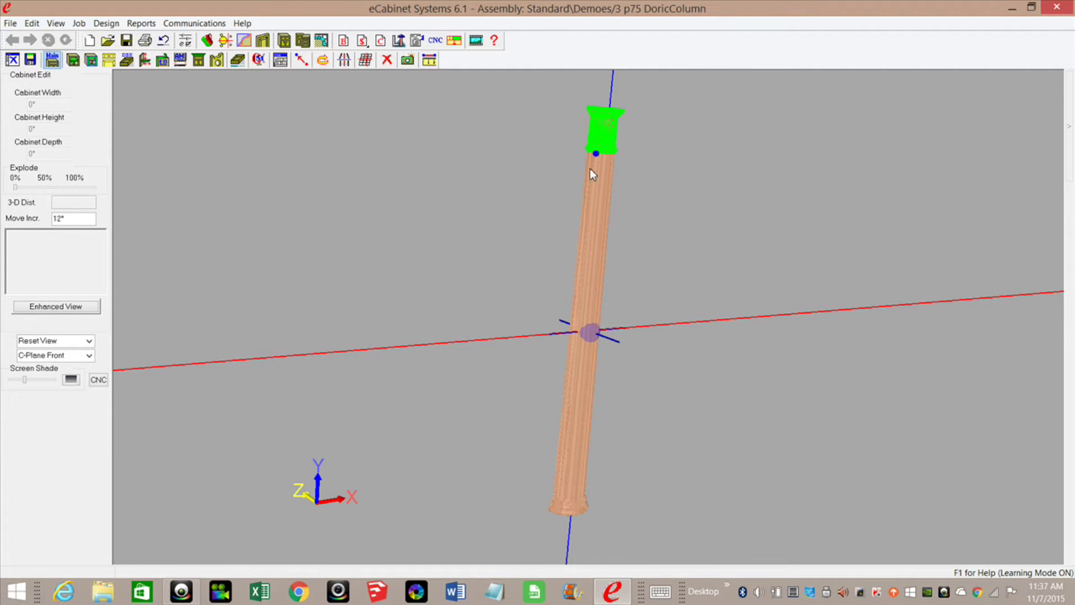
{"action": "left_click", "coordinate": [591, 193], "text": "ctrl"}
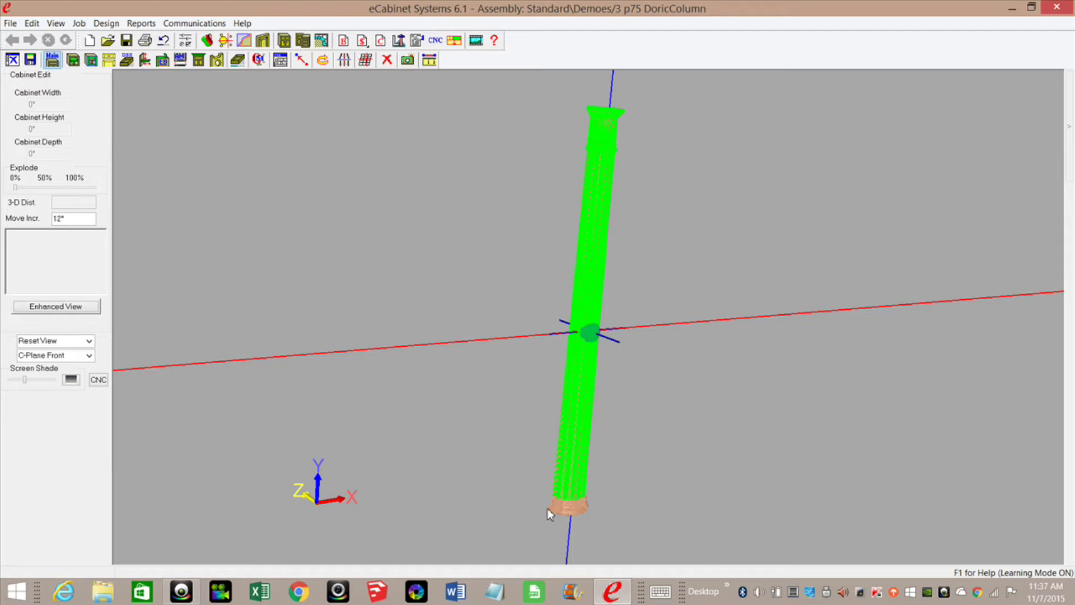
{"action": "left_click", "coordinate": [565, 508], "text": "ctrl"}
{"action": "left_click", "coordinate": [561, 207]}
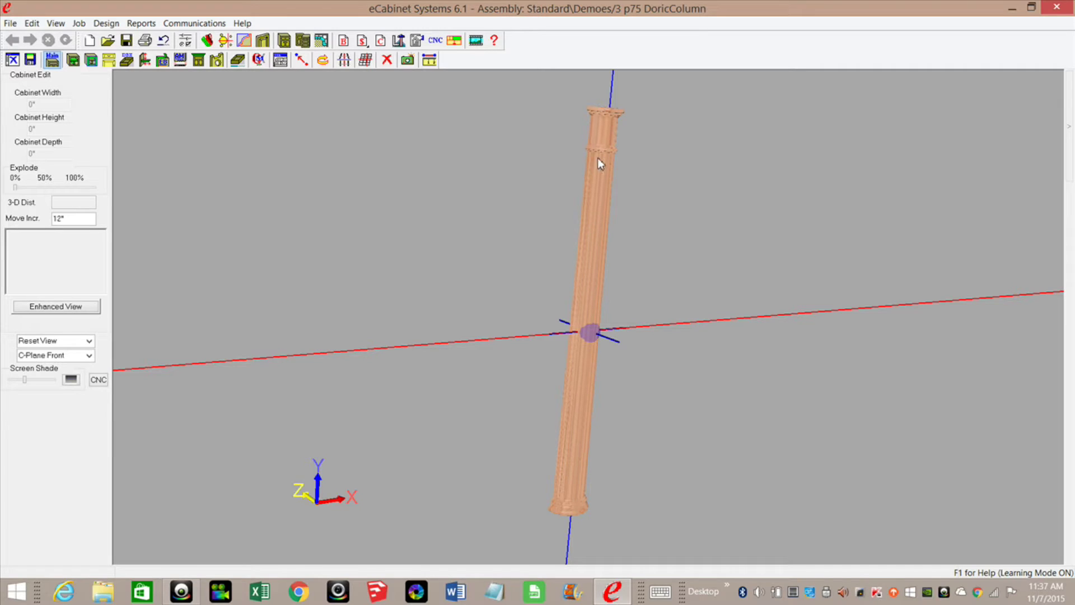
Start a new assembly and choose the Hard Maple texture for a display cube
{"action": "key", "text": "ctrl+n"}
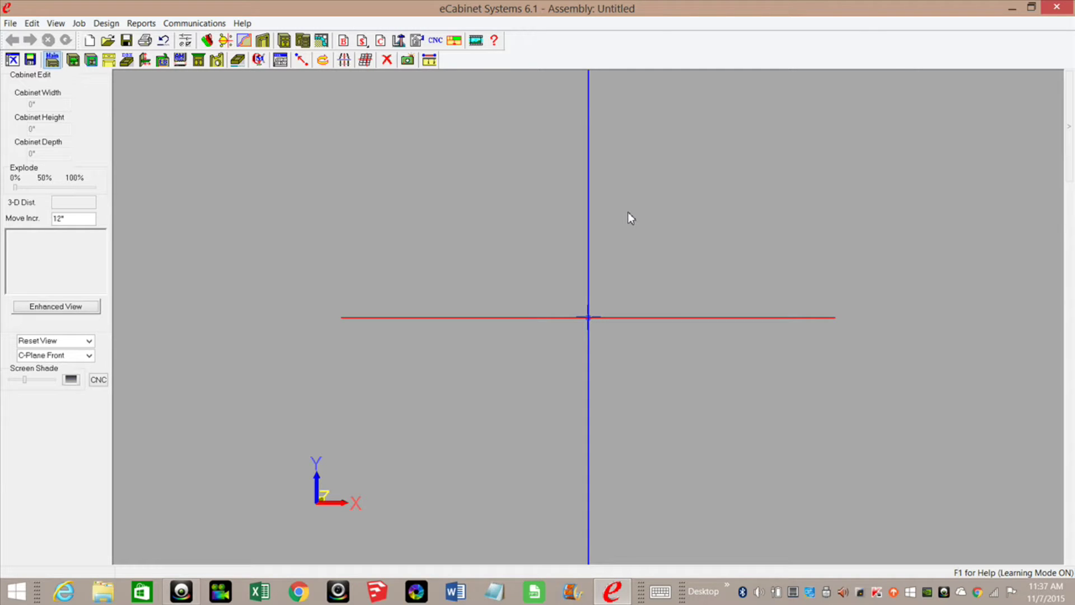
{"action": "mouse_move", "coordinate": [1068, 126]}
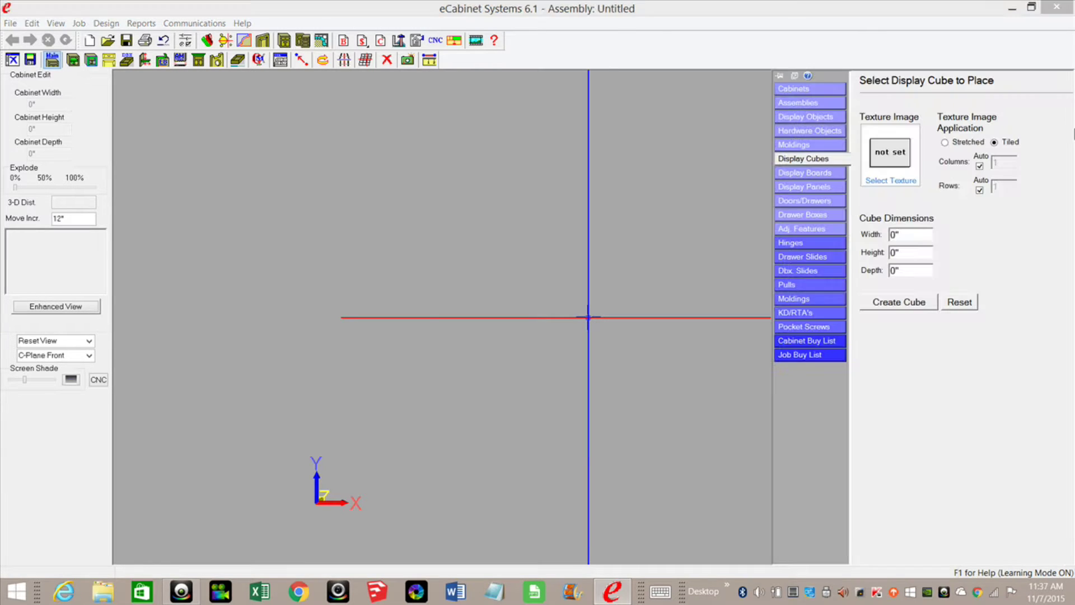
{"action": "left_click", "coordinate": [898, 156]}
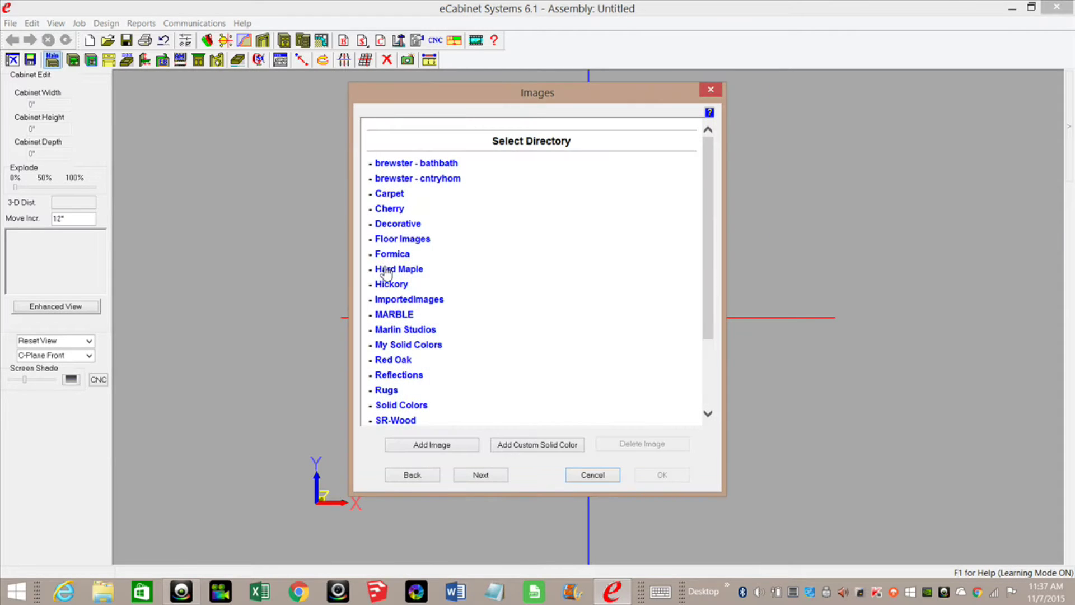
{"action": "left_click", "coordinate": [409, 266]}
{"action": "left_click", "coordinate": [487, 424]}
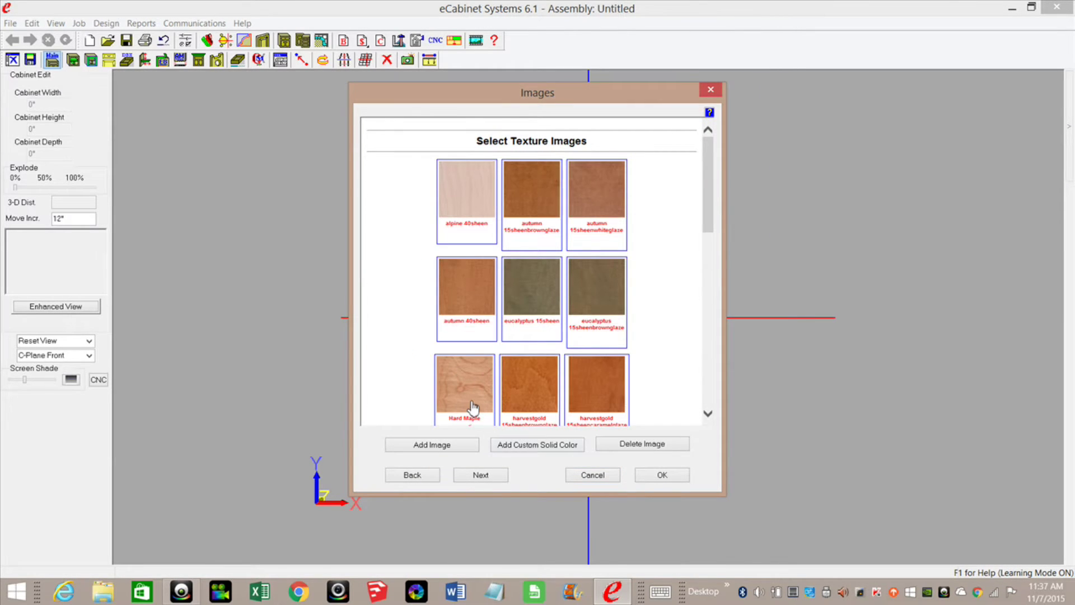
{"action": "double_click", "coordinate": [473, 408]}
Create a display cube 3.75" wide, 1.875" high and 35.9375" deep
{"action": "left_click", "coordinate": [909, 233]}
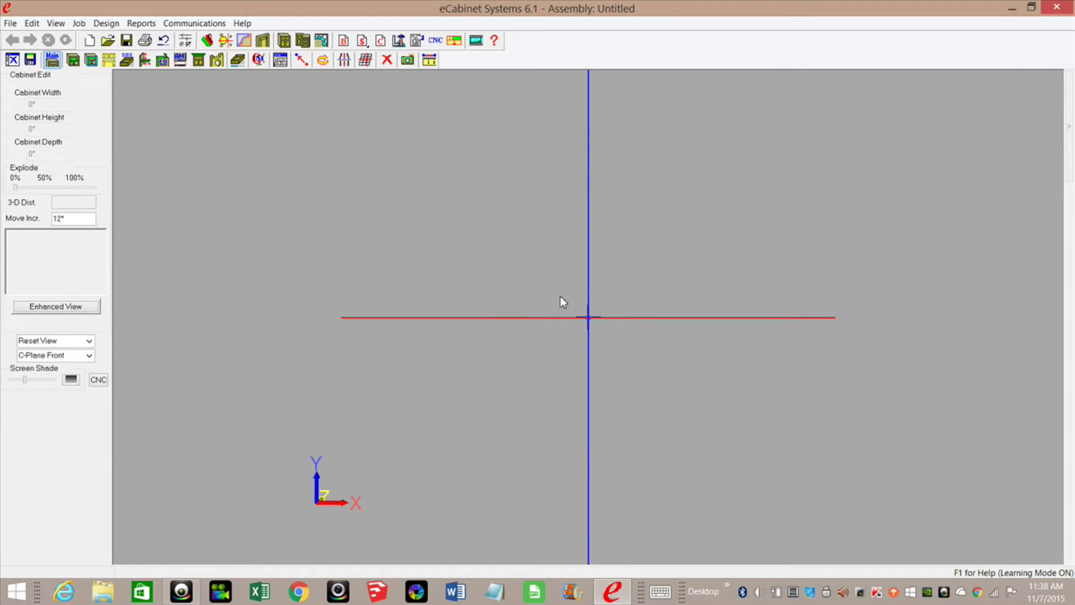
{"action": "mouse_move", "coordinate": [1069, 154]}
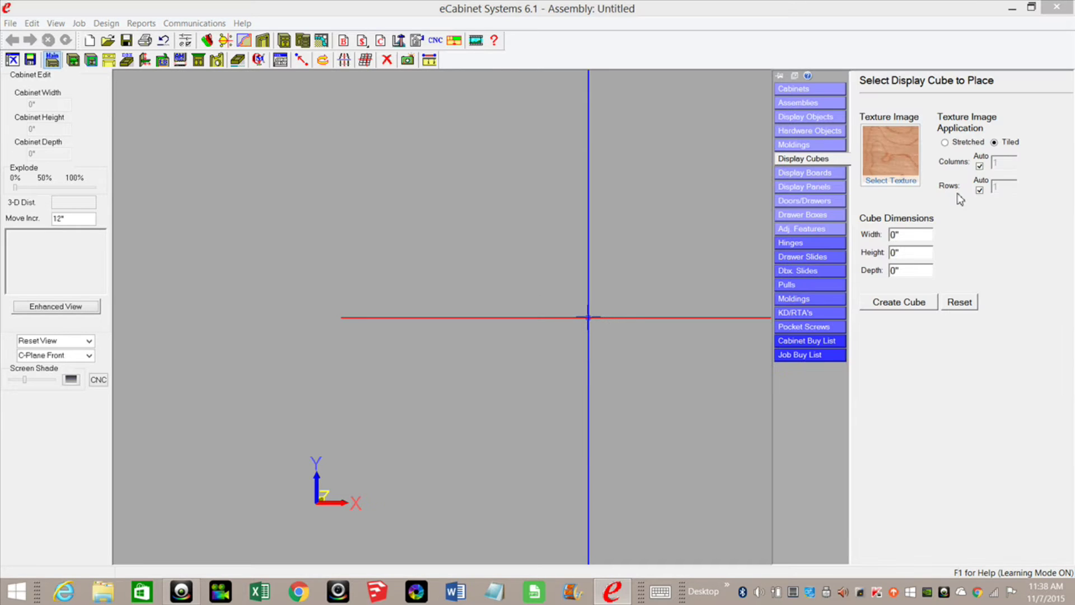
{"action": "left_click", "coordinate": [912, 237]}
{"action": "type", "text": "3.75"}
{"action": "key", "text": "Tab"}
{"action": "type", "text": "1.875"}
{"action": "key", "text": "Tab"}
{"action": "key", "text": "Return"}
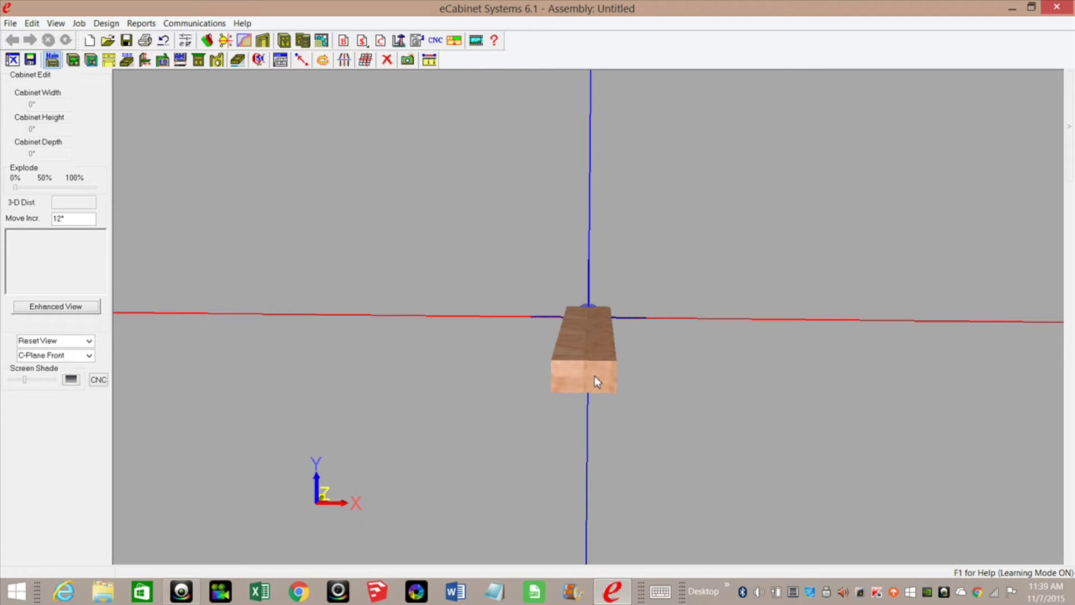
Open the cube in the part editor and create geometry lines from its edges
{"action": "left_click", "coordinate": [593, 375]}
{"action": "left_click", "coordinate": [206, 40]}
{"action": "left_click", "coordinate": [252, 60]}
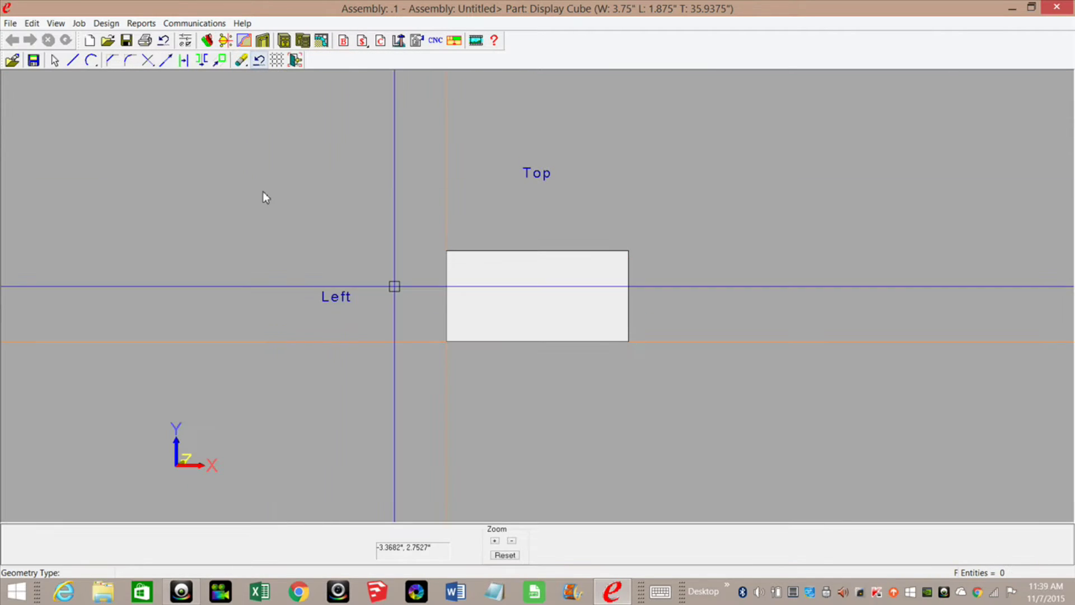
{"action": "right_click", "coordinate": [263, 188]}
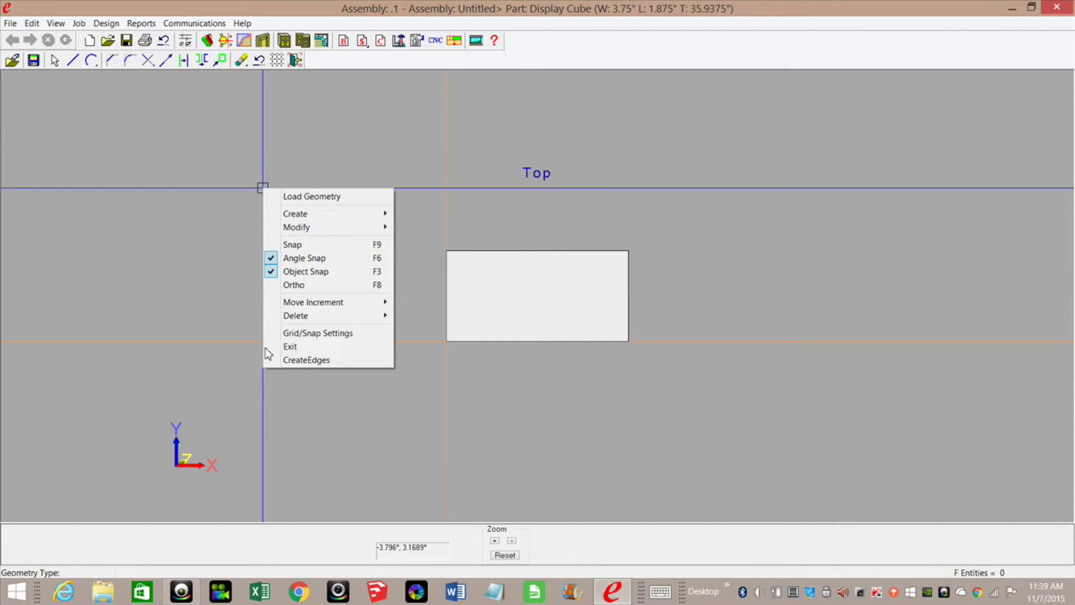
{"action": "left_click", "coordinate": [300, 360]}
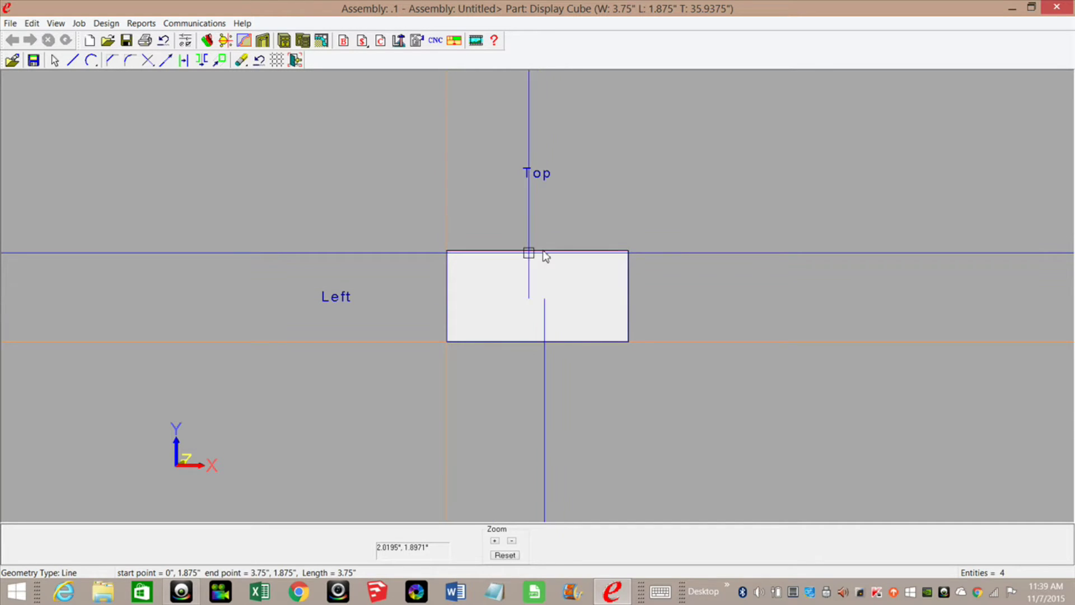
Offset a copy of a side edge by 1 7/8" to the cube's centre, and delete the two side edges and top edge
{"action": "left_click", "coordinate": [184, 61]}
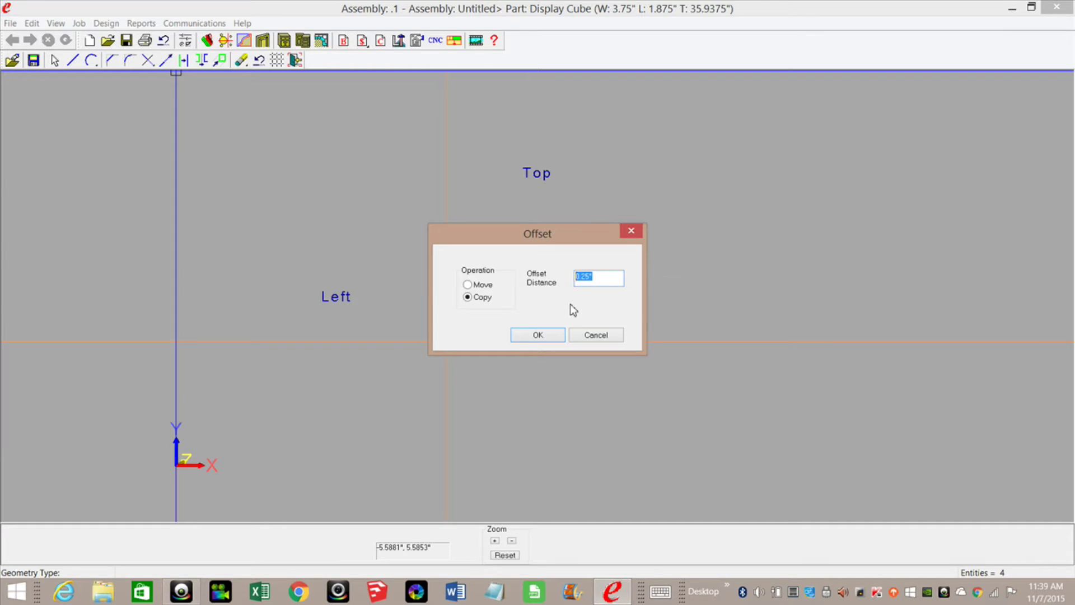
{"action": "type", "text": "1 7/8"}
{"action": "key", "text": "Return"}
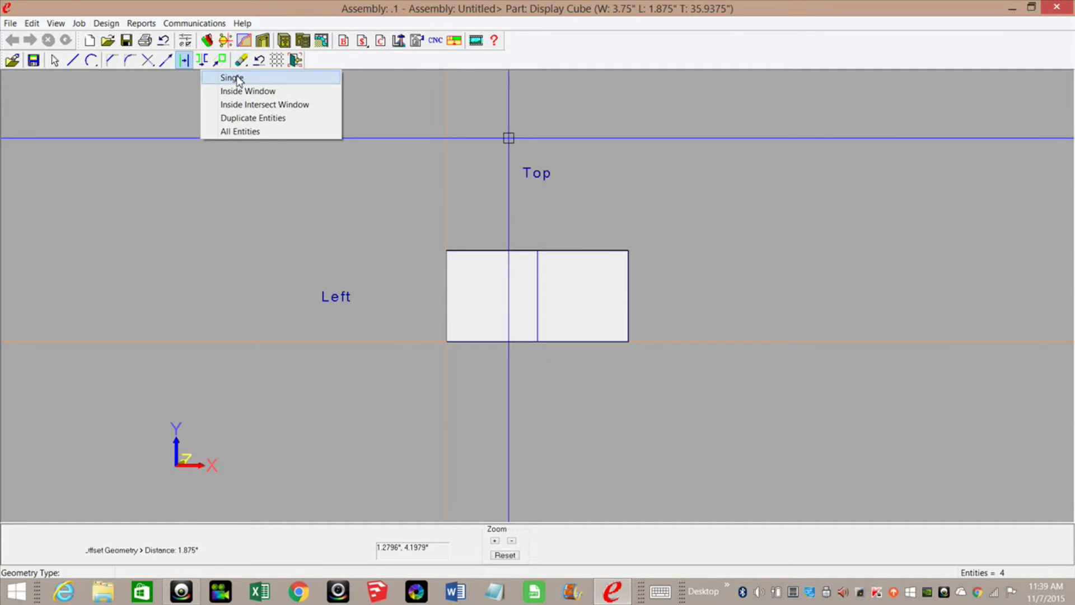
{"action": "left_click", "coordinate": [240, 78]}
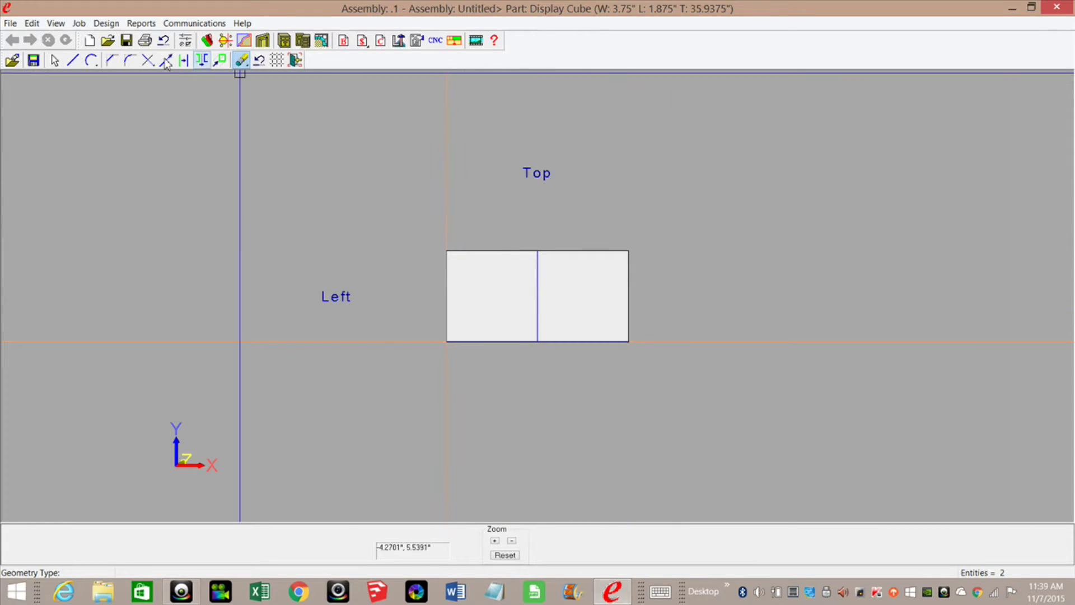
Draw a three-point arc from the lower-left corner through the centre line's upper end to the lower-right corner
{"action": "left_click", "coordinate": [91, 60]}
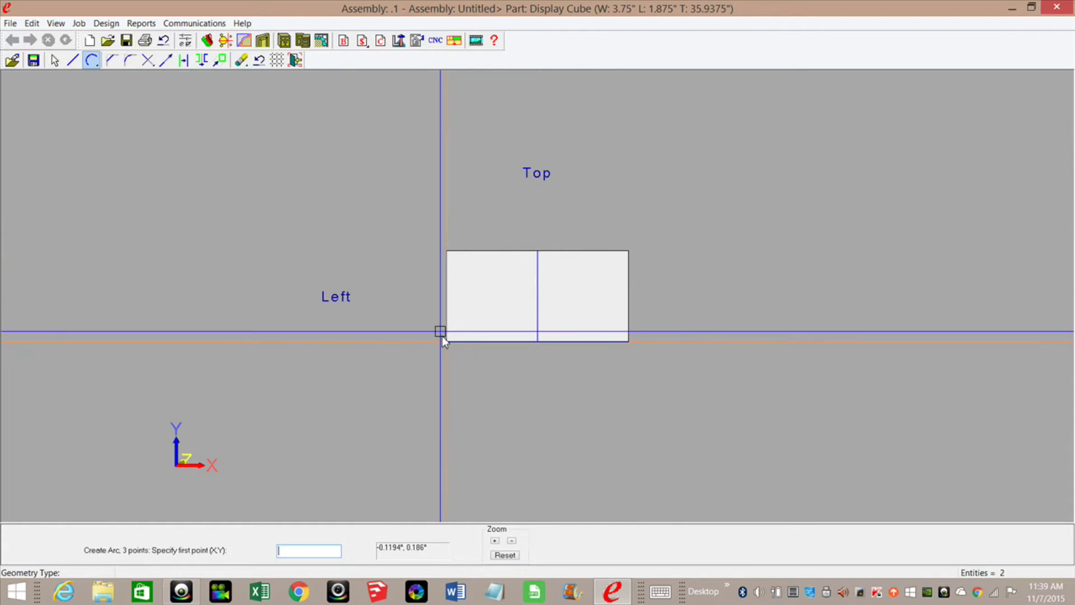
{"action": "right_click", "coordinate": [325, 213]}
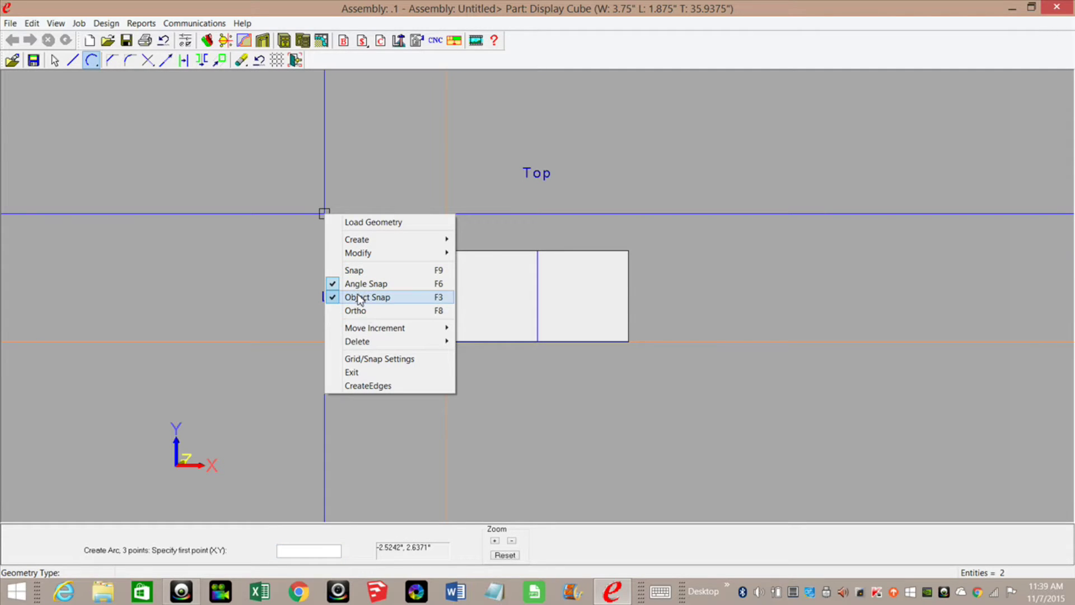
{"action": "left_click", "coordinate": [223, 161]}
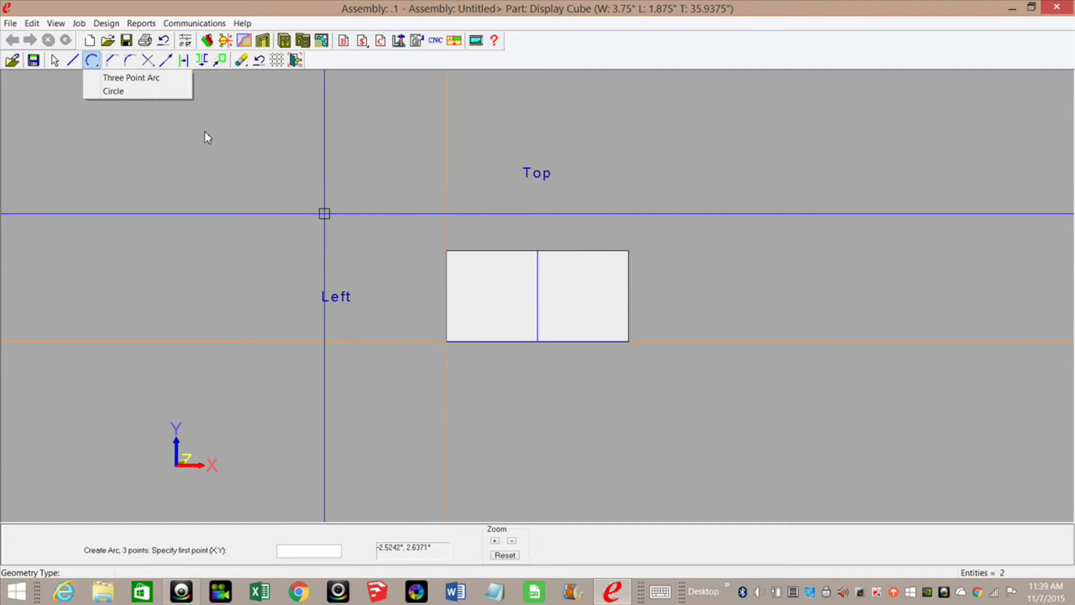
{"action": "left_click", "coordinate": [143, 81]}
{"action": "left_click", "coordinate": [448, 342]}
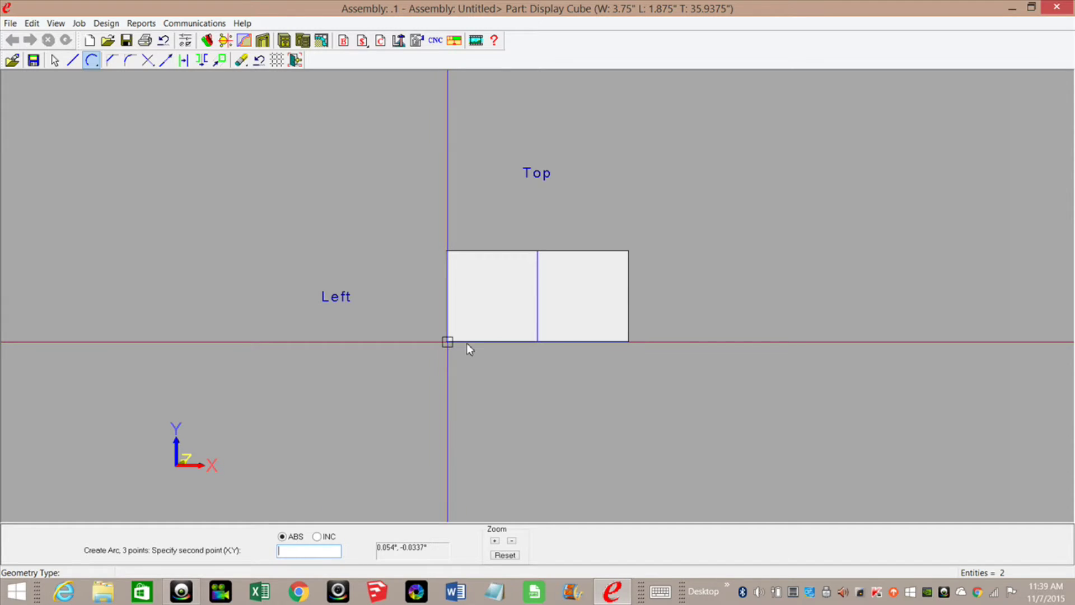
{"action": "left_click", "coordinate": [538, 251]}
{"action": "left_click", "coordinate": [627, 339]}
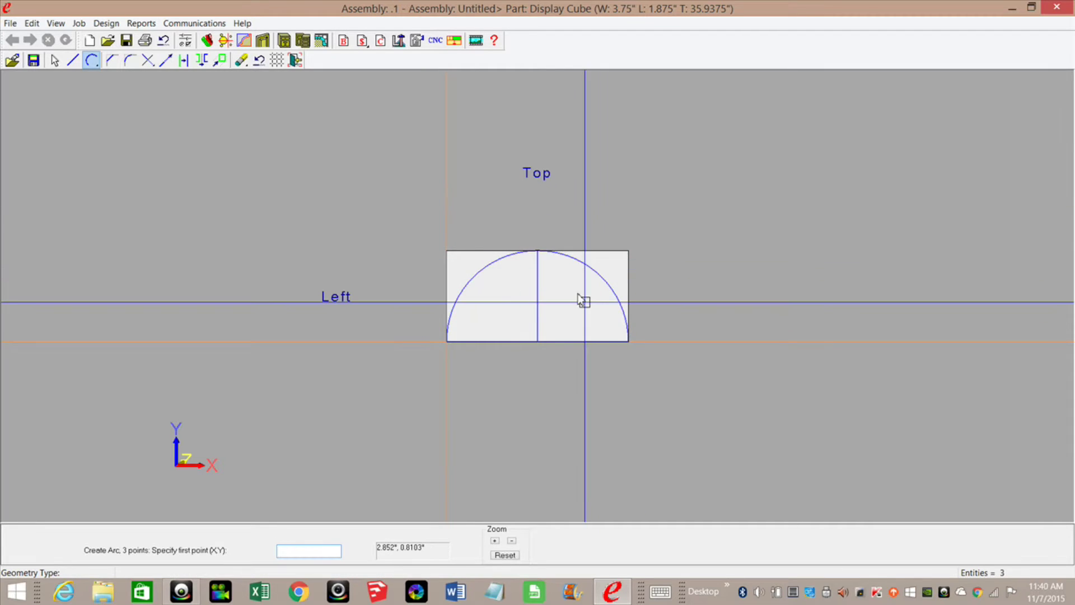
Start the Line tool with angle snap enabled at 22.5 degrees
{"action": "scroll", "coordinate": [412, 183], "scroll_direction": "up", "scroll_amount": 3}
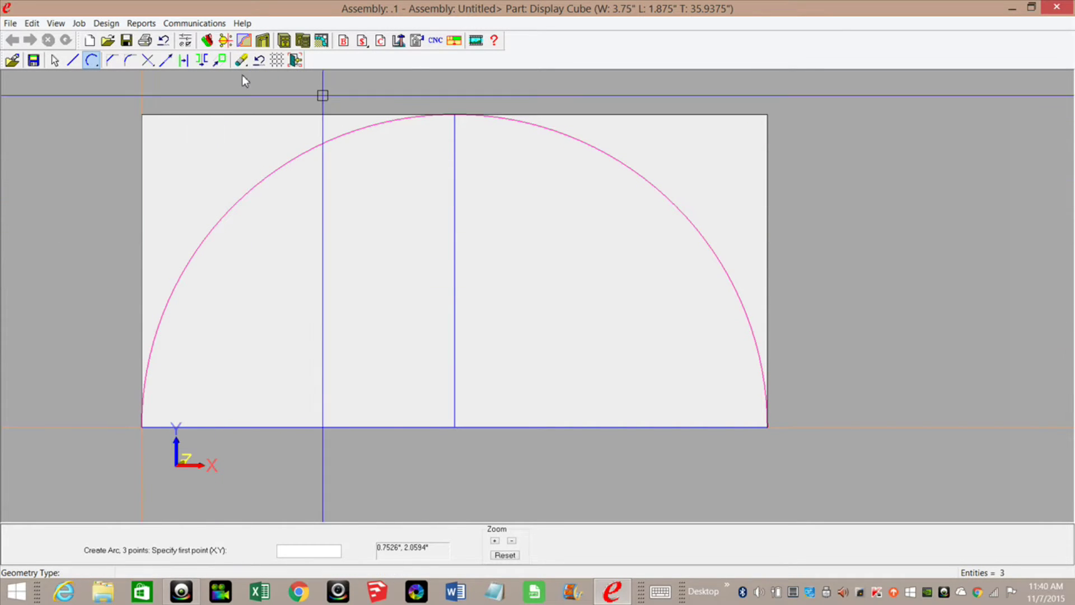
{"action": "left_click", "coordinate": [72, 60]}
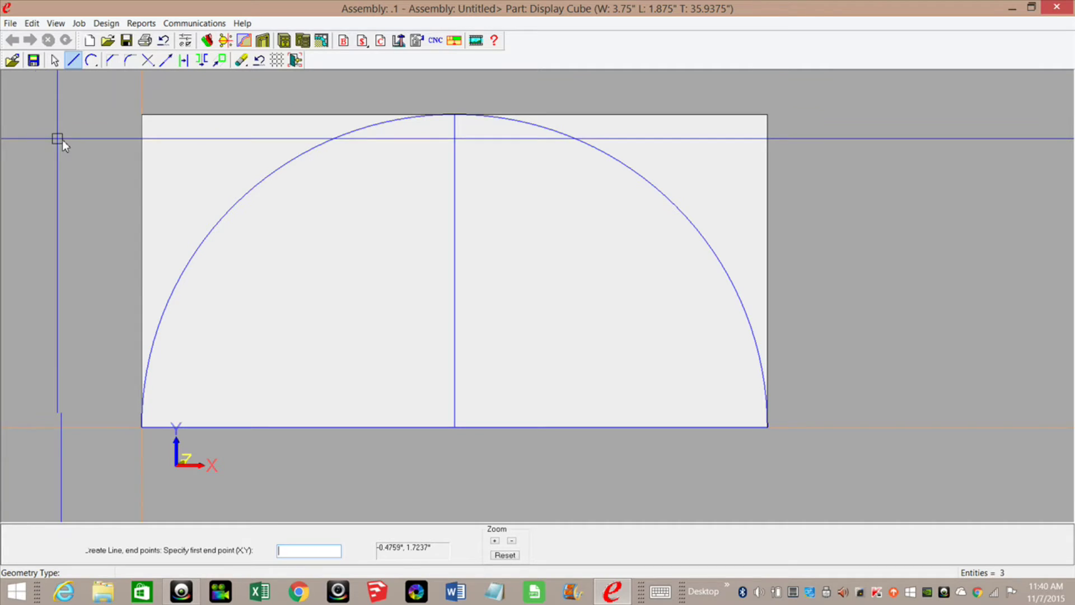
{"action": "right_click", "coordinate": [62, 140]}
{"action": "left_click", "coordinate": [96, 210]}
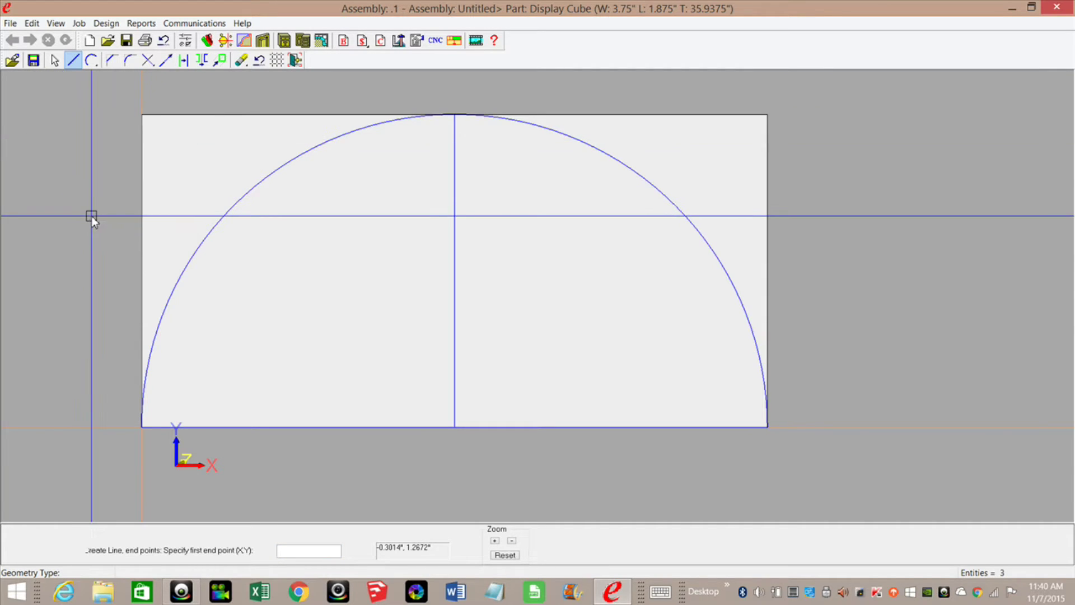
{"action": "right_click", "coordinate": [89, 216]}
{"action": "left_click", "coordinate": [122, 284]}
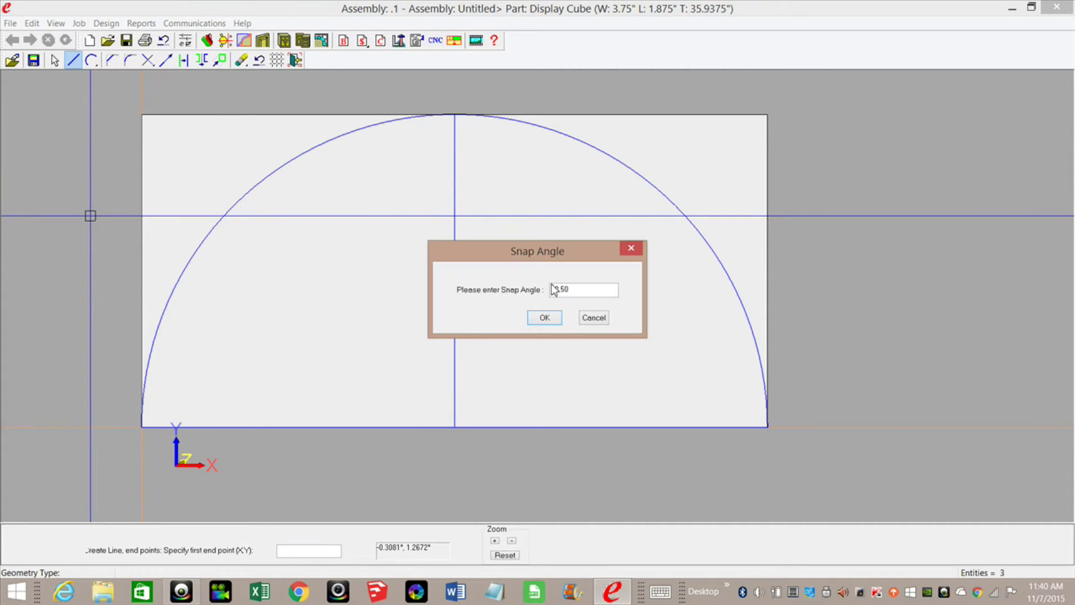
{"action": "left_click", "coordinate": [544, 317]}
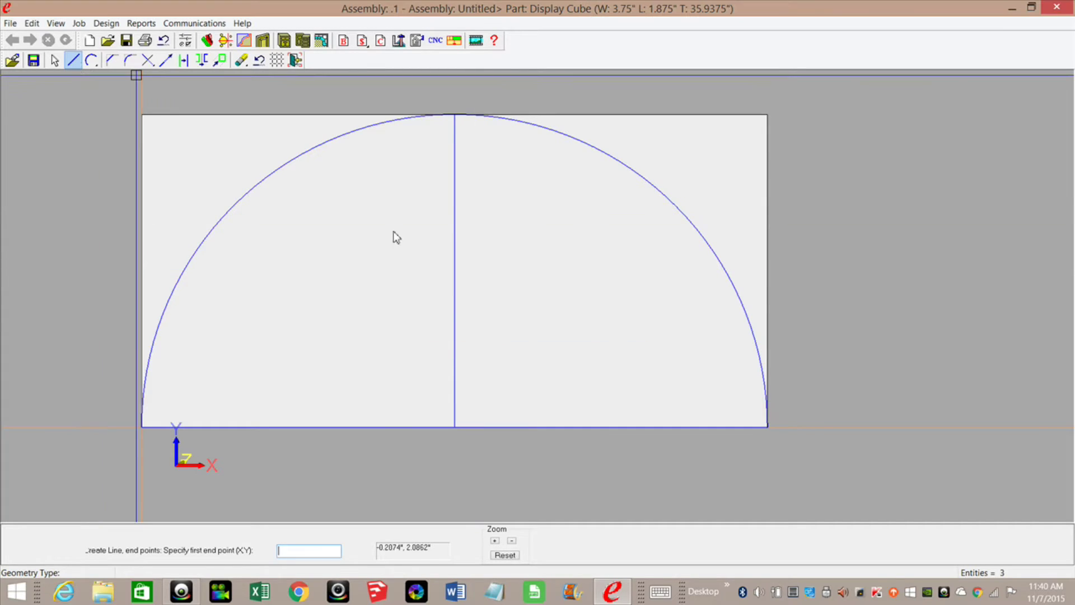
Draw six radial lines from the baseline's midpoint past the arc at 22.5-degree intervals, three on each side of the centre line
{"action": "left_click", "coordinate": [454, 427]}
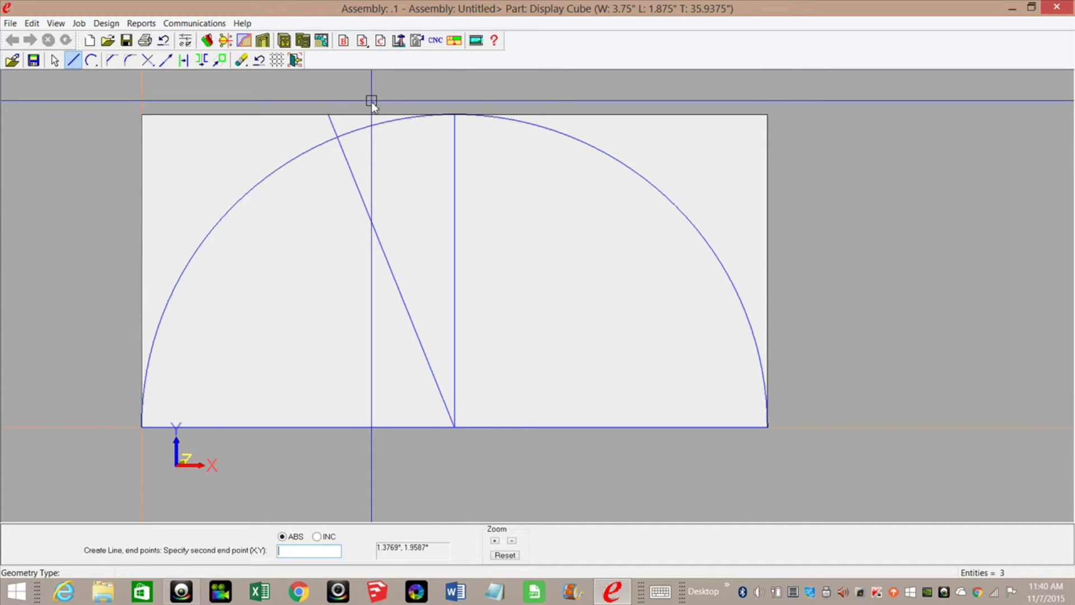
{"action": "left_click", "coordinate": [361, 123]}
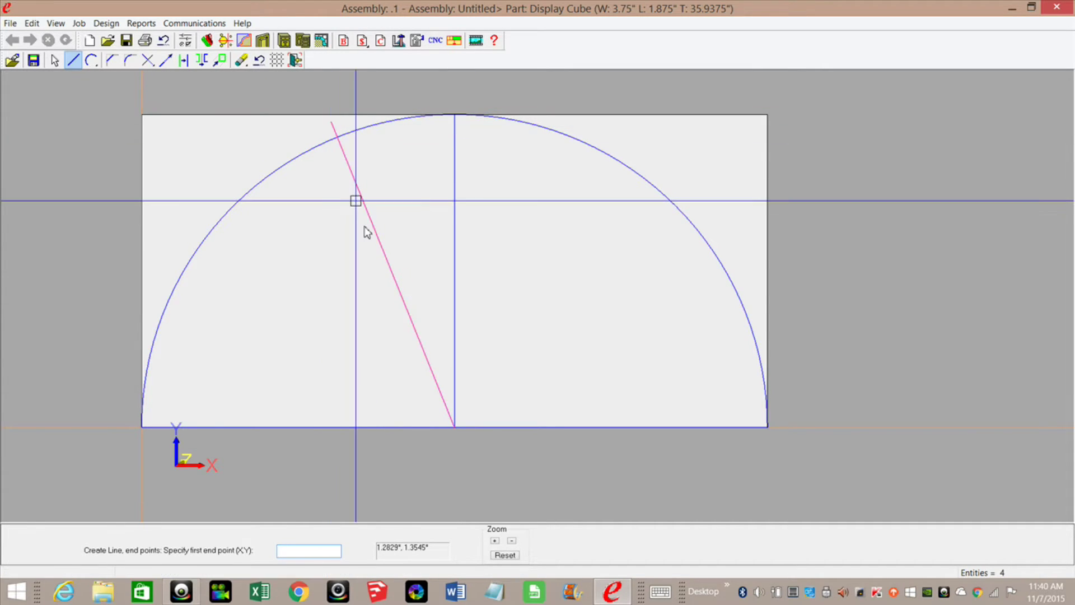
{"action": "left_click", "coordinate": [455, 427]}
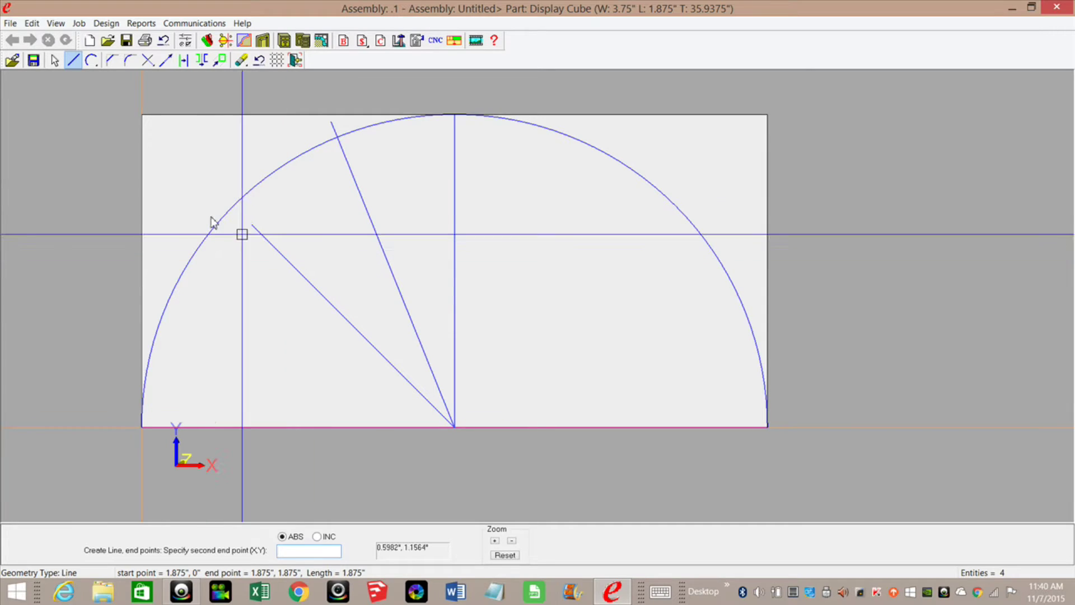
{"action": "left_click", "coordinate": [211, 211]}
{"action": "left_click", "coordinate": [452, 427]}
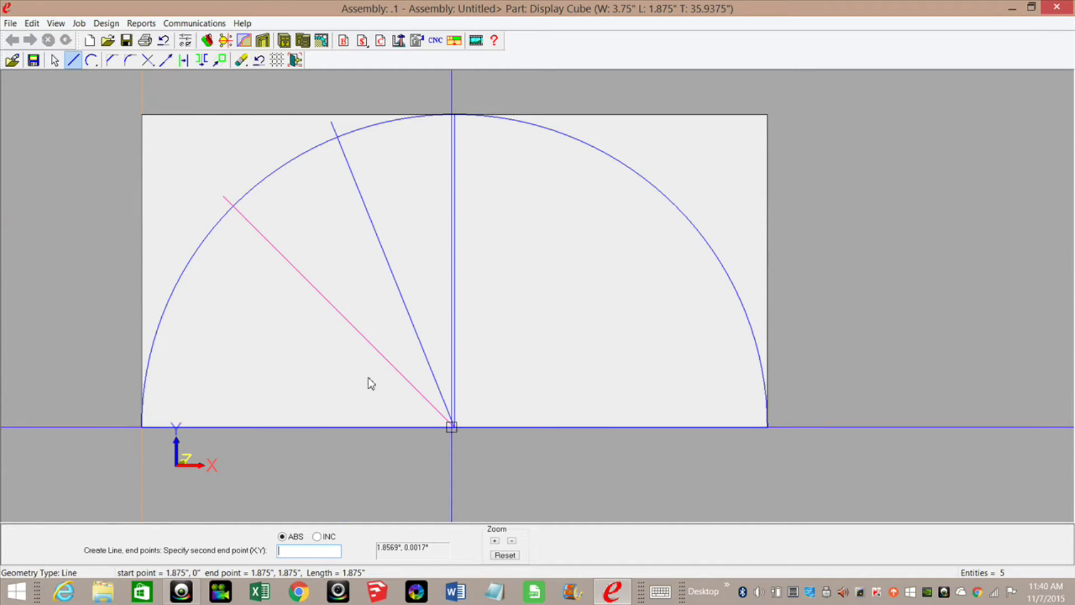
{"action": "left_click", "coordinate": [162, 278]}
{"action": "left_click", "coordinate": [455, 431]}
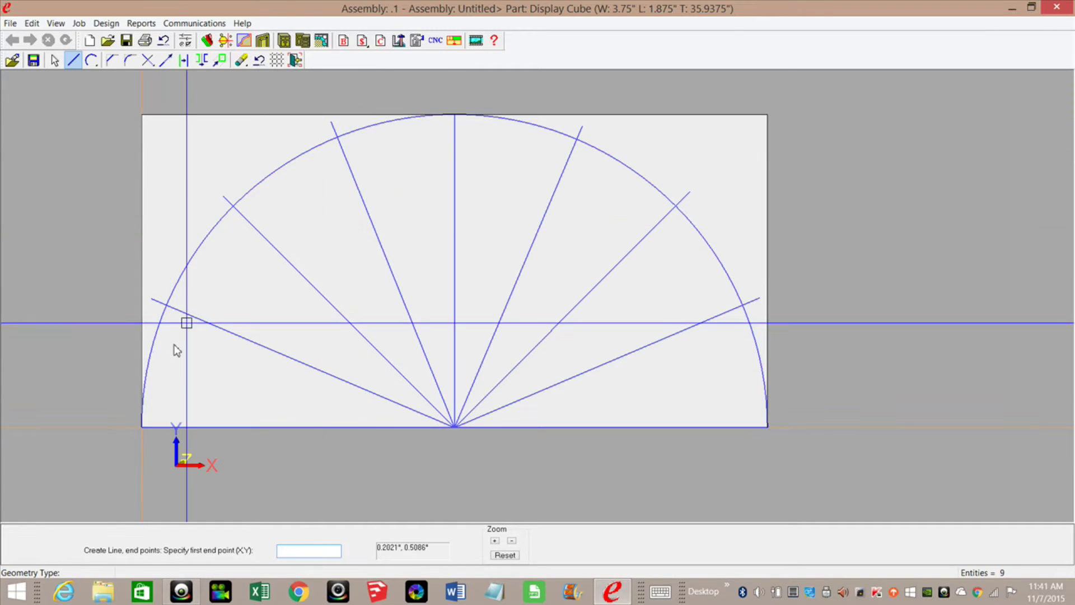
Trim the overhanging ends of the radial lines to the arc with Trim 1 Entity
{"action": "left_click", "coordinate": [148, 60]}
{"action": "left_click", "coordinate": [130, 78]}
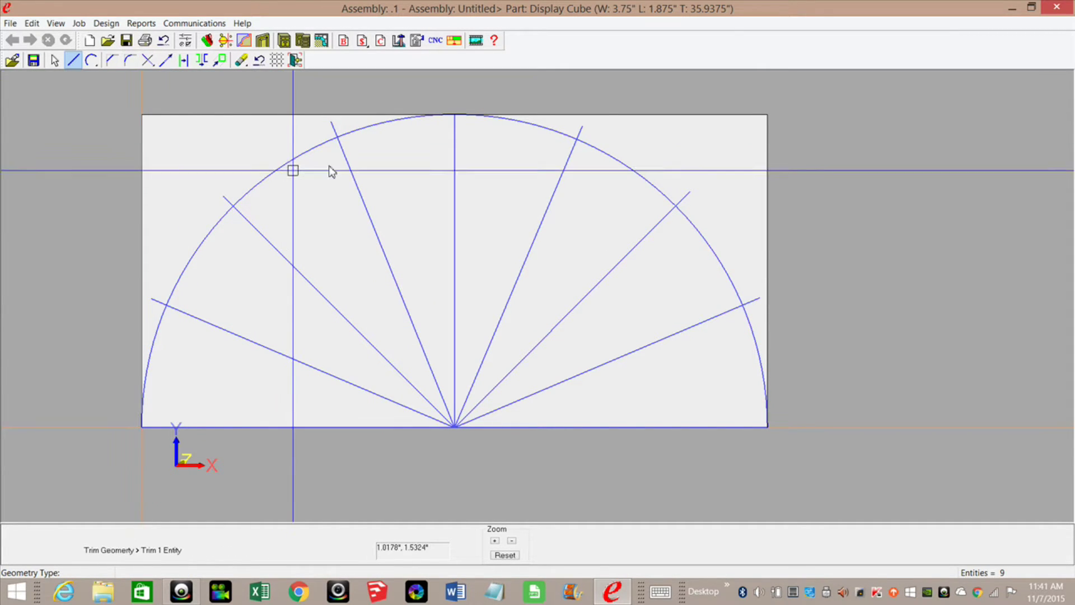
{"action": "left_click", "coordinate": [347, 161]}
{"action": "left_click", "coordinate": [311, 153]}
{"action": "left_click", "coordinate": [241, 217]}
{"action": "left_click", "coordinate": [217, 224]}
{"action": "left_click", "coordinate": [196, 318]}
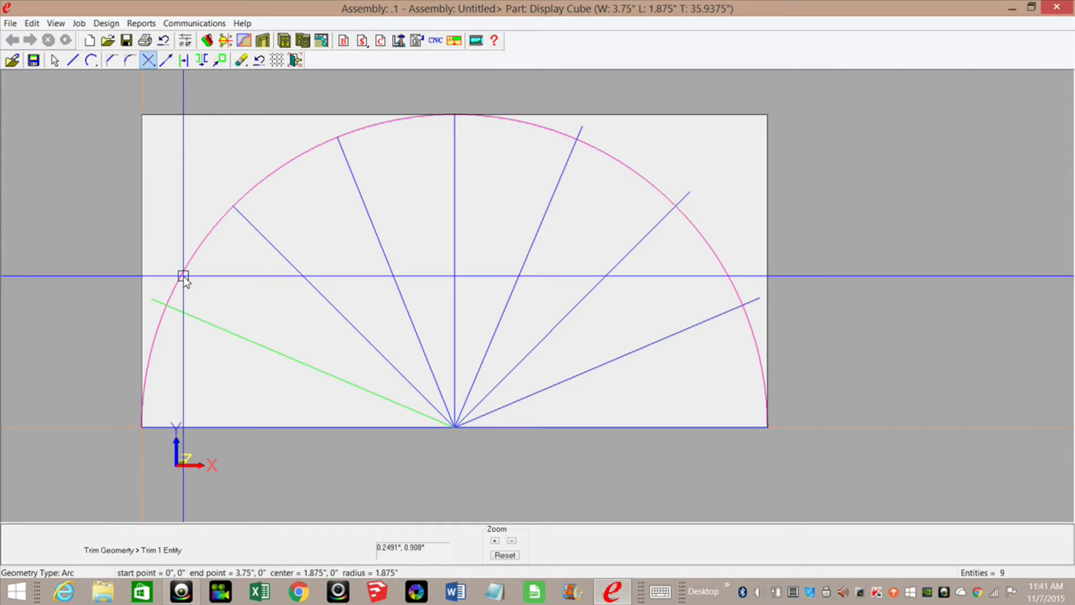
{"action": "left_click", "coordinate": [183, 276]}
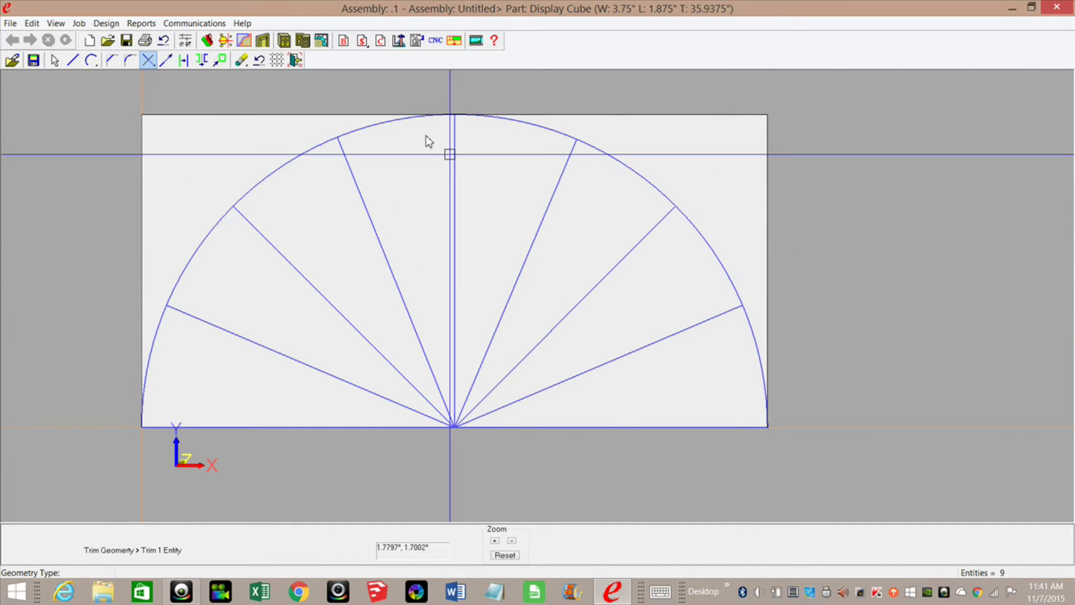
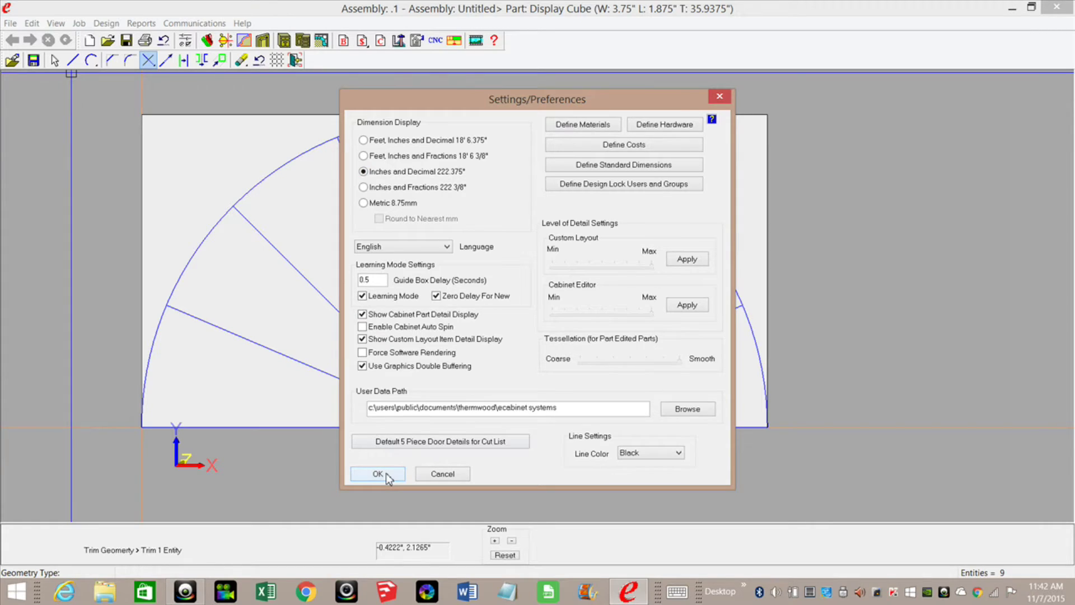
Extend the centre line and the six radial lines 0.0781" beyond the arc
{"action": "left_click", "coordinate": [166, 60]}
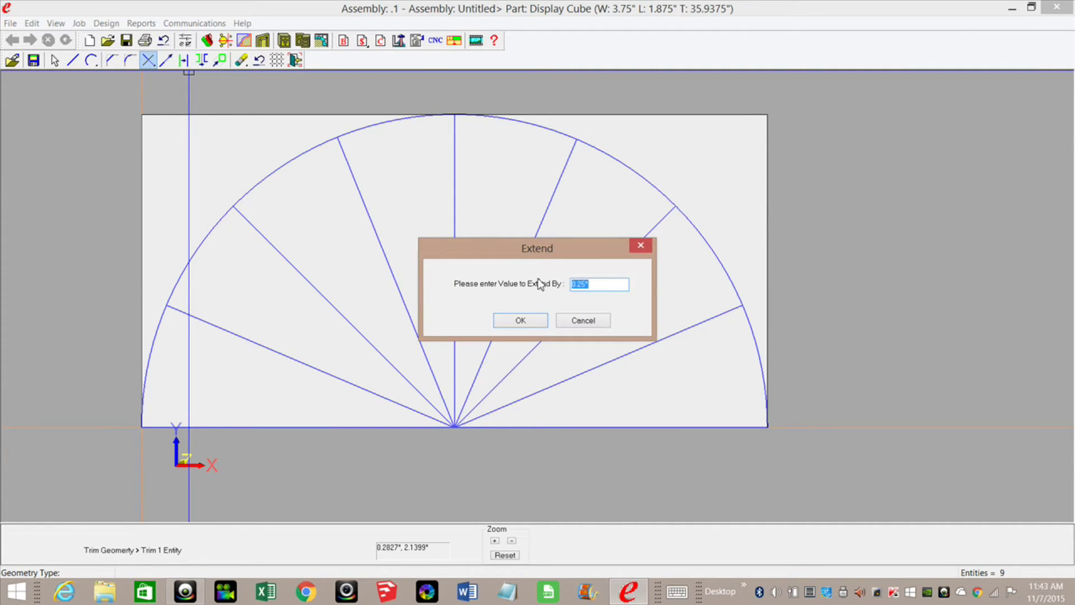
{"action": "type", "text": "5"}
{"action": "key", "text": "Return"}
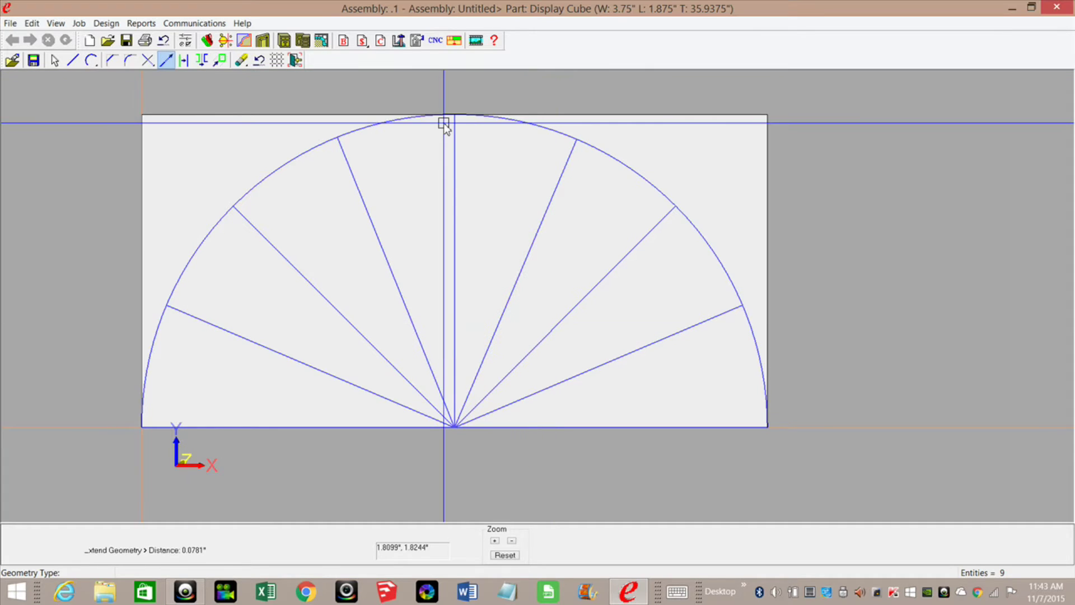
{"action": "left_click", "coordinate": [350, 174]}
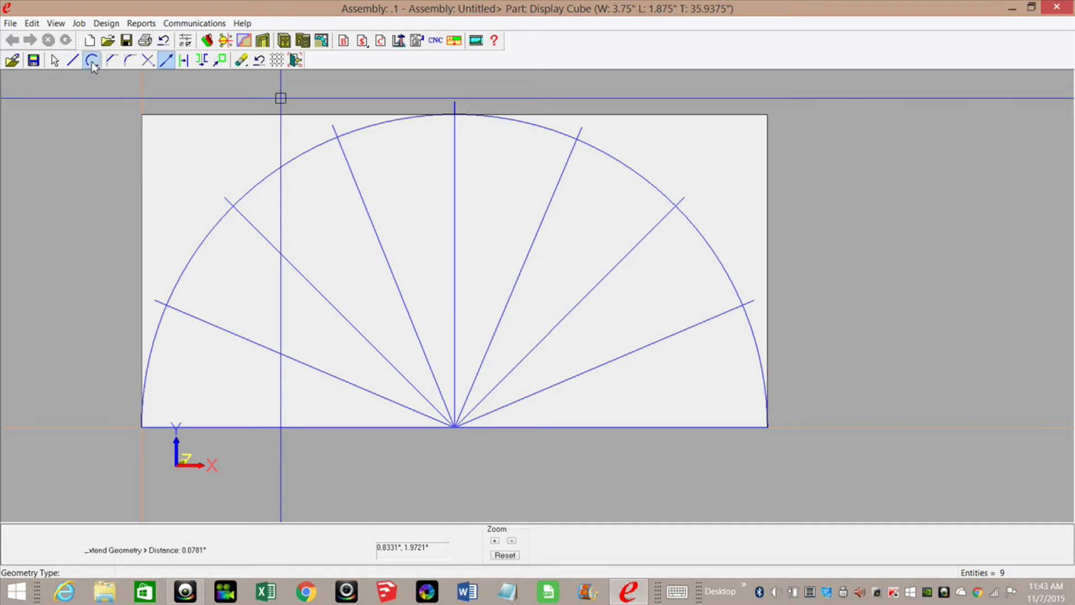
Draw a centre-radius circle of about 0.156" radius at the upper end of the extended centre line
{"action": "left_click", "coordinate": [111, 91]}
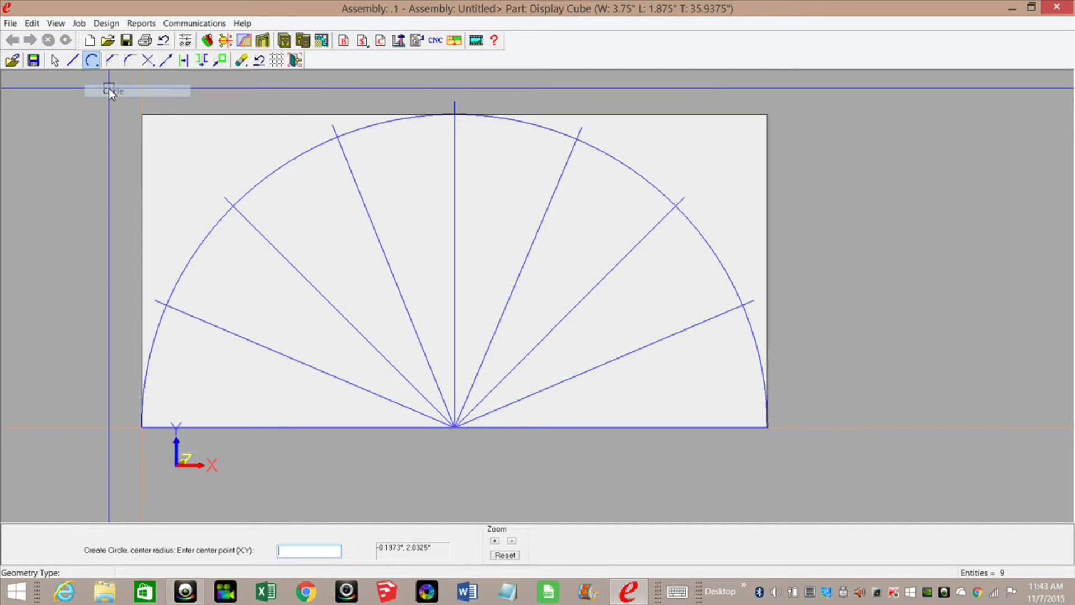
{"action": "left_click", "coordinate": [455, 100]}
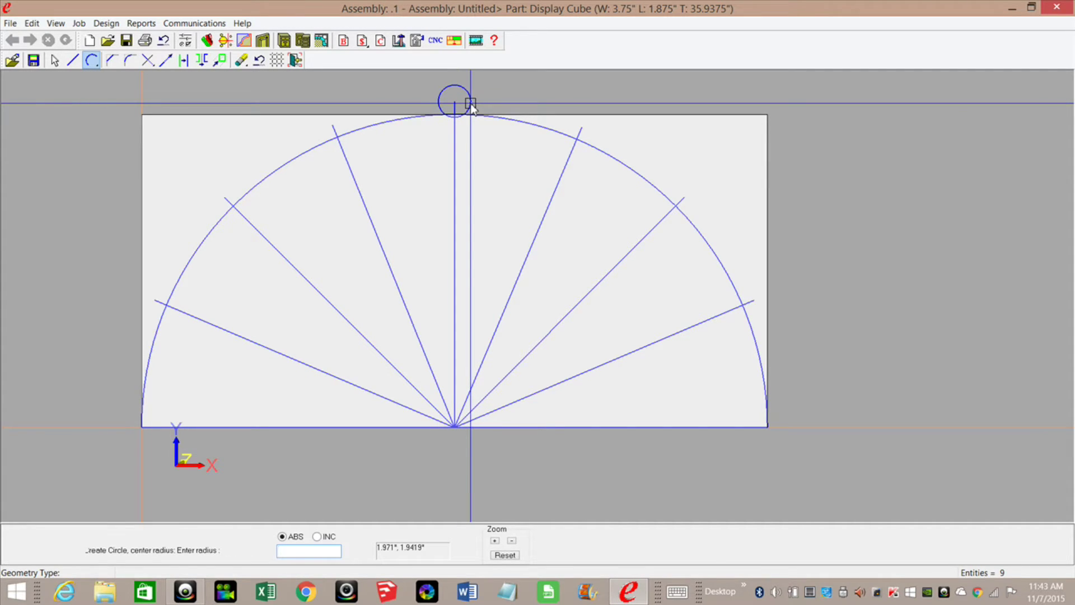
{"action": "left_click", "coordinate": [429, 106]}
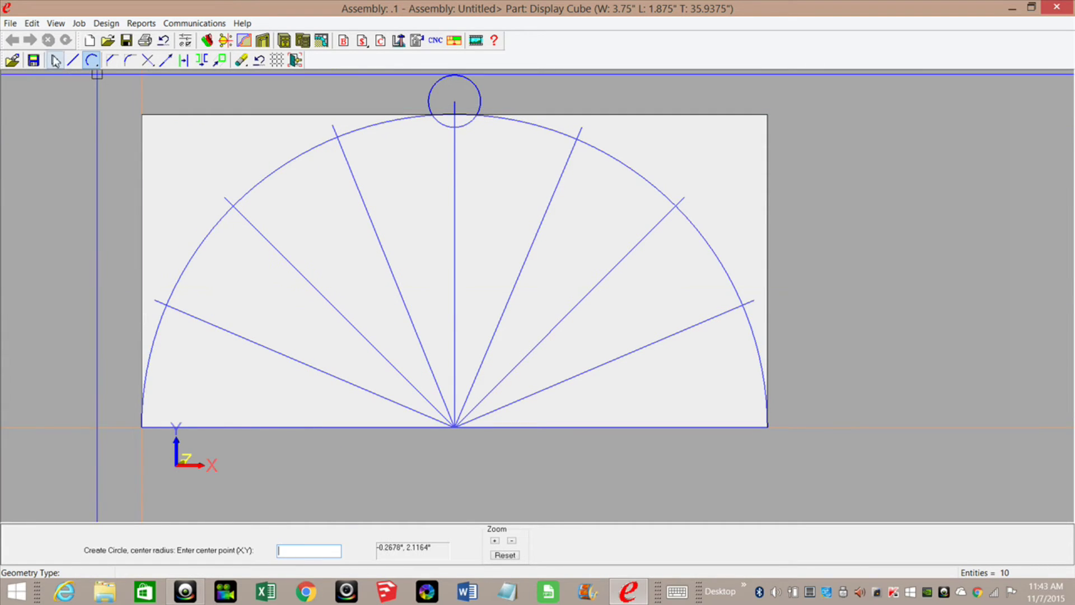
Copy the circle from the centre line's upper end to the outer ends of the six other radial lines
{"action": "left_click", "coordinate": [50, 63]}
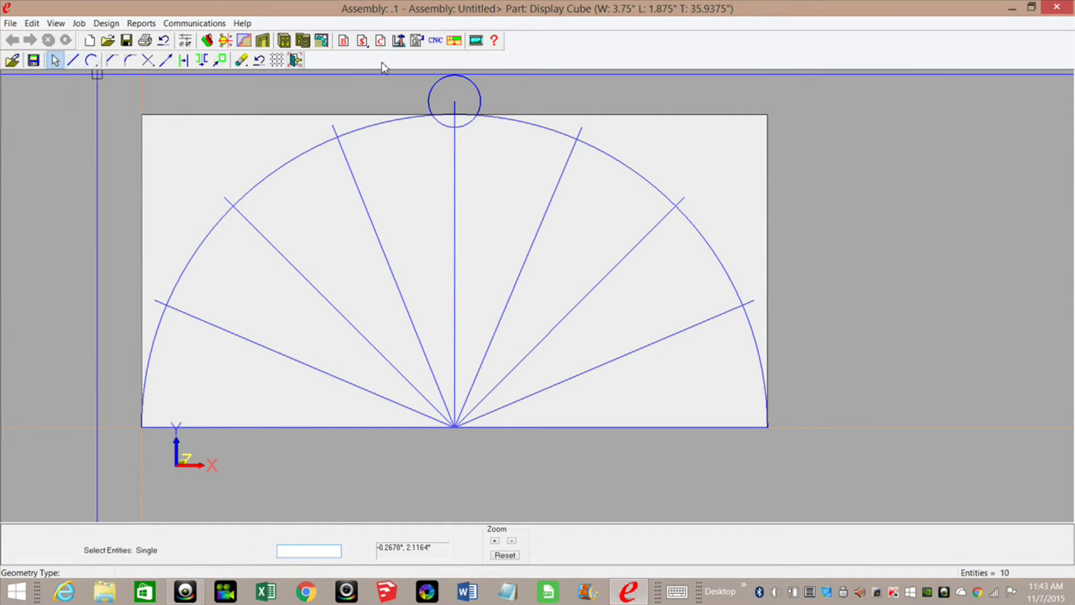
{"action": "left_click", "coordinate": [436, 78]}
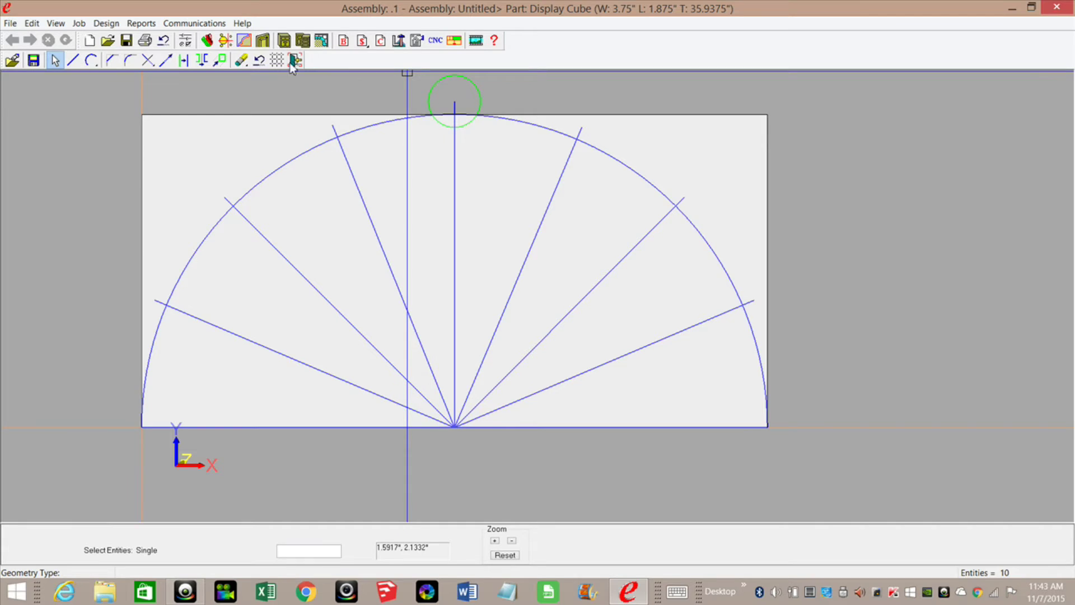
{"action": "left_click", "coordinate": [220, 60]}
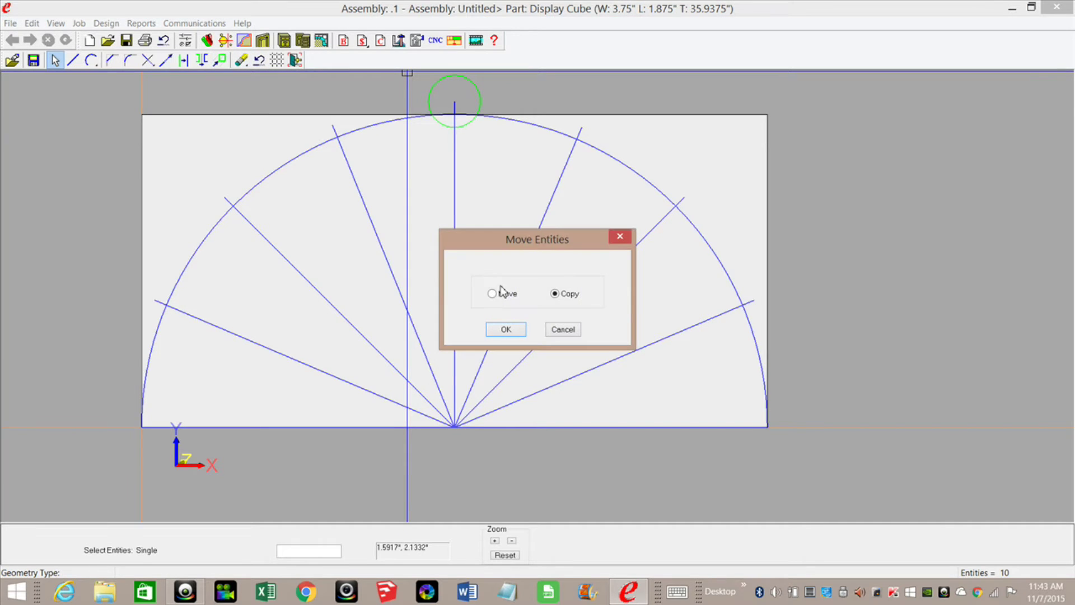
{"action": "left_click", "coordinate": [506, 329]}
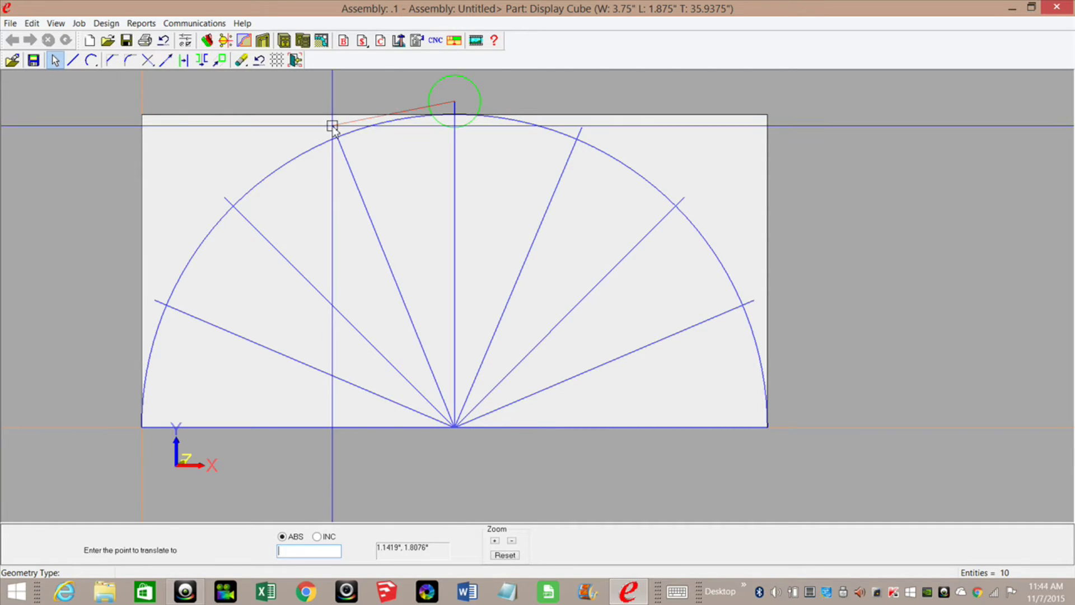
{"action": "left_click", "coordinate": [226, 197]}
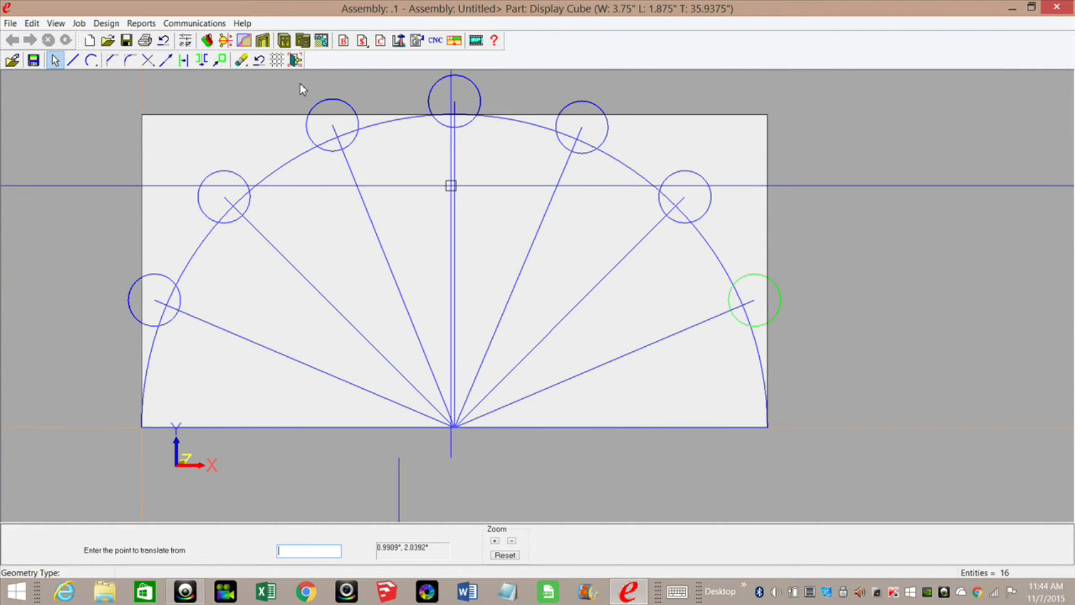
Erase the centre line and all radial lines with an Inside Intersect Window across them
{"action": "left_click", "coordinate": [242, 62]}
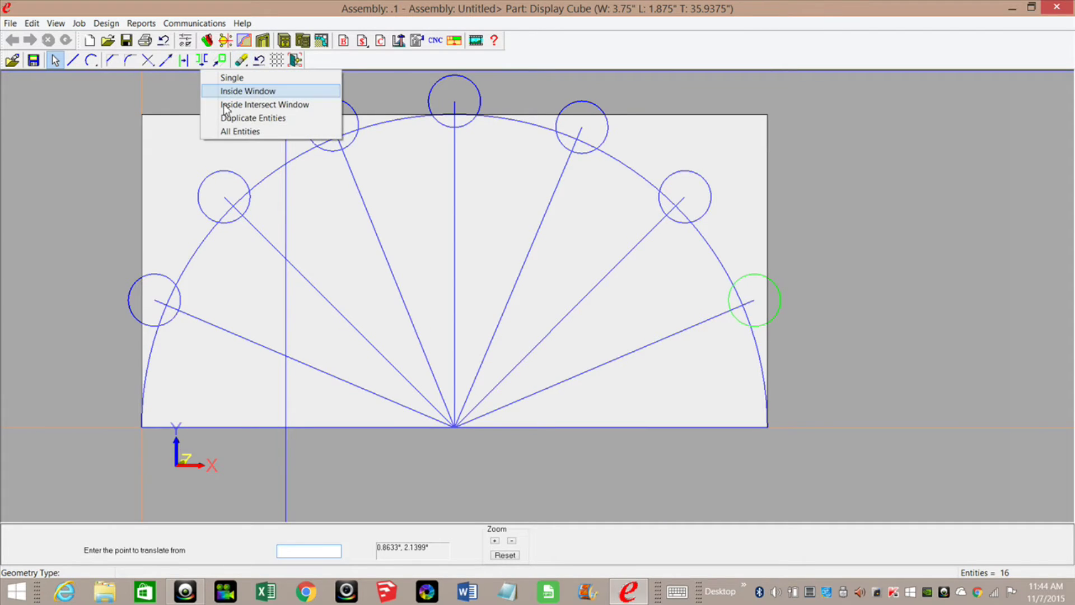
{"action": "left_click", "coordinate": [238, 104]}
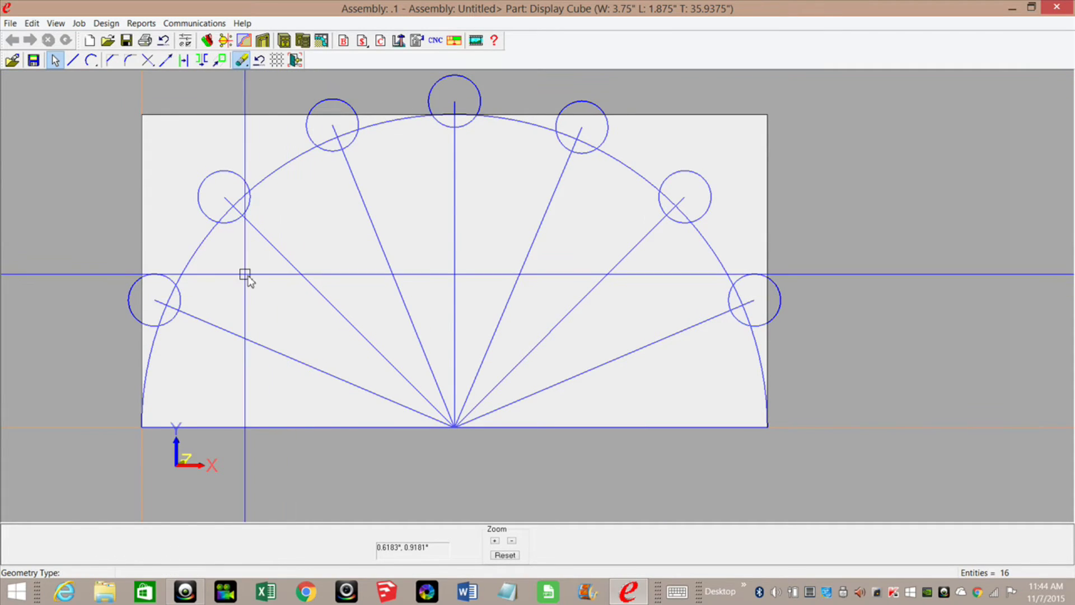
{"action": "left_click", "coordinate": [244, 274]}
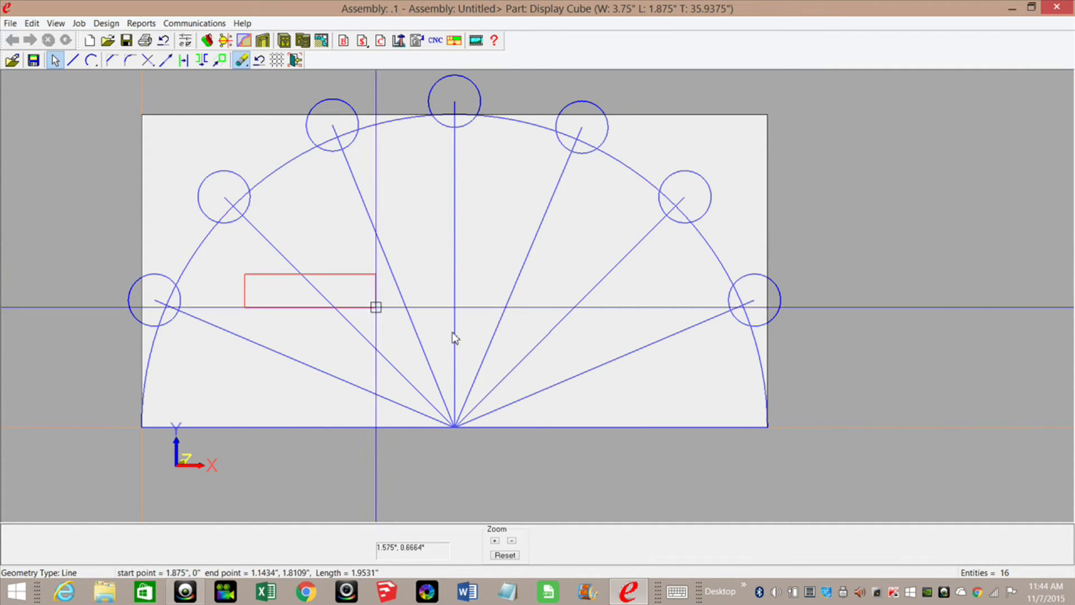
{"action": "left_click", "coordinate": [637, 378]}
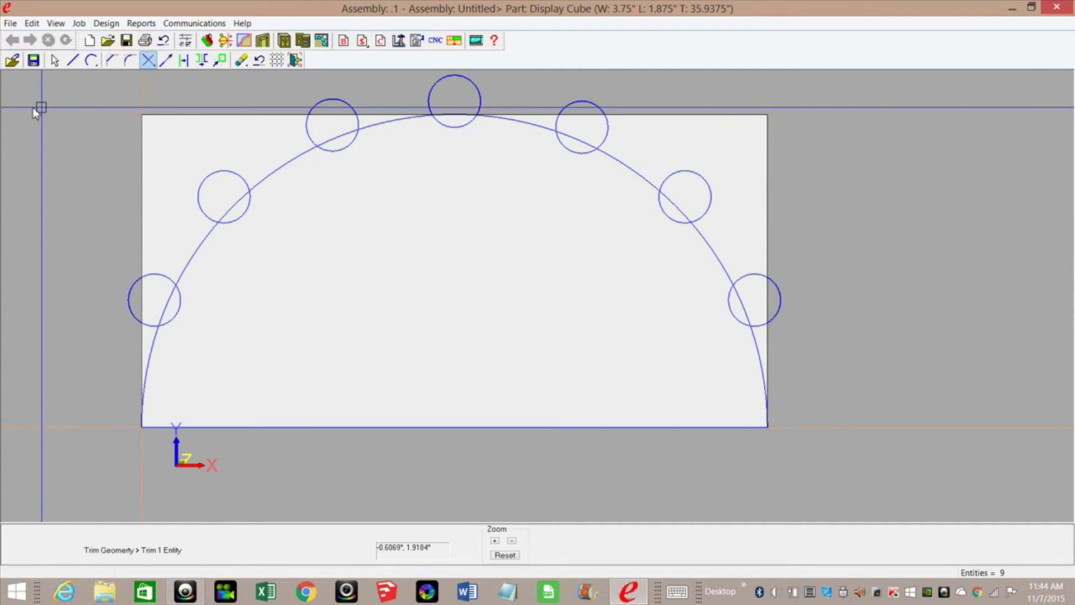
Trim the seven circles to the large arc with Trim 1 Entity, keeping only the parts inside it as flutes
{"action": "scroll", "coordinate": [566, 363], "scroll_direction": "up", "scroll_amount": 2}
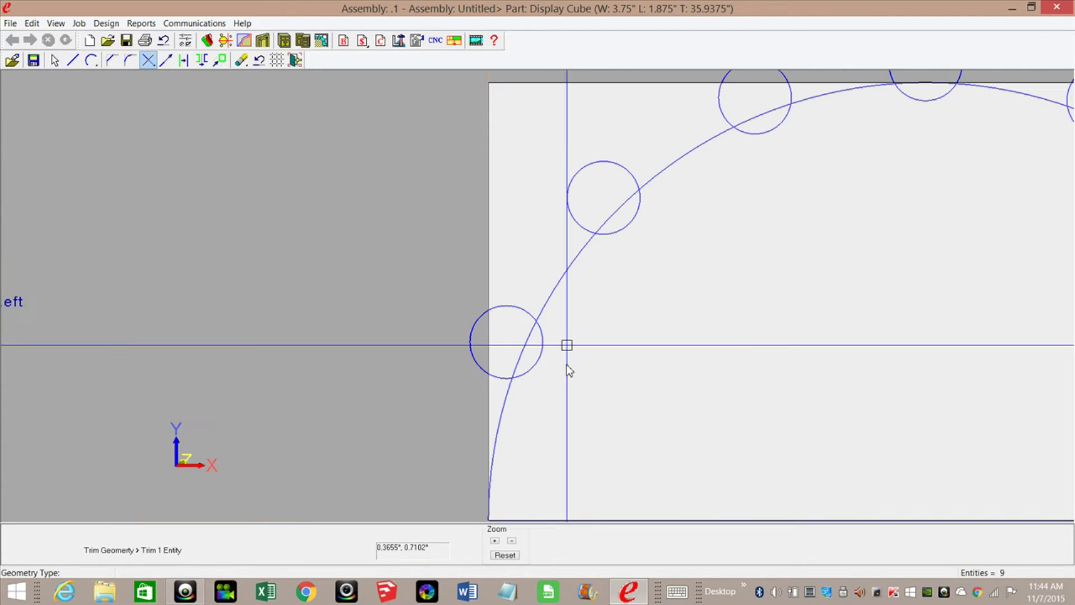
{"action": "left_click", "coordinate": [525, 376]}
{"action": "left_click", "coordinate": [506, 397]}
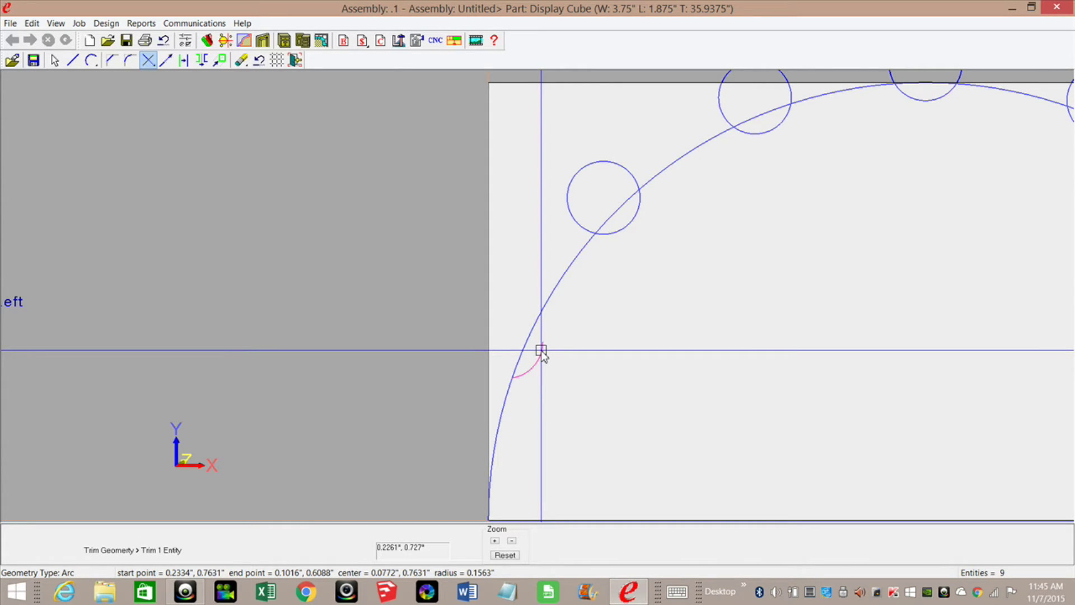
{"action": "left_click", "coordinate": [541, 351]}
{"action": "left_click", "coordinate": [541, 304]}
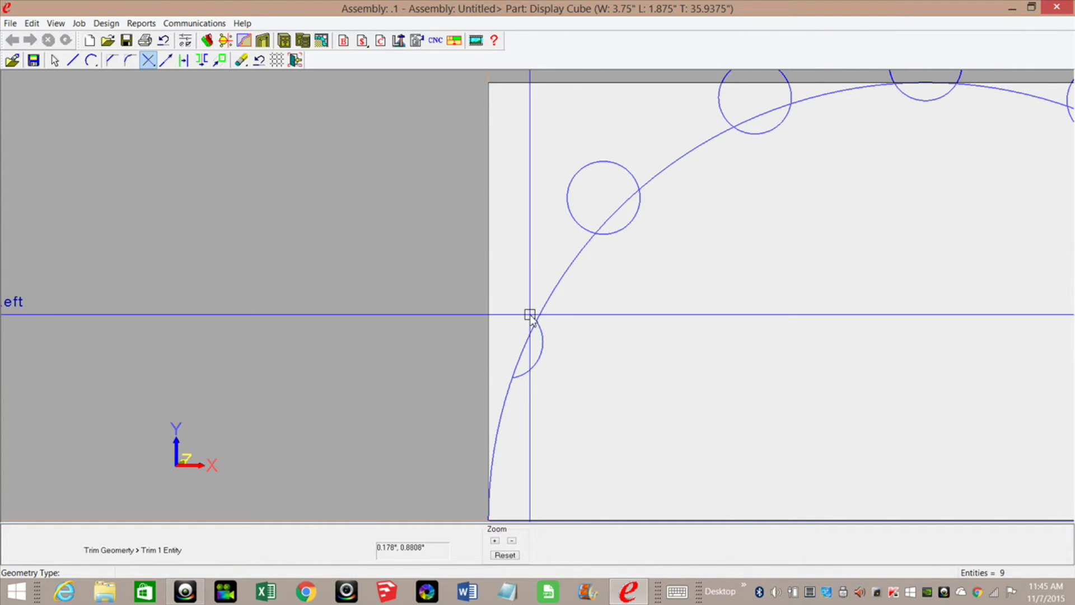
{"action": "left_click", "coordinate": [614, 232]}
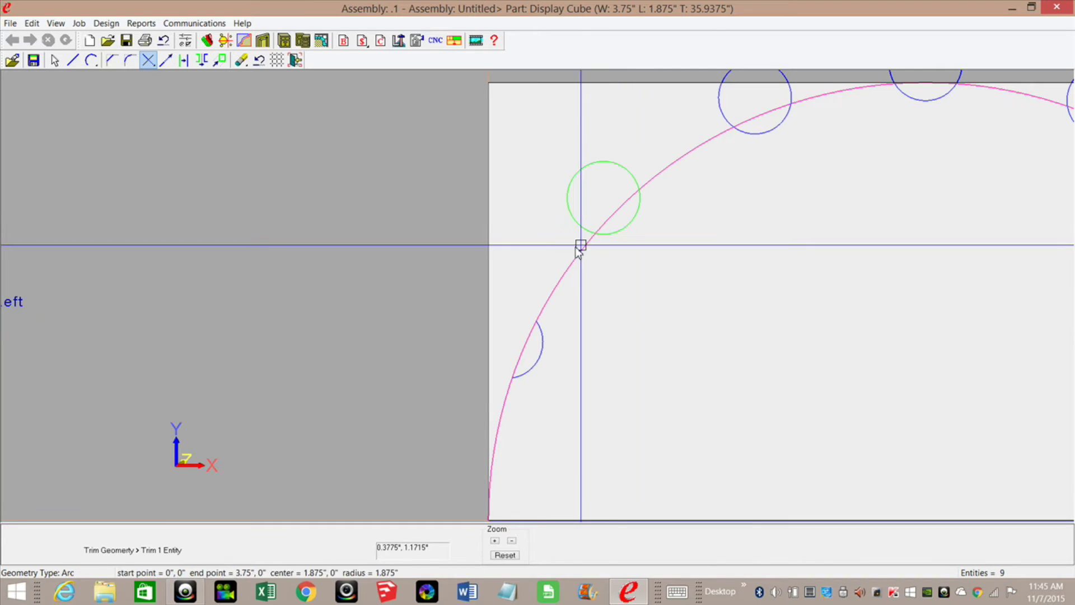
{"action": "left_click", "coordinate": [638, 204]}
{"action": "left_click", "coordinate": [645, 182]}
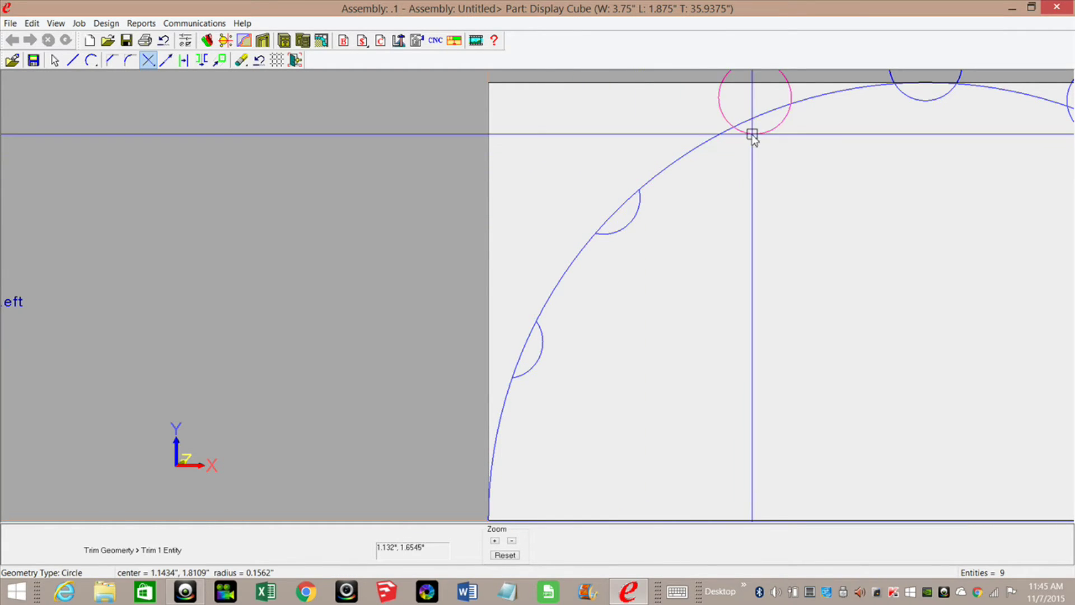
{"action": "left_click", "coordinate": [714, 139]}
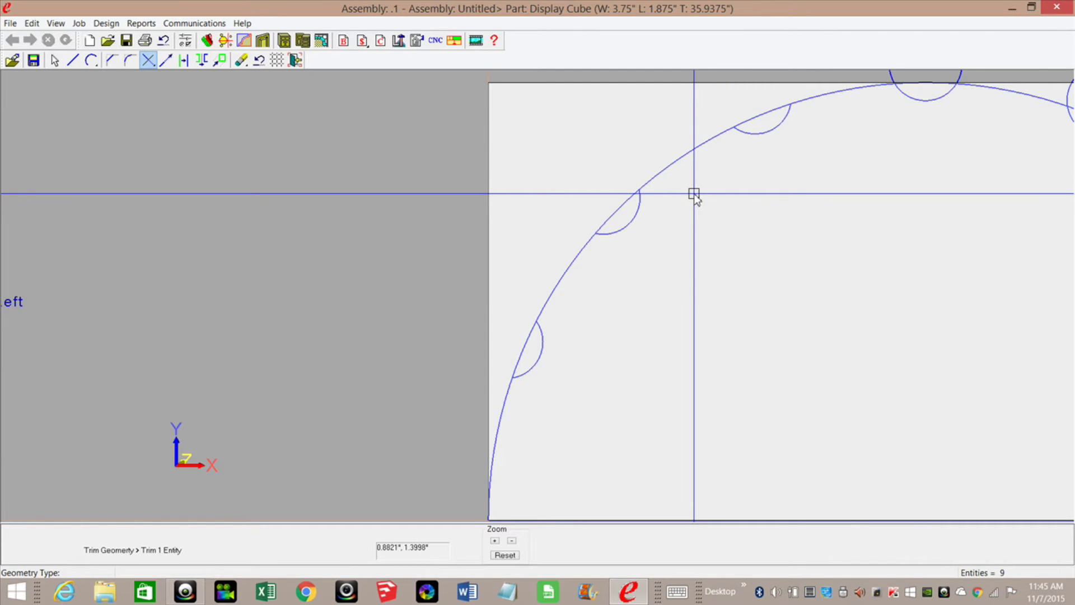
{"action": "scroll", "coordinate": [693, 193], "scroll_direction": "down", "scroll_amount": 2}
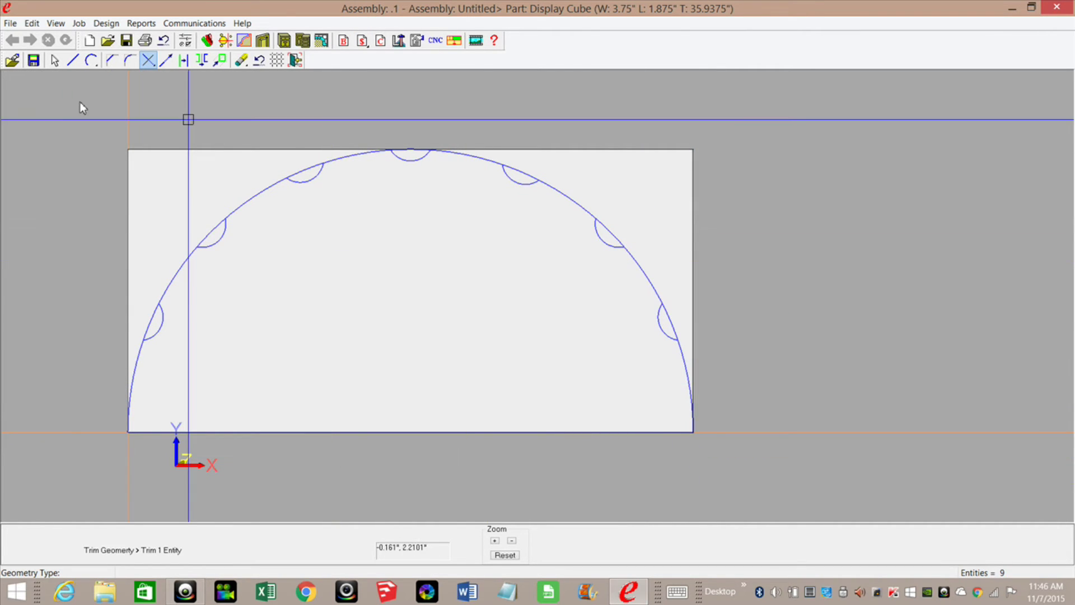
Offset a copy of the large arc 0.25" inward
{"action": "left_click", "coordinate": [183, 60]}
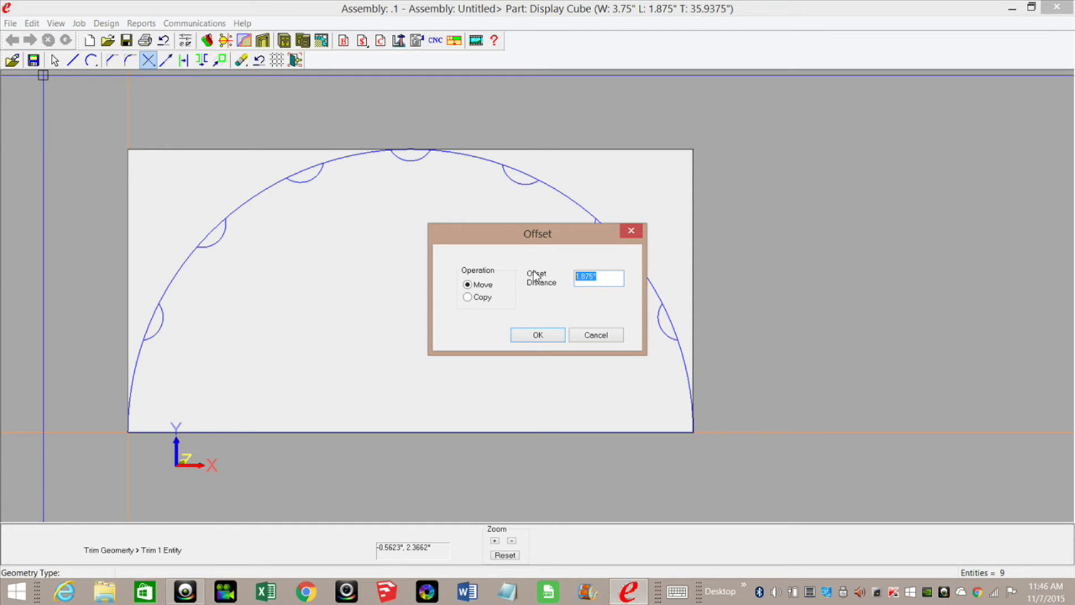
{"action": "type", "text": "1/4"}
{"action": "key", "text": "Return"}
{"action": "left_click", "coordinate": [347, 156]}
{"action": "left_click", "coordinate": [366, 219]}
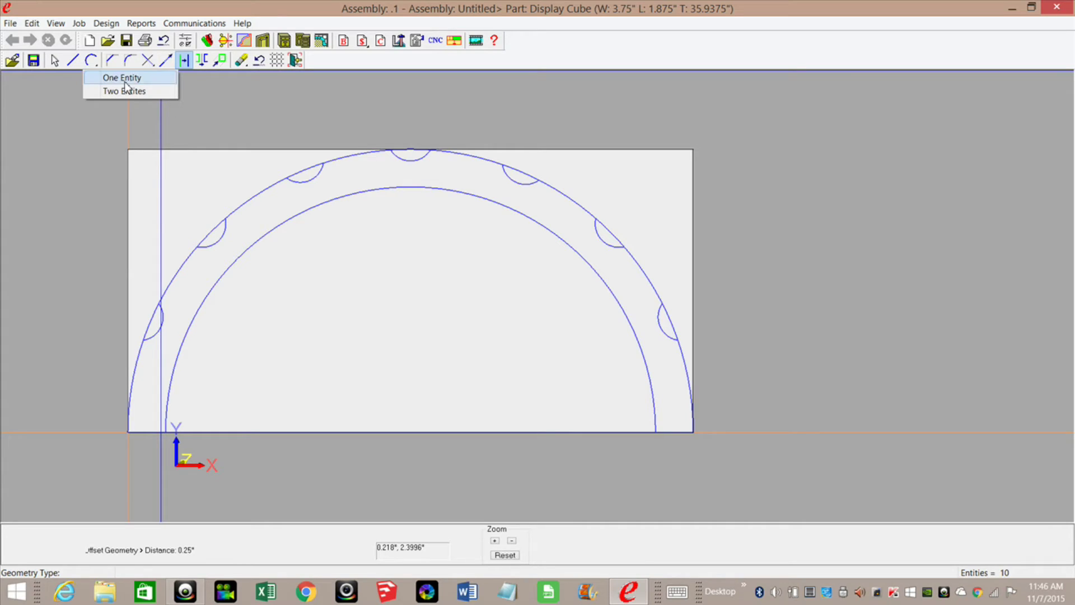
Trim the outer arc to the lower-left flute, and recreate the full arc by offsetting a copy of the inner arc 0.25" outward
{"action": "left_click", "coordinate": [124, 79]}
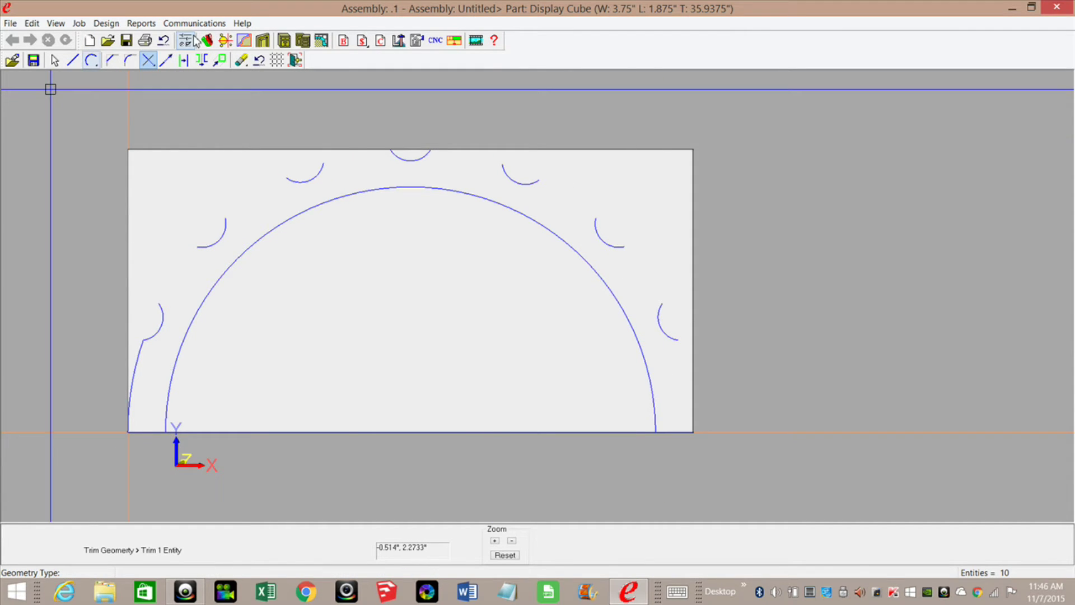
{"action": "left_click", "coordinate": [185, 60]}
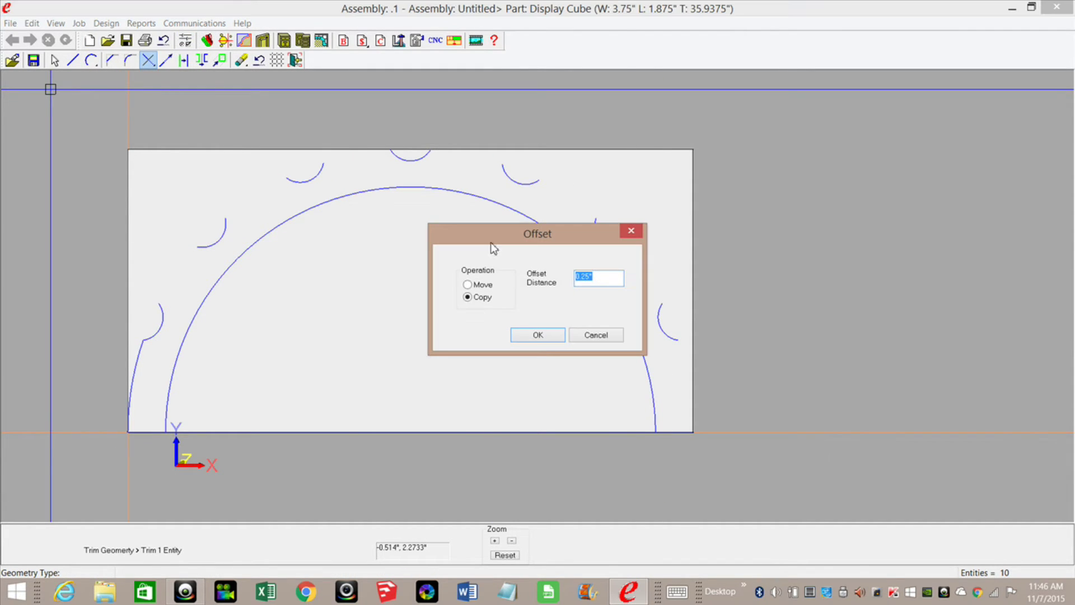
{"action": "left_click", "coordinate": [537, 335]}
{"action": "left_click", "coordinate": [276, 232]}
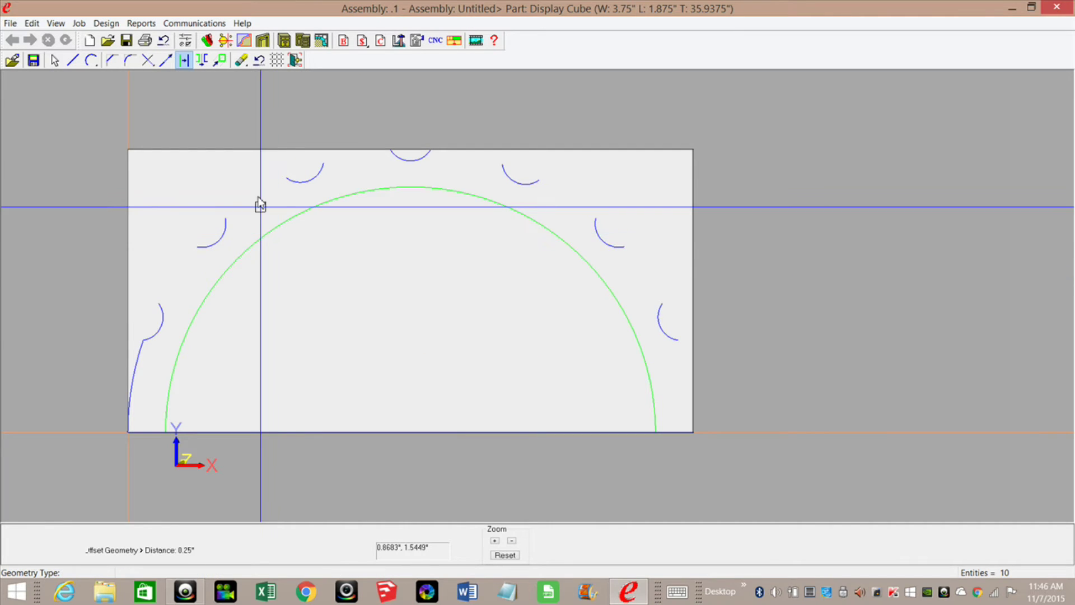
{"action": "left_click", "coordinate": [228, 216]}
Trim the recreated outer arc to the segment between the first and second flutes on the left side
{"action": "left_click", "coordinate": [148, 60]}
{"action": "left_click", "coordinate": [122, 77]}
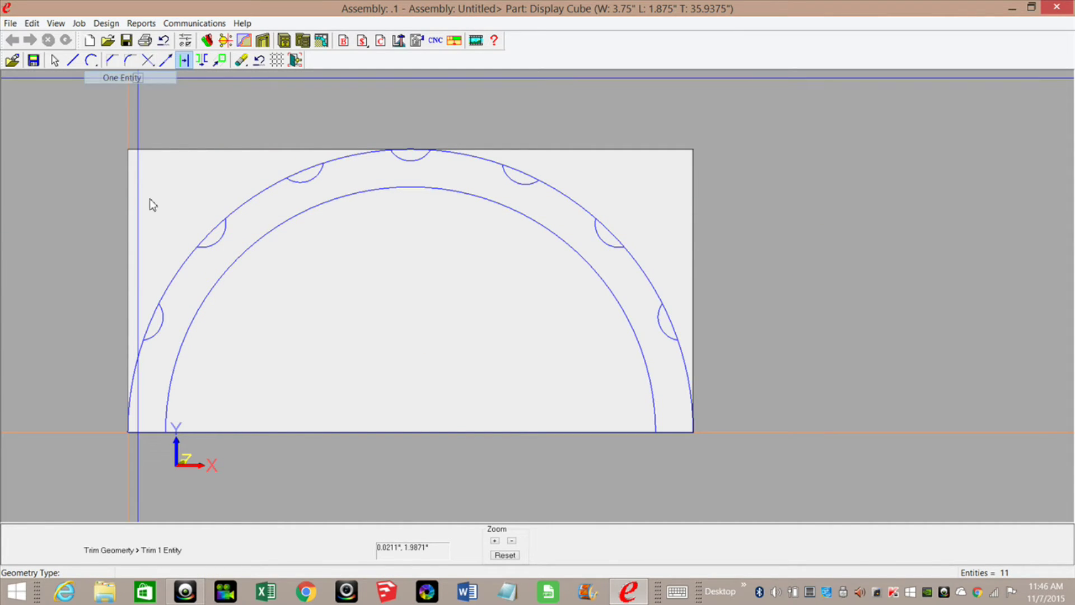
{"action": "left_click", "coordinate": [165, 307]}
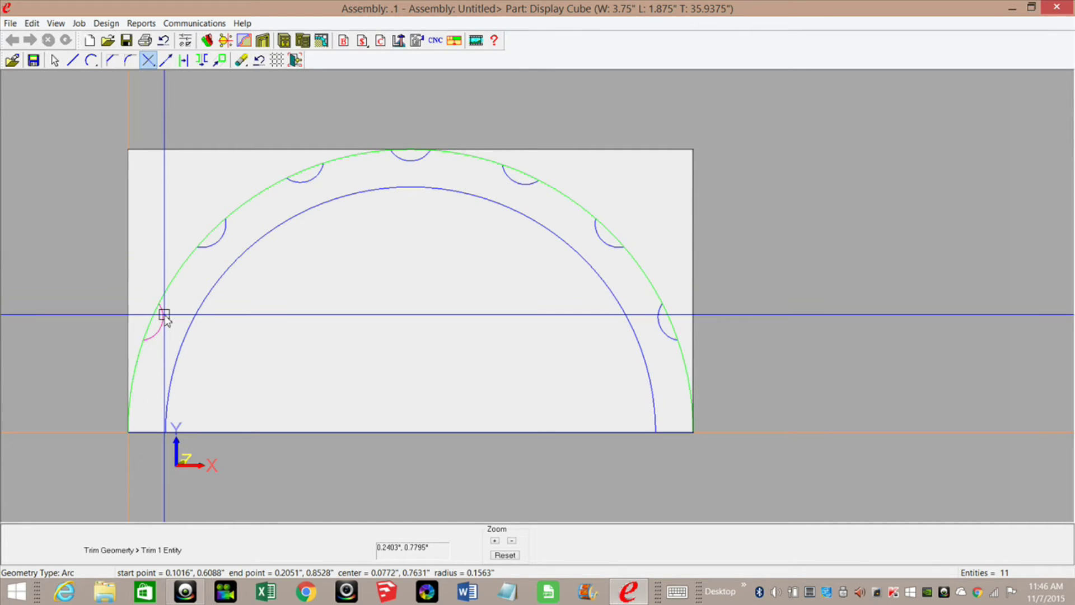
{"action": "left_click", "coordinate": [202, 243]}
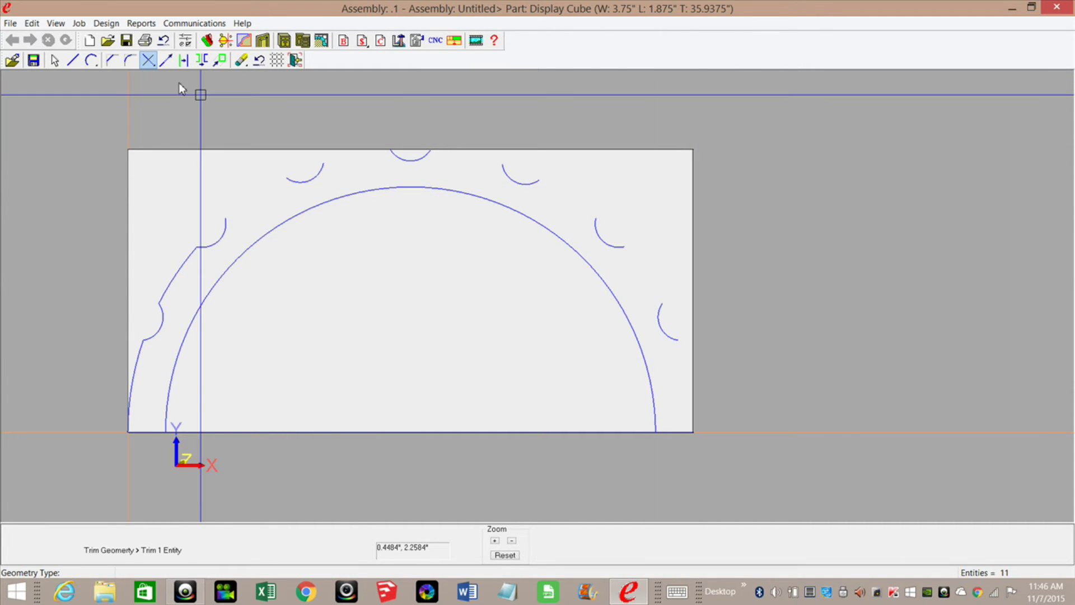
Offset another copy of the inner arc 0.25" outward to form the outer edge between the remaining flutes
{"action": "left_click", "coordinate": [183, 60]}
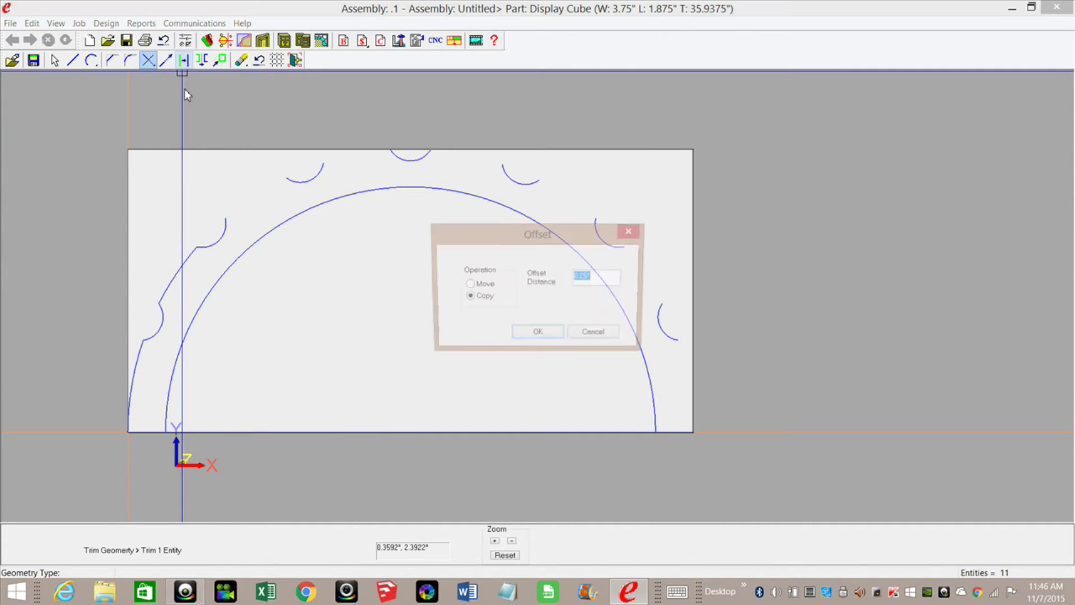
{"action": "left_click", "coordinate": [537, 335]}
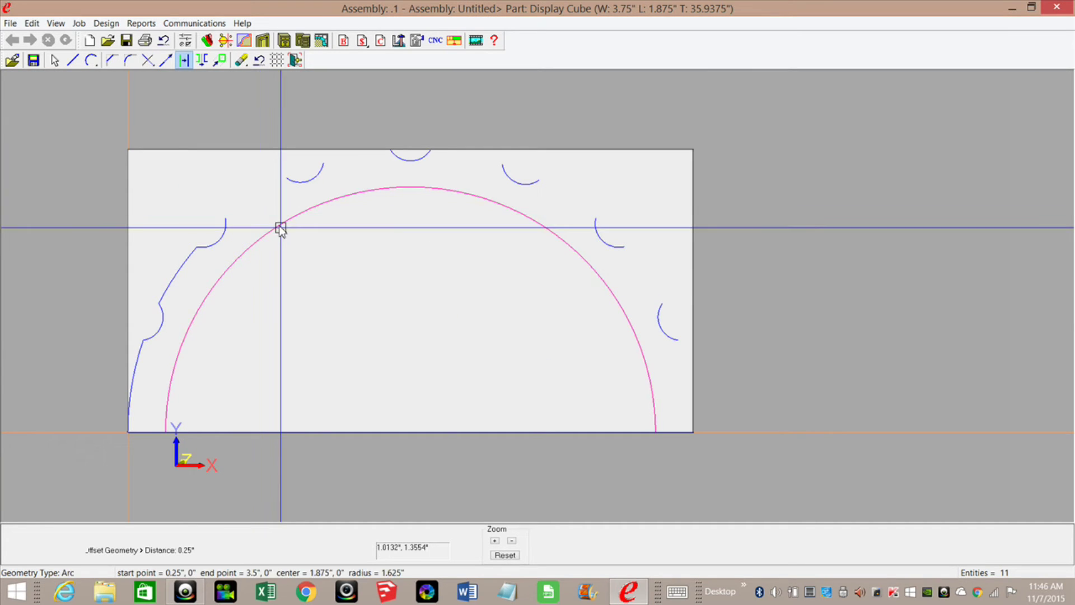
{"action": "left_click", "coordinate": [233, 202]}
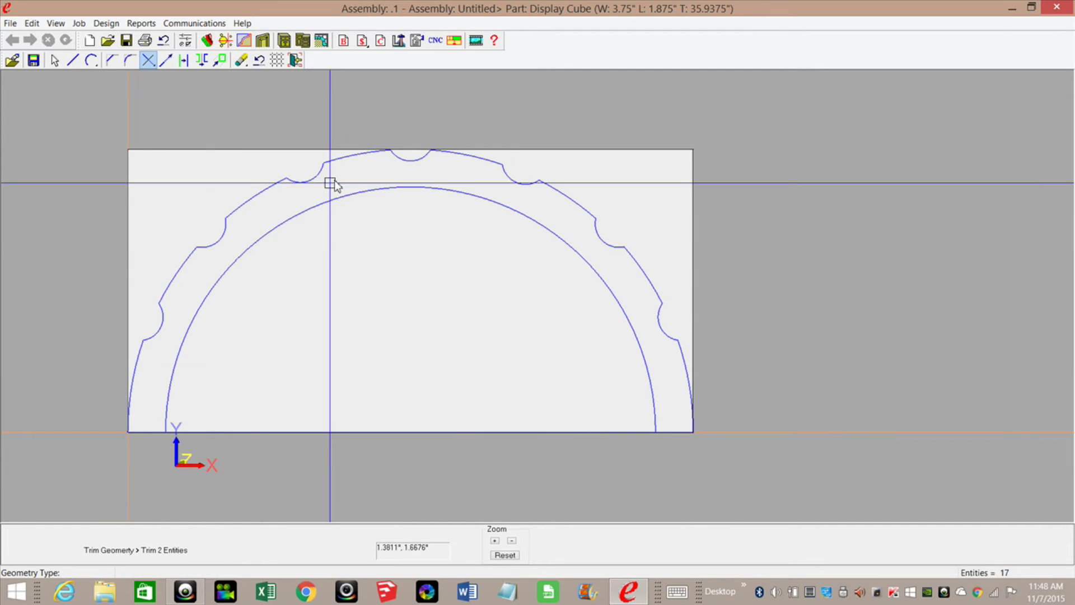
Delete the inner construction arc from the shaft profile and exit geometry editing
{"action": "left_click", "coordinate": [242, 61]}
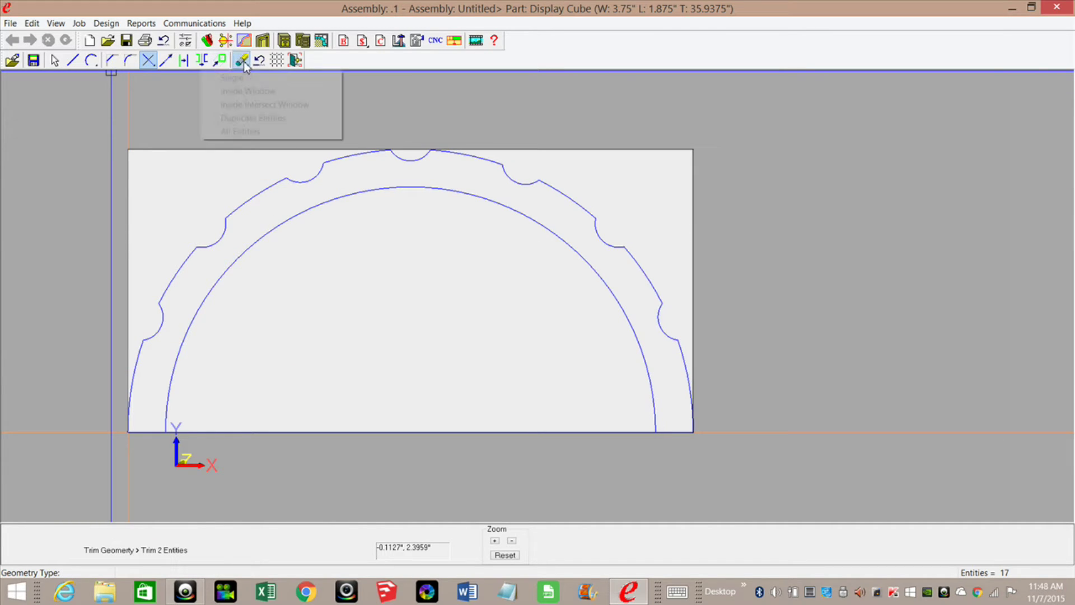
{"action": "left_click", "coordinate": [229, 78]}
{"action": "left_click", "coordinate": [367, 190]}
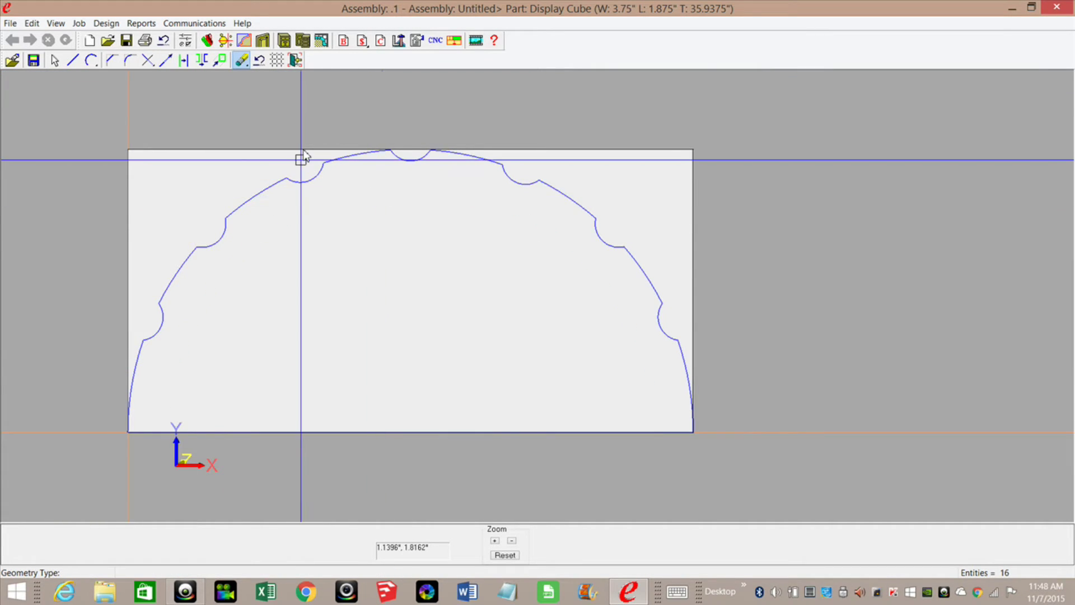
{"action": "left_click", "coordinate": [296, 59]}
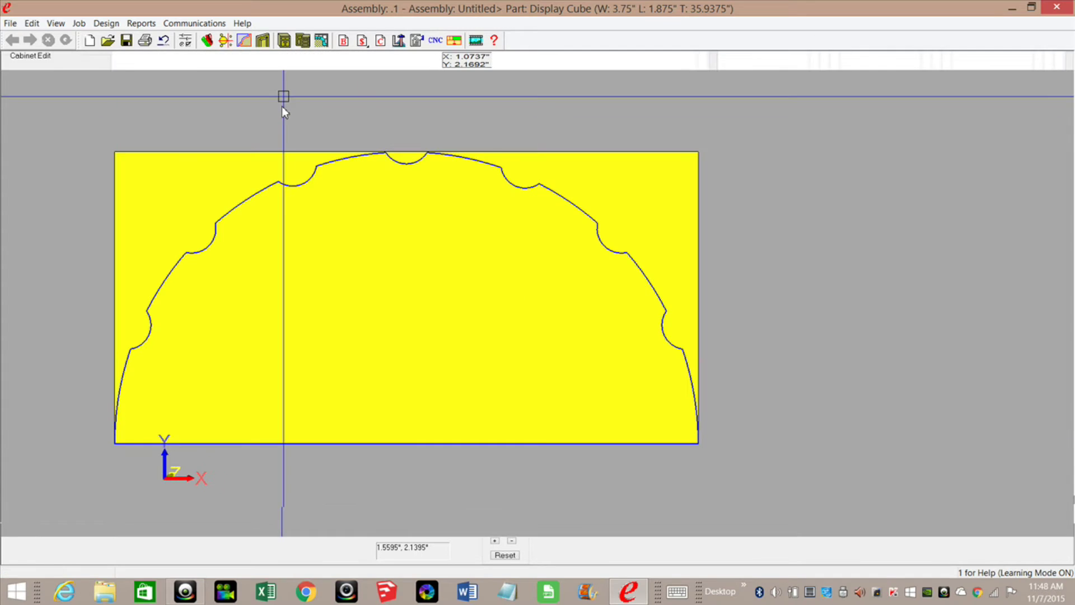
Cut the part to the fluted half-round outline using its closed contour, keeping the source geometry
{"action": "right_click", "coordinate": [281, 105]}
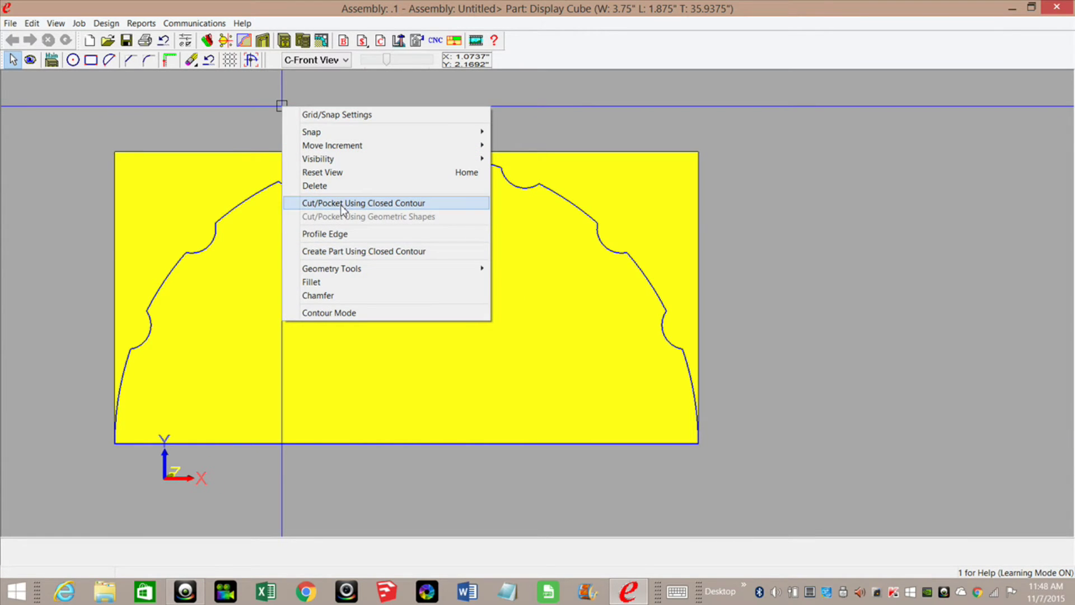
{"action": "left_click", "coordinate": [348, 252]}
{"action": "left_click", "coordinate": [268, 189]}
{"action": "left_click", "coordinate": [495, 549]}
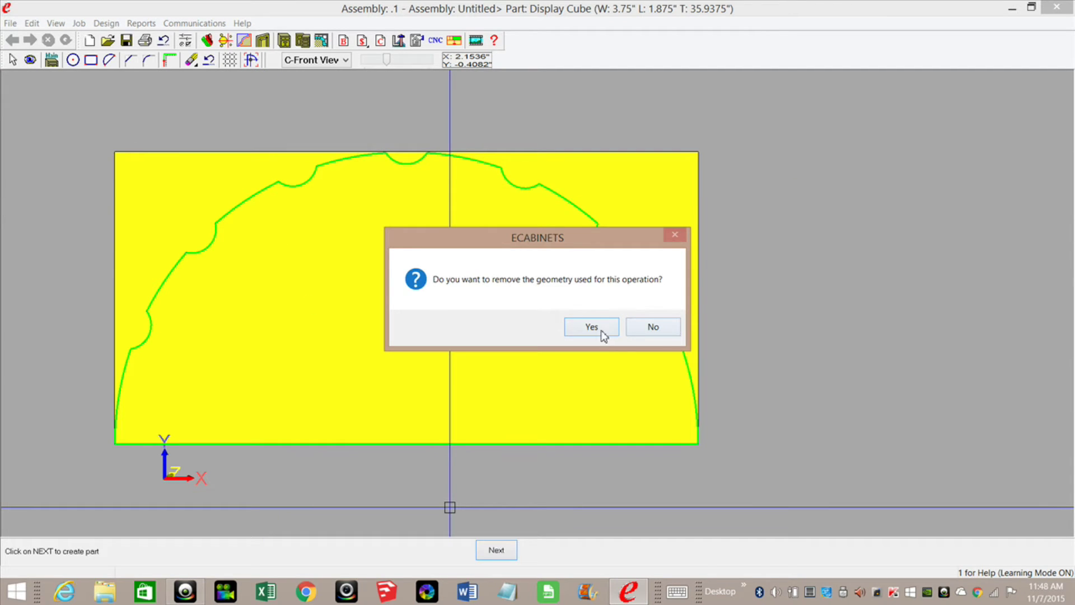
{"action": "left_click", "coordinate": [653, 328]}
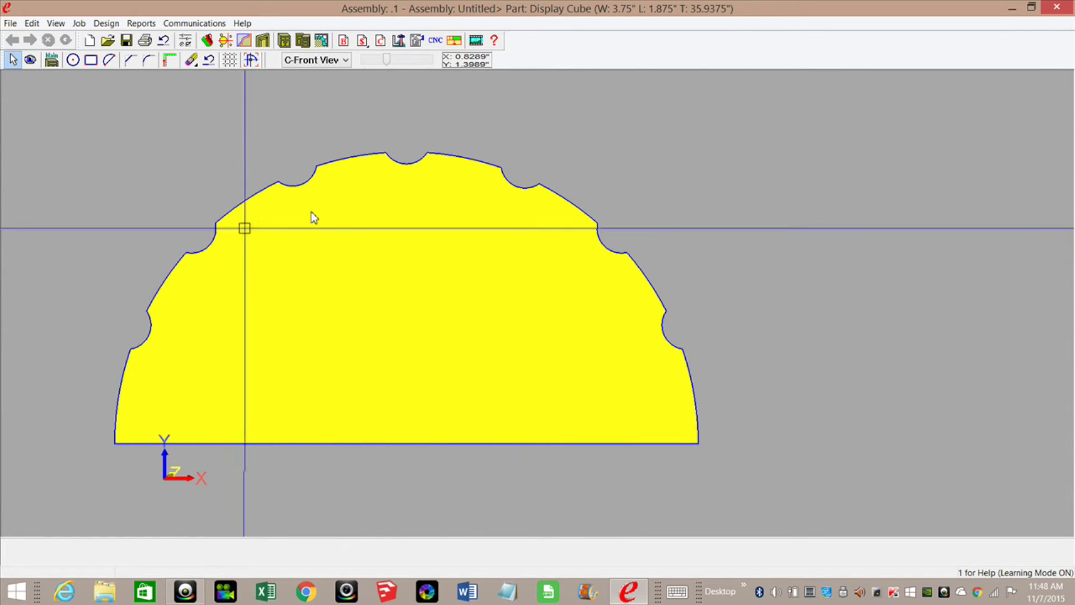
Profile the fluted edge as a partial chain from its right end to its left end, using the 3p75DoricTrunkTaper.tol tool
{"action": "left_click", "coordinate": [170, 60]}
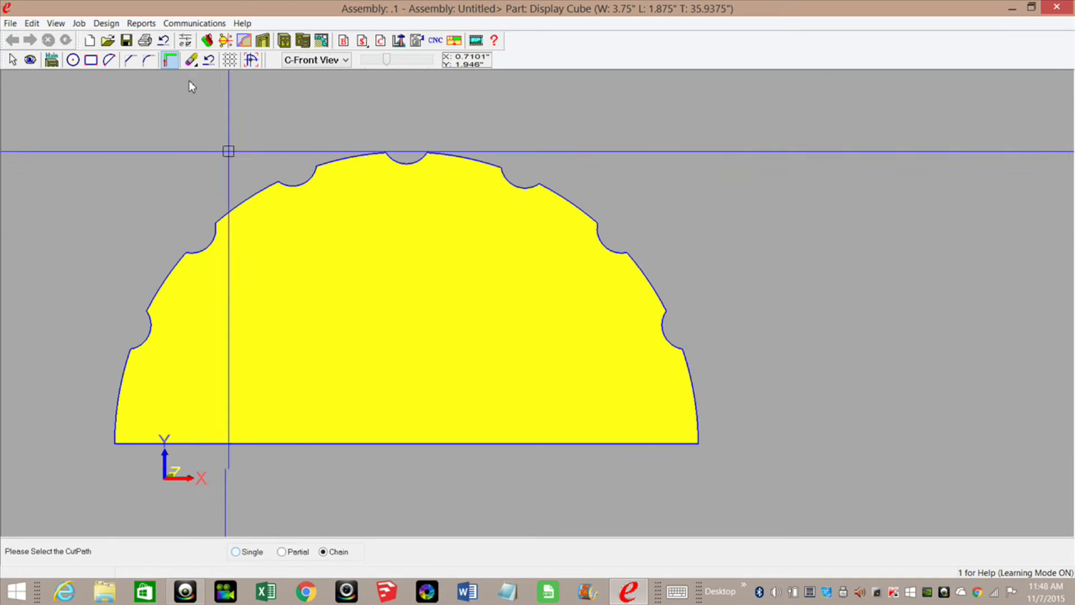
{"action": "left_click", "coordinate": [280, 553]}
{"action": "left_click", "coordinate": [701, 429]}
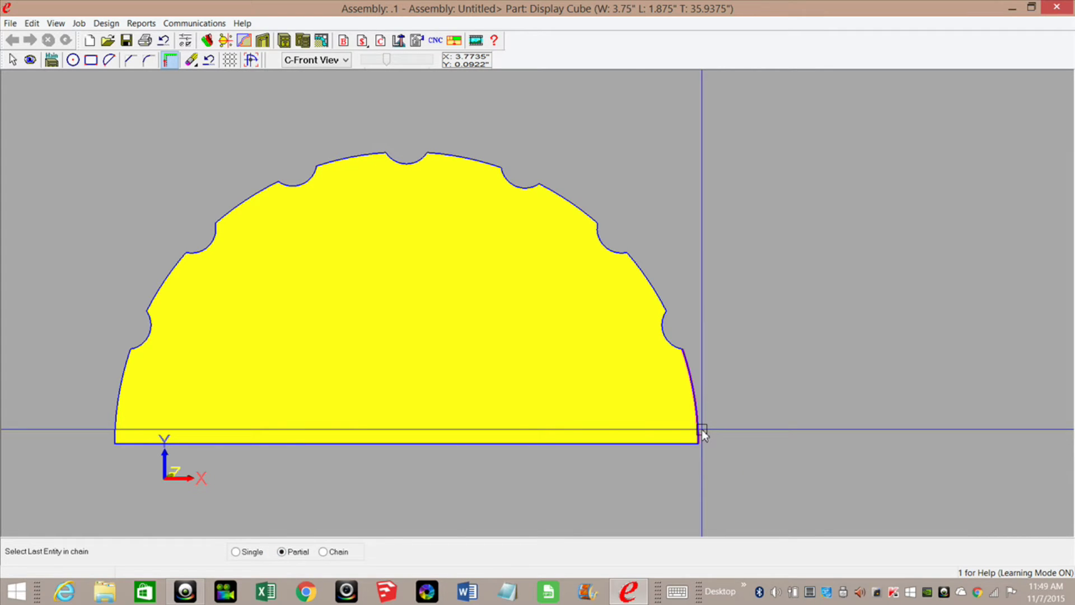
{"action": "left_click", "coordinate": [119, 427]}
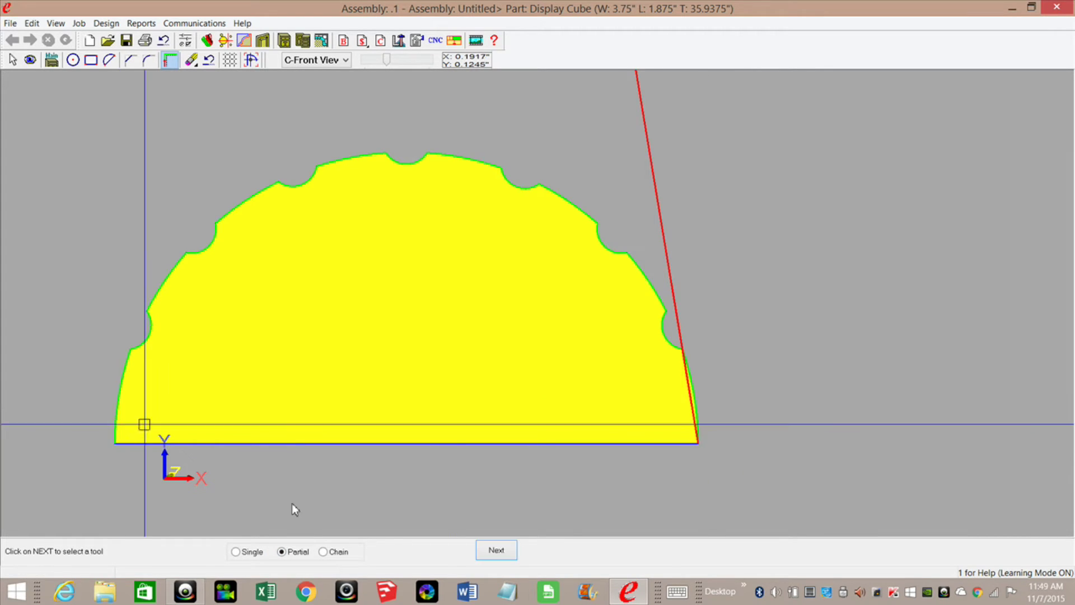
{"action": "left_click", "coordinate": [496, 551]}
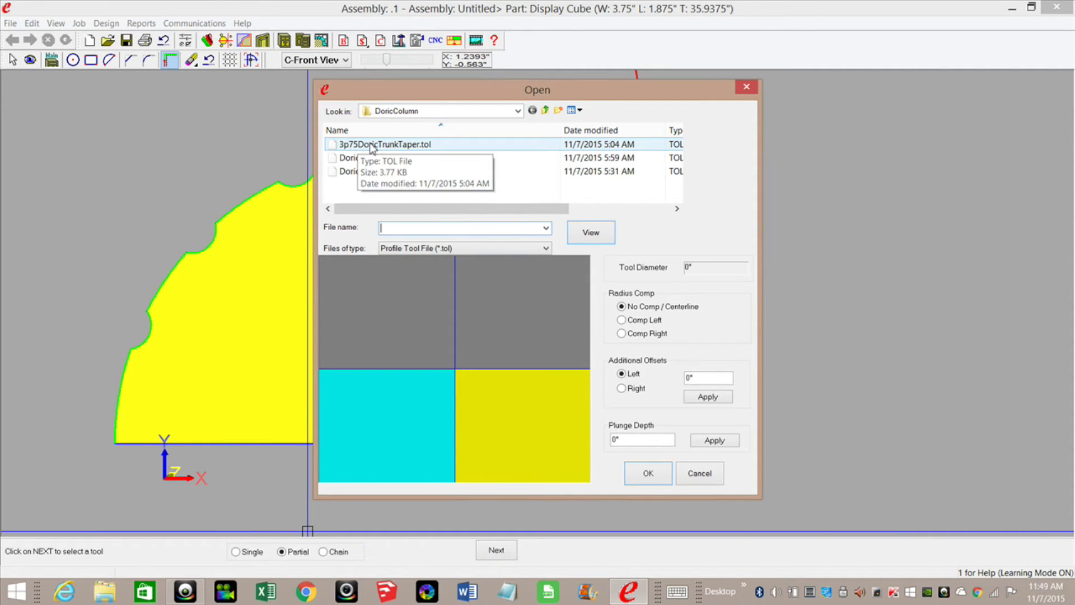
{"action": "left_click", "coordinate": [401, 144]}
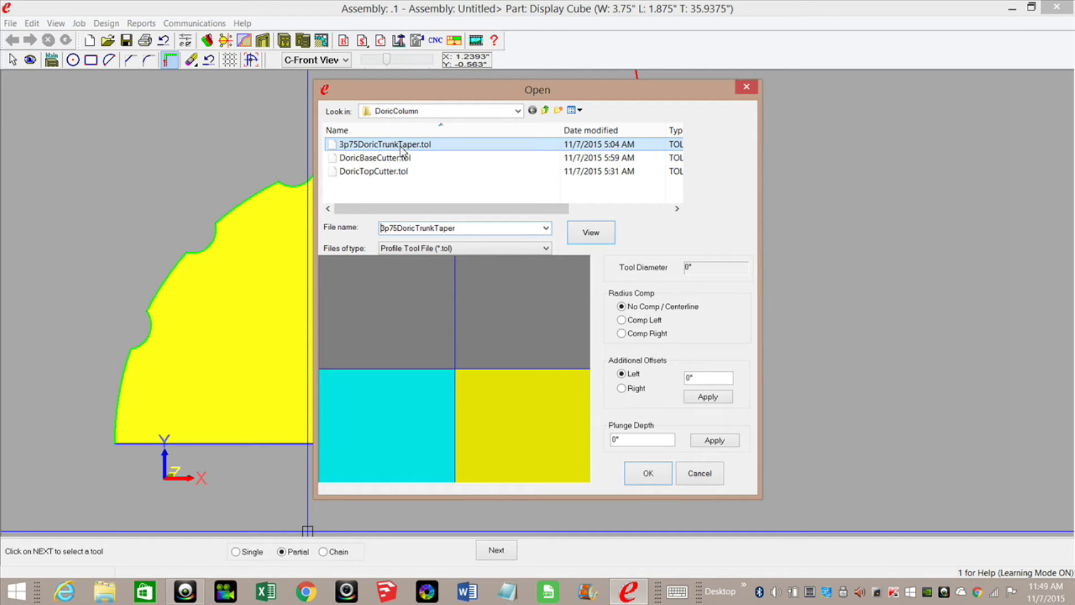
{"action": "left_click", "coordinate": [591, 234]}
{"action": "left_click", "coordinate": [651, 474]}
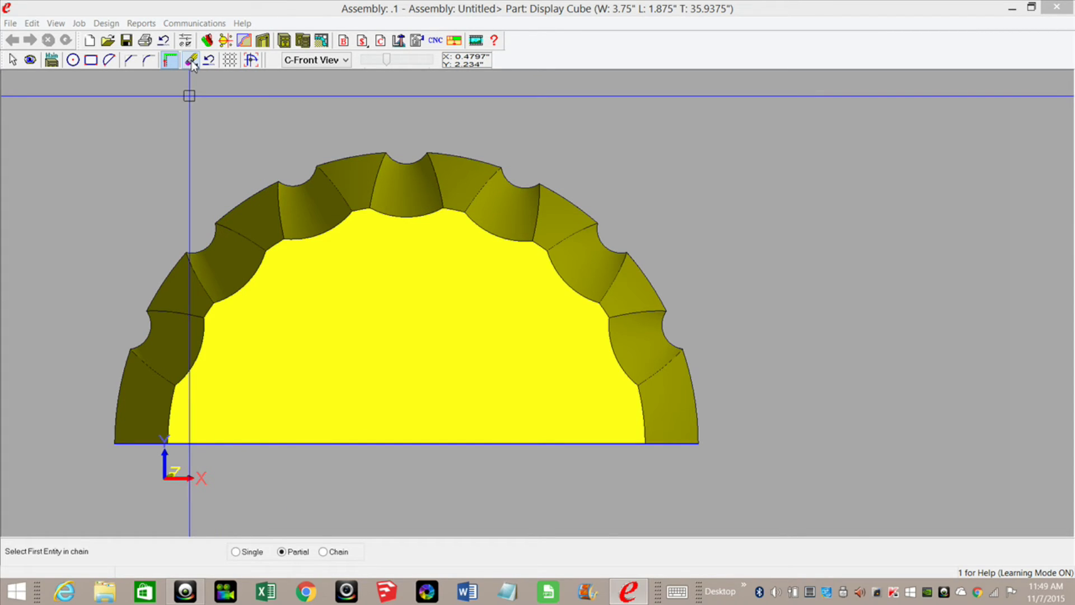
Delete all contour geometry from the shaft's front face and exit geometry editing
{"action": "left_click", "coordinate": [250, 59]}
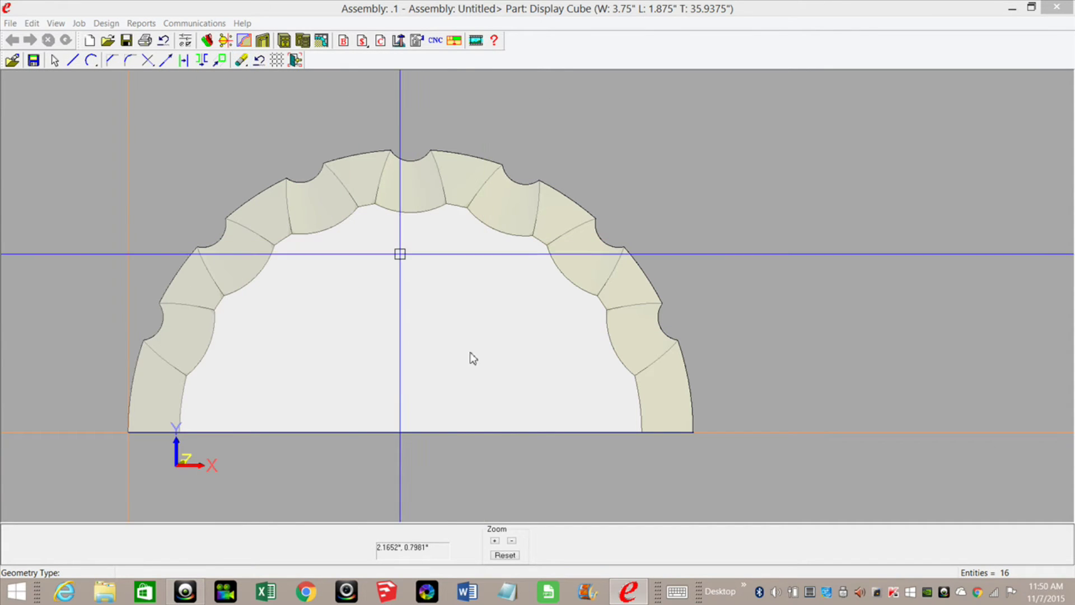
{"action": "right_click", "coordinate": [171, 136]}
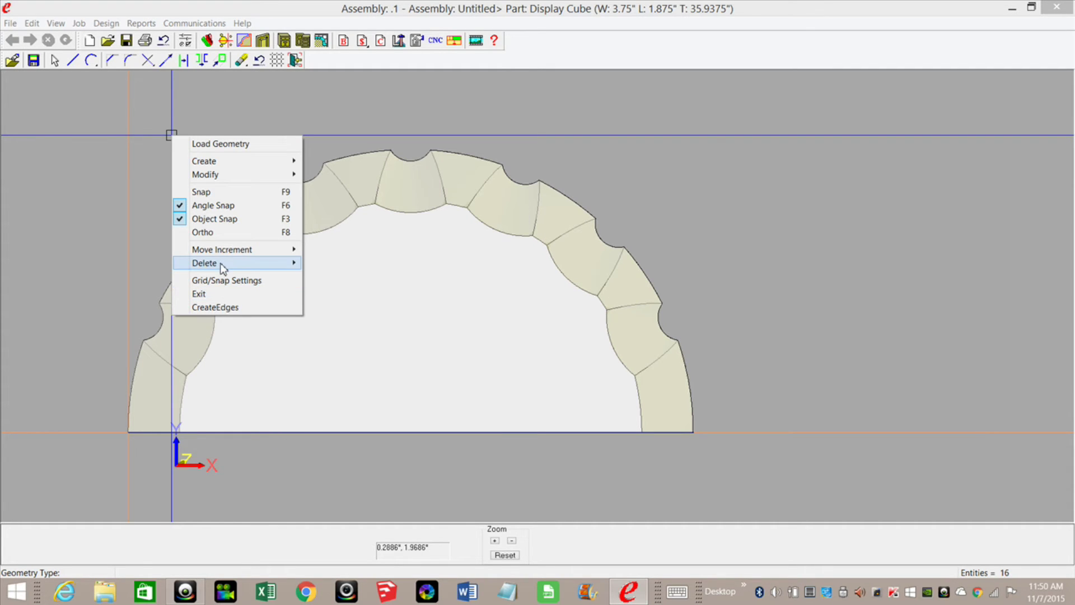
{"action": "mouse_move", "coordinate": [220, 263]}
{"action": "left_click", "coordinate": [96, 317]}
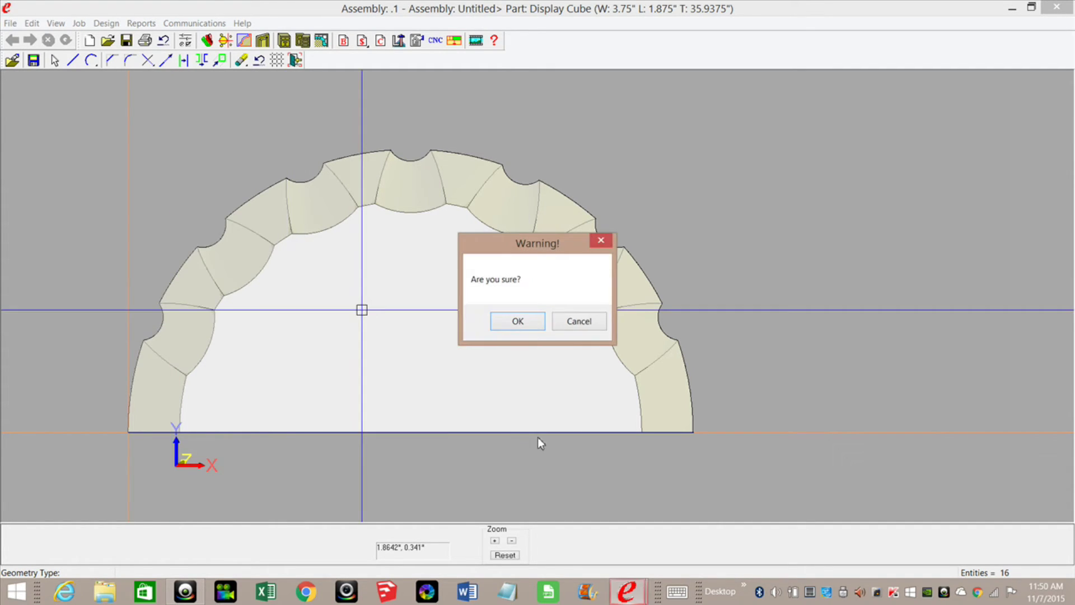
{"action": "left_click", "coordinate": [506, 319]}
{"action": "left_click", "coordinate": [290, 62]}
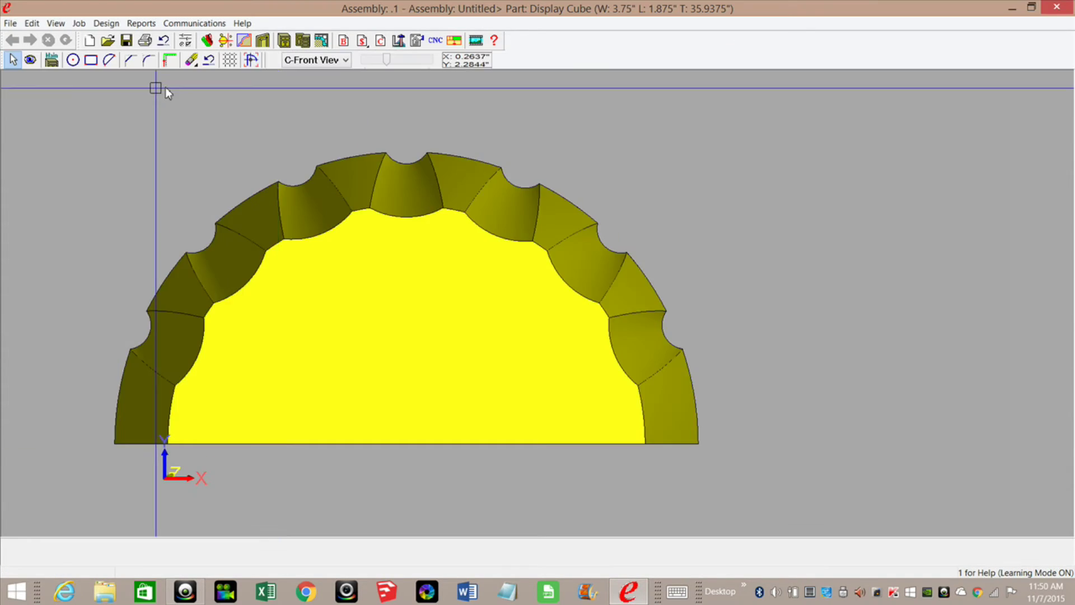
Return to the assembly and rotate the tapered shaft so that it stands upright
{"action": "left_click", "coordinate": [52, 60]}
{"action": "left_click", "coordinate": [493, 321]}
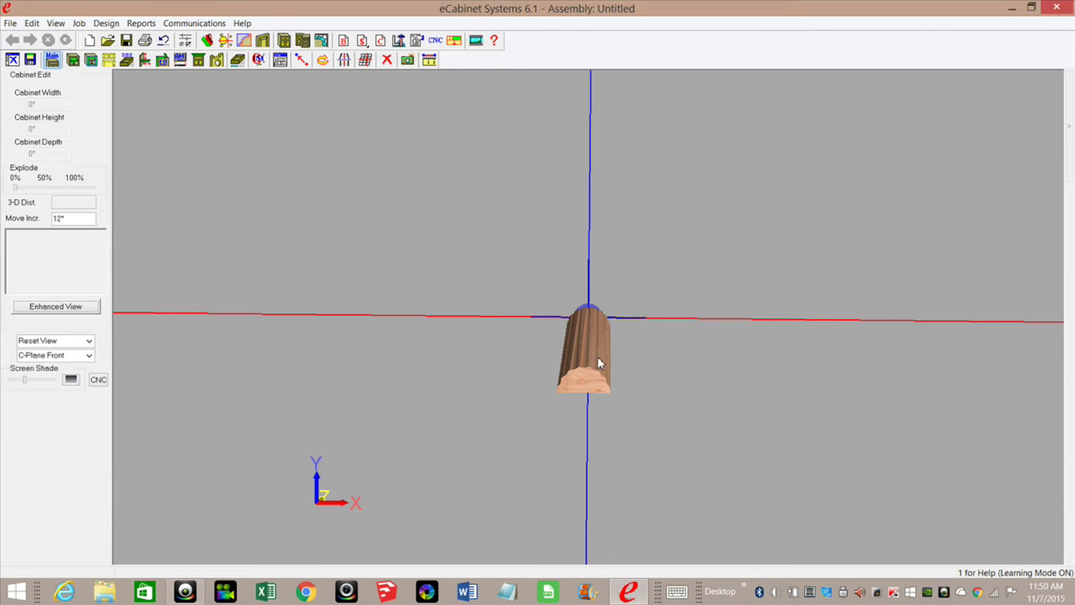
{"action": "left_click_drag", "start_coordinate": [595, 366], "coordinate": [583, 325]}
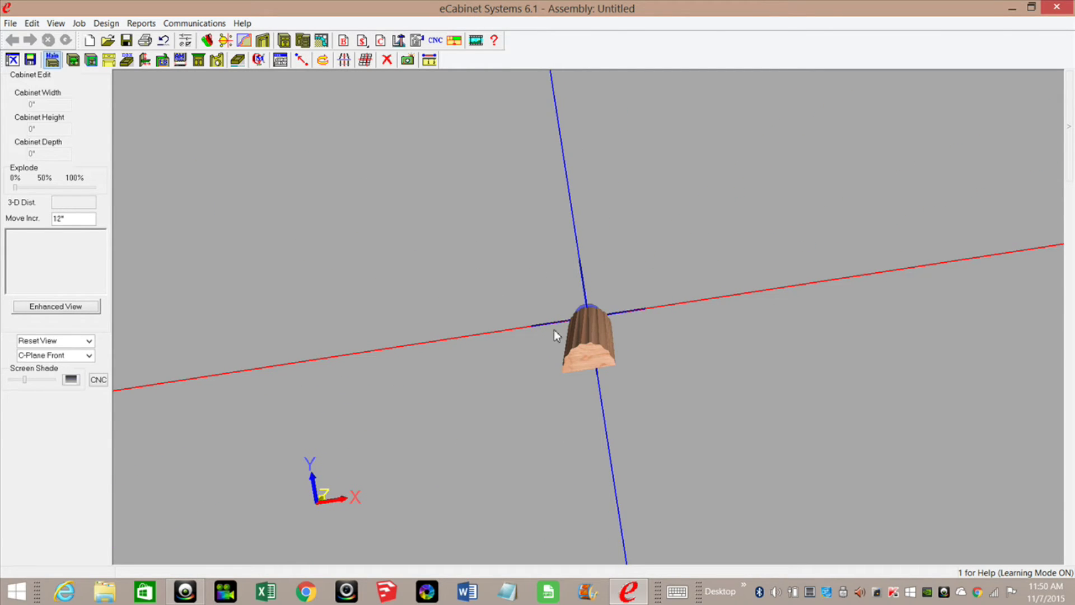
{"action": "left_click", "coordinate": [582, 359]}
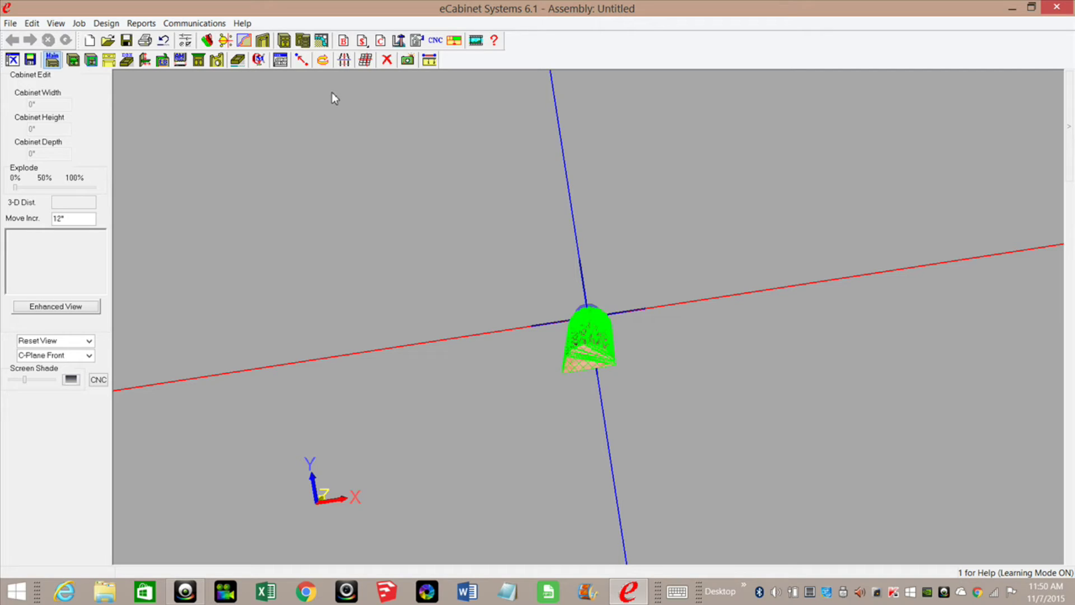
{"action": "left_click", "coordinate": [323, 60]}
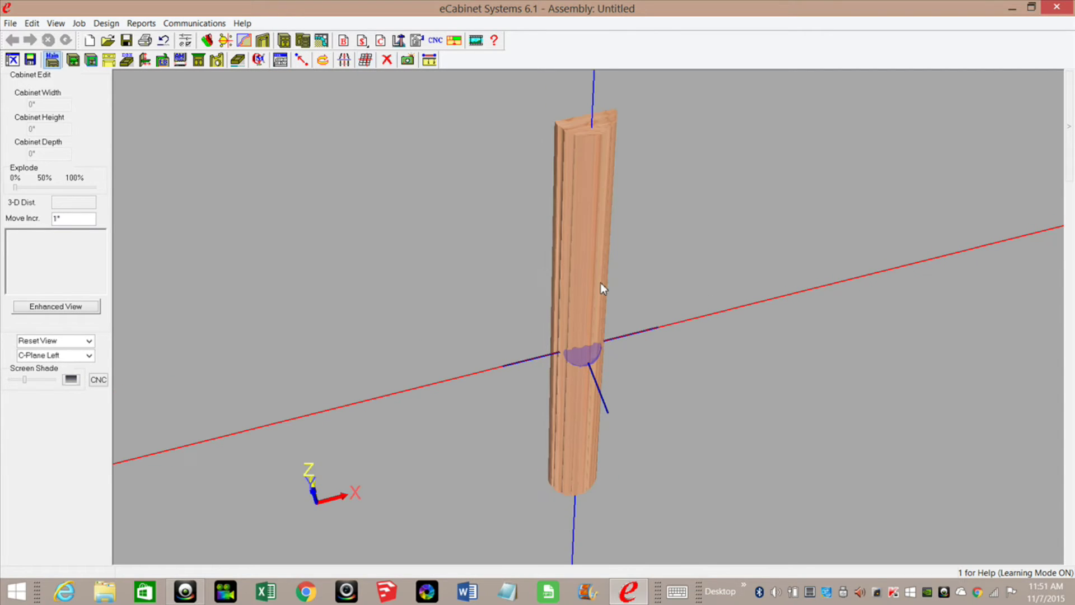
Set the move increment to 12", shift the upright shaft one increment left of the origin, and deselect it
{"action": "left_click", "coordinate": [582, 185]}
{"action": "double_click", "coordinate": [64, 218]}
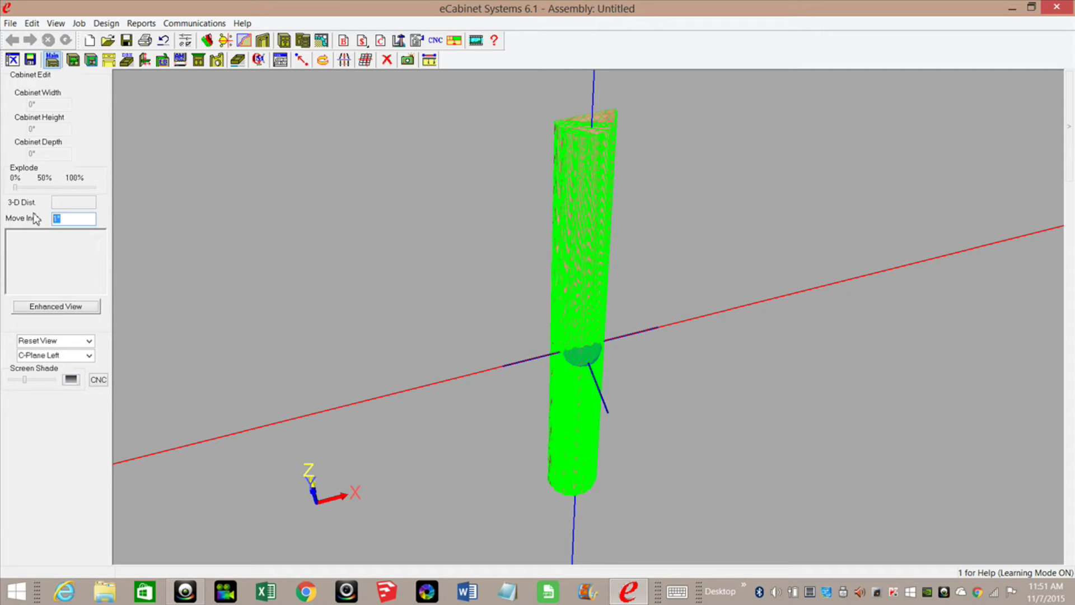
{"action": "type", "text": "12"}
{"action": "key", "text": "Return"}
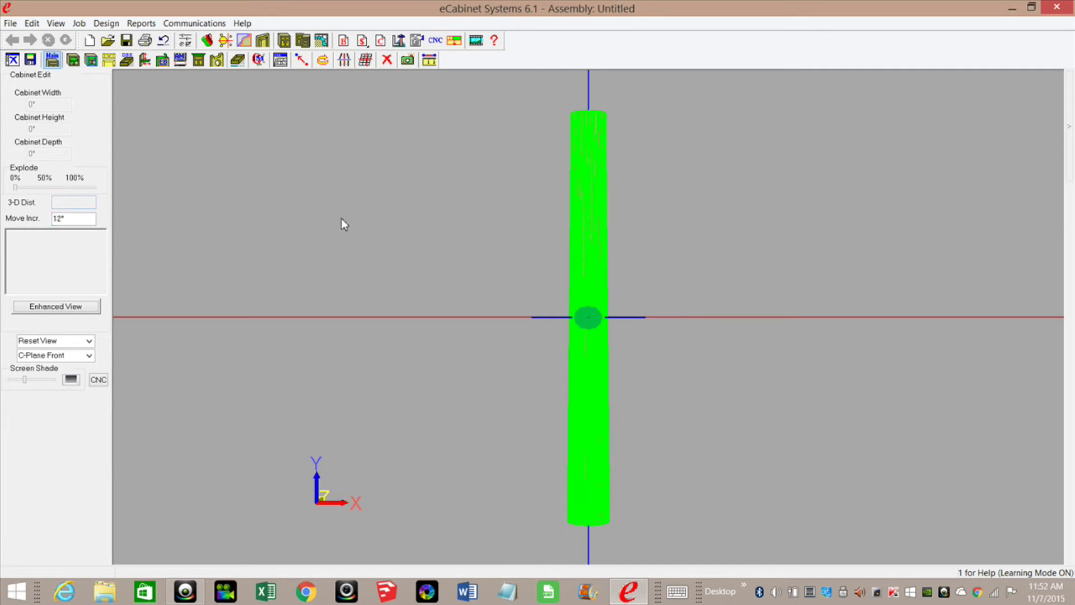
{"action": "key", "text": "Left"}
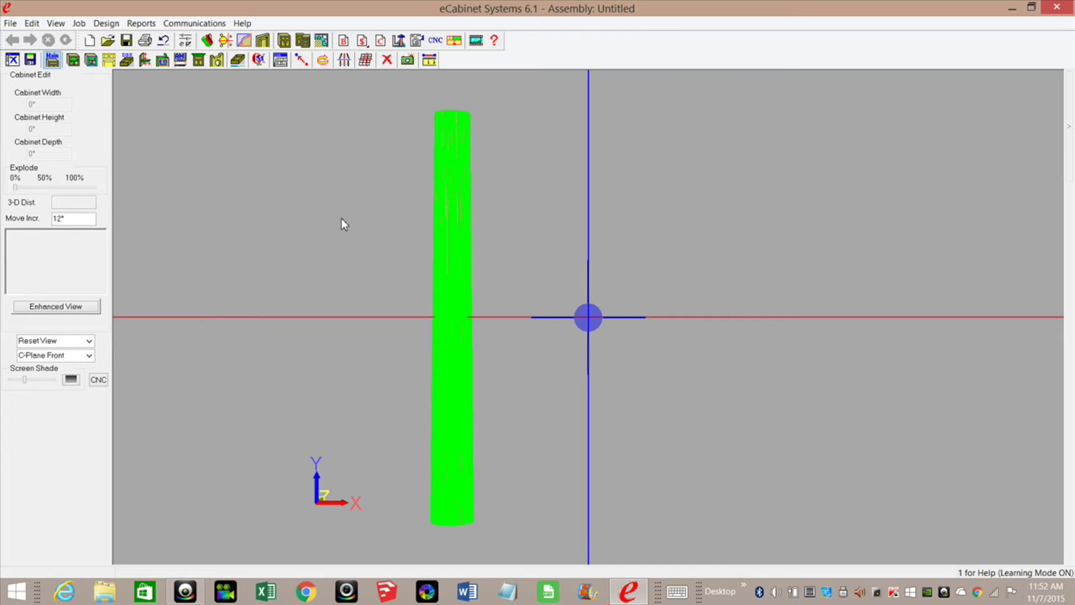
{"action": "left_click", "coordinate": [604, 228]}
Create a display cube 4.1875" wide, 2.125" high and 4 13/32" deep
{"action": "mouse_move", "coordinate": [1070, 129]}
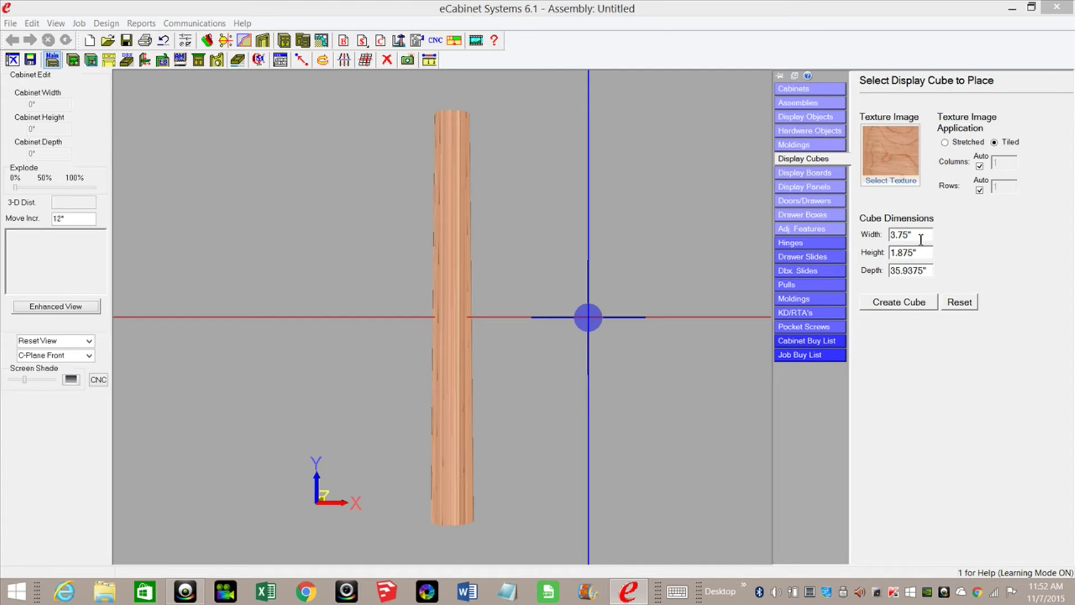
{"action": "mouse_move", "coordinate": [1072, 235]}
{"action": "type", "text": "4.1875"}
{"action": "key", "text": "Tab"}
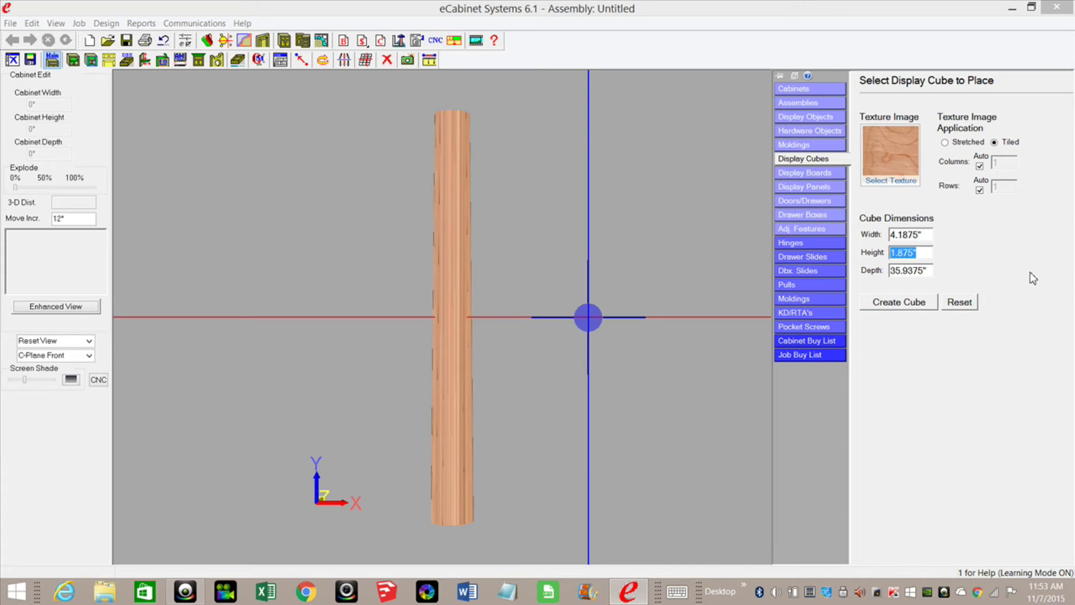
{"action": "type", "text": "2.125"}
{"action": "key", "text": "Tab"}
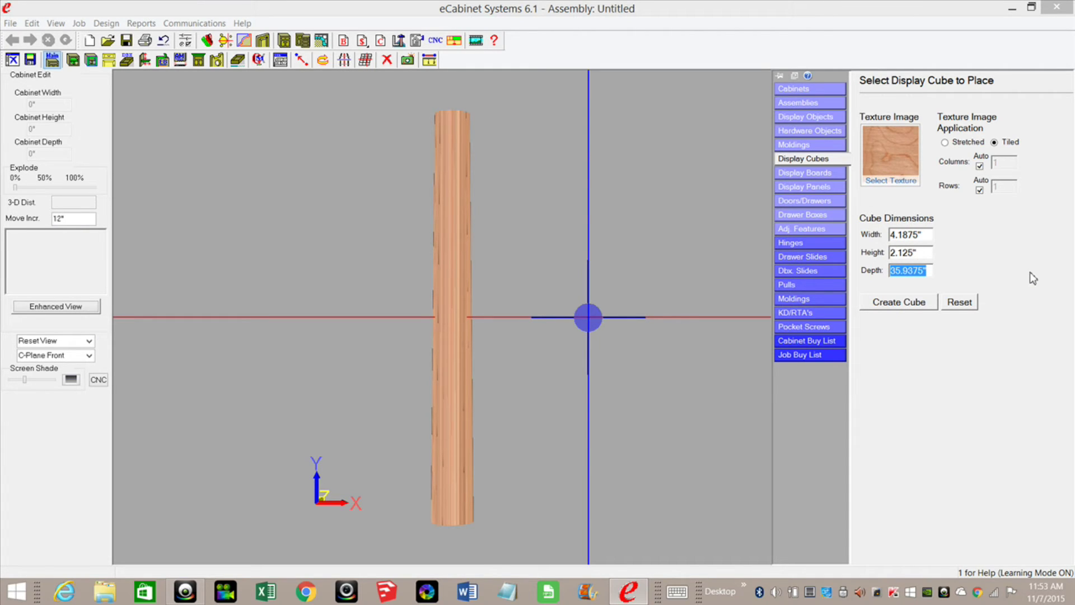
{"action": "type", "text": "4 13/32"}
{"action": "left_click", "coordinate": [904, 303]}
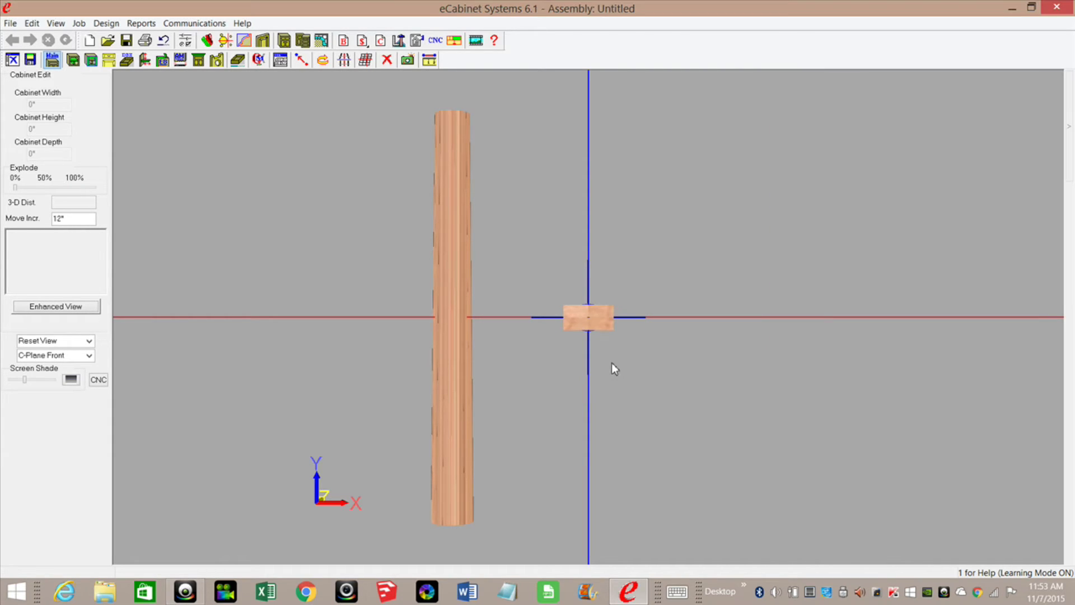
On the new cube's front-face contour, move the left edge line 2.0938" inward and delete the top edge line
{"action": "double_click", "coordinate": [601, 322]}
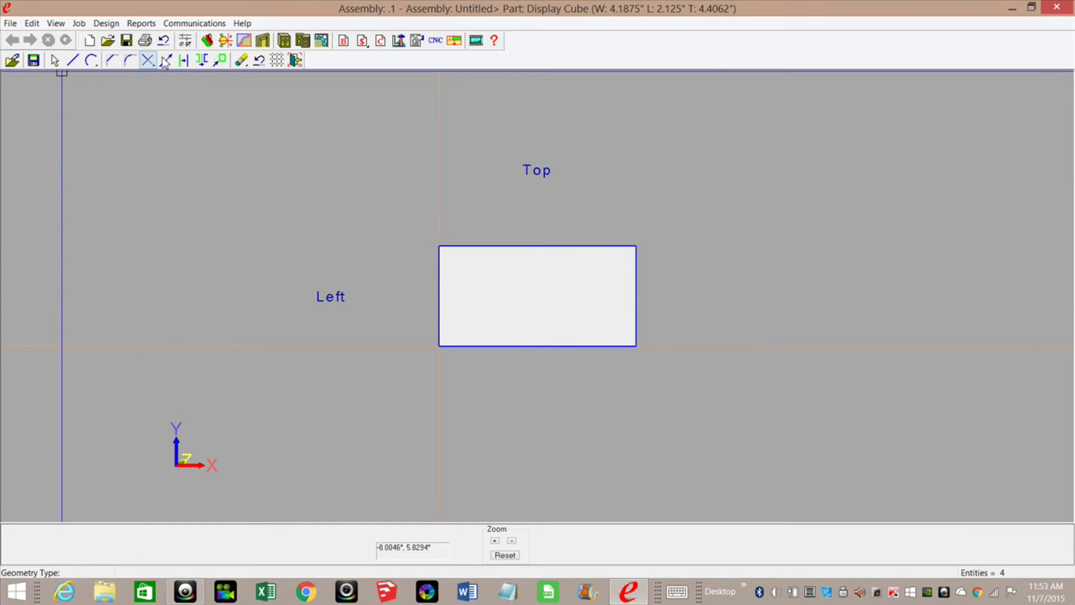
{"action": "left_click", "coordinate": [187, 61]}
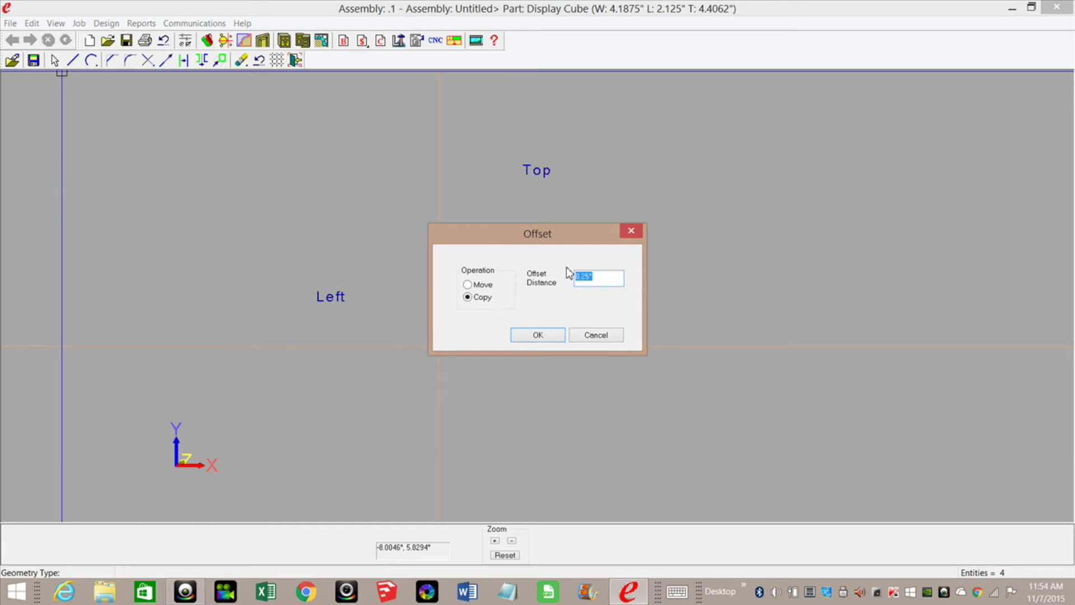
{"action": "type", "text": "2.0938\""}
{"action": "left_click", "coordinate": [468, 287]}
{"action": "left_click", "coordinate": [545, 336]}
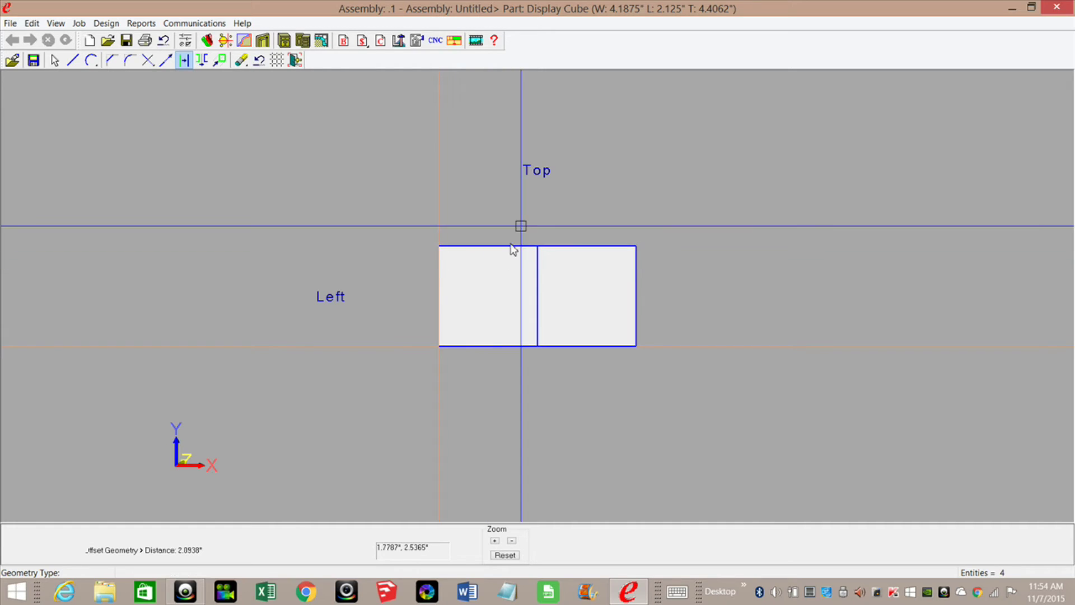
{"action": "left_click", "coordinate": [242, 60]}
{"action": "left_click", "coordinate": [232, 76]}
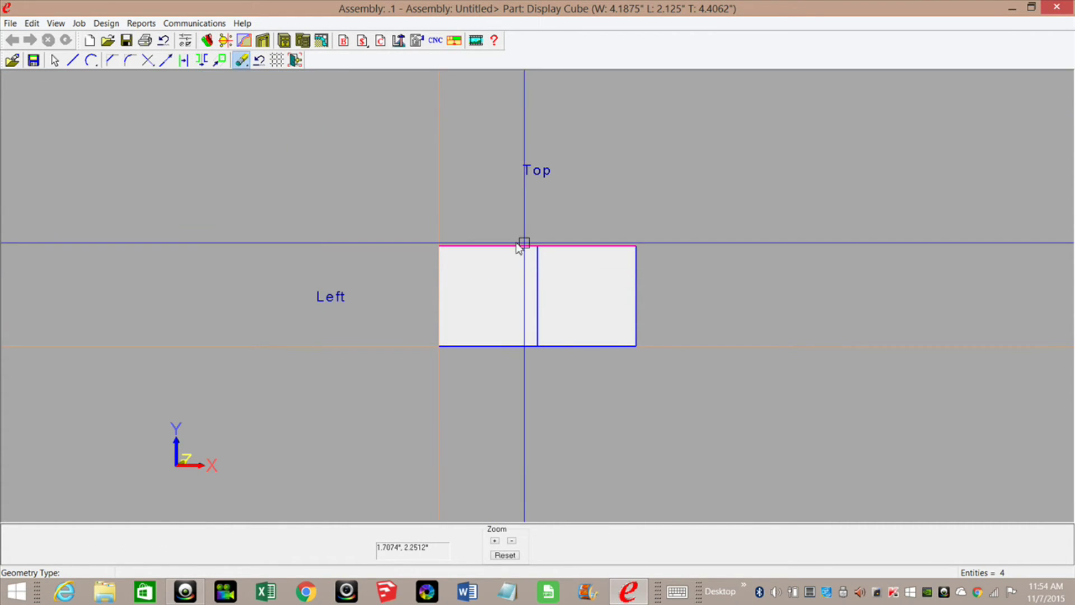
Offset a copy of the cube's bottom edge line 2 3/32" upward so it crosses the vertical centerline
{"action": "left_click", "coordinate": [184, 60]}
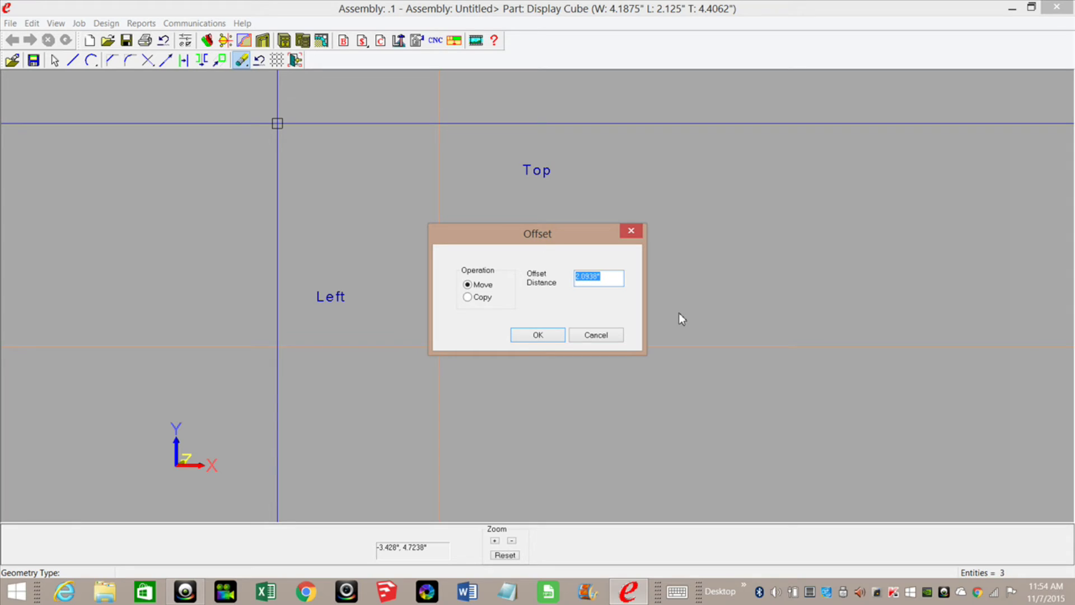
{"action": "type", "text": "2 3/32"}
{"action": "left_click", "coordinate": [468, 297]}
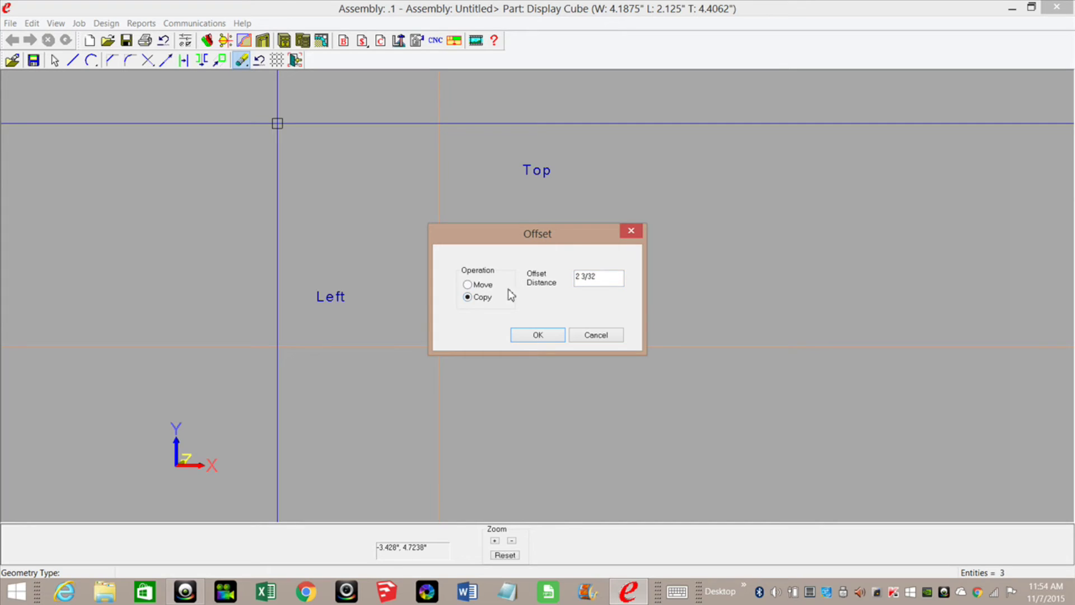
{"action": "left_click", "coordinate": [539, 335]}
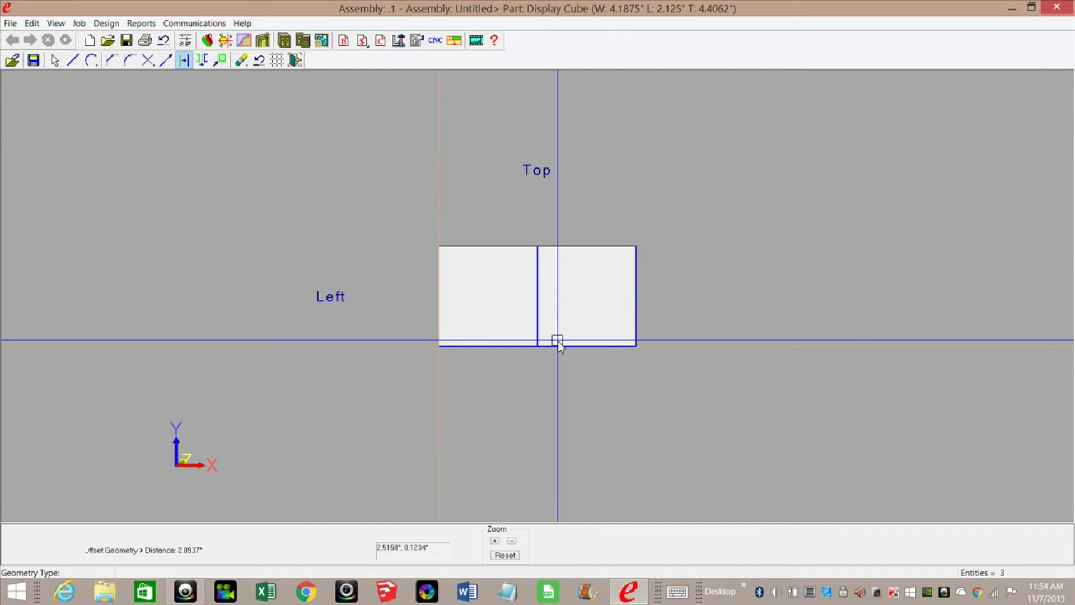
{"action": "left_click", "coordinate": [556, 346]}
{"action": "left_click", "coordinate": [555, 272]}
{"action": "left_click_drag", "start_coordinate": [456, 233], "coordinate": [601, 308]}
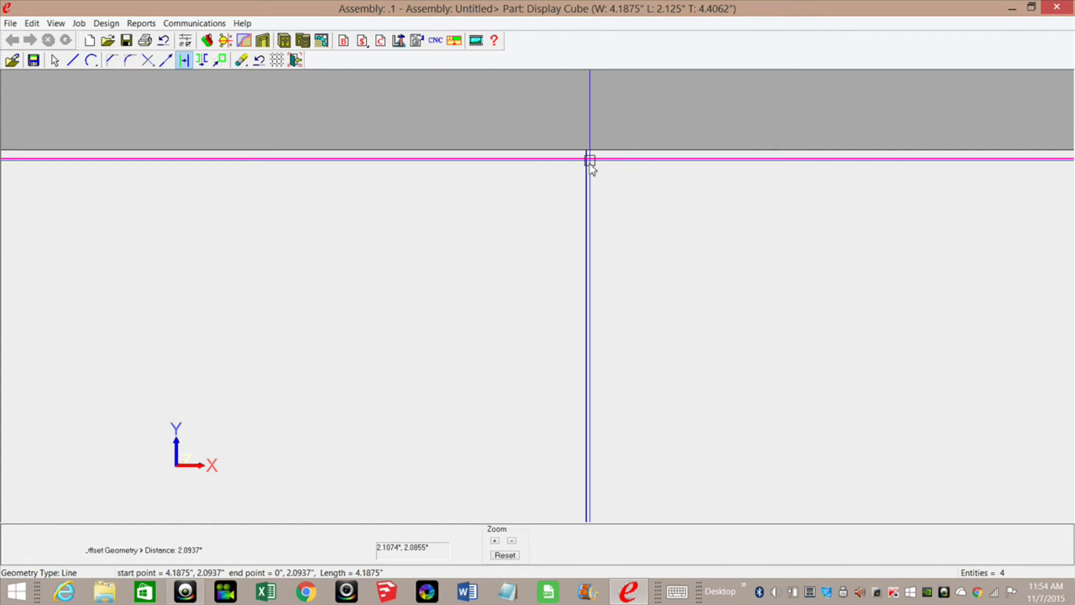
Trim the vertical centerline at the offset horizontal line, removing the piece above it
{"action": "left_click", "coordinate": [146, 61]}
{"action": "left_click", "coordinate": [130, 78]}
{"action": "left_click", "coordinate": [553, 159]}
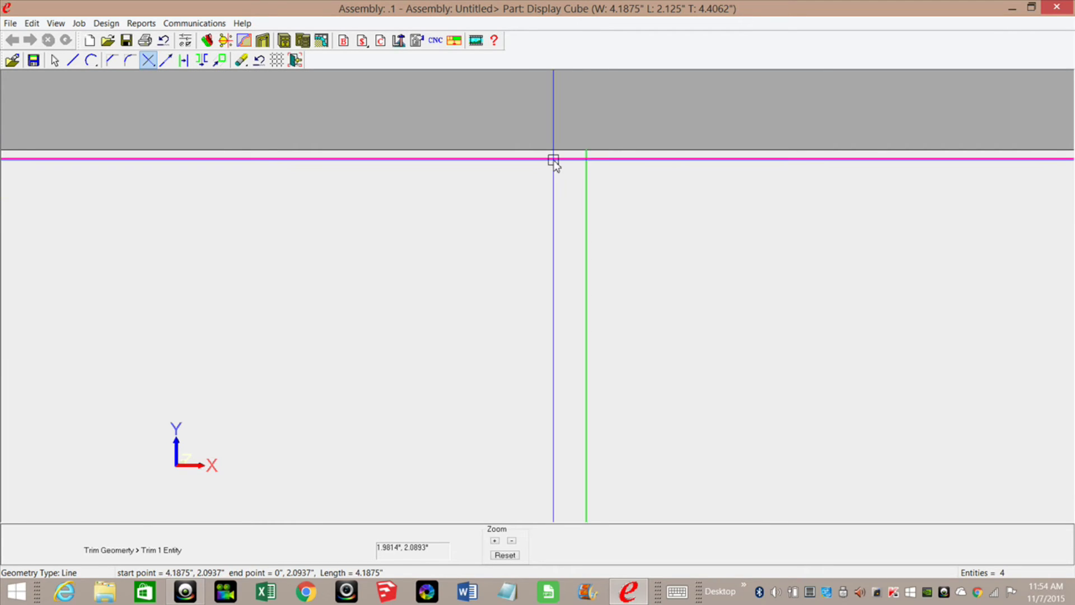
Delete the offset horizontal line and the remaining side edge line of the front-face contour
{"action": "left_click", "coordinate": [242, 61]}
{"action": "left_click", "coordinate": [233, 76]}
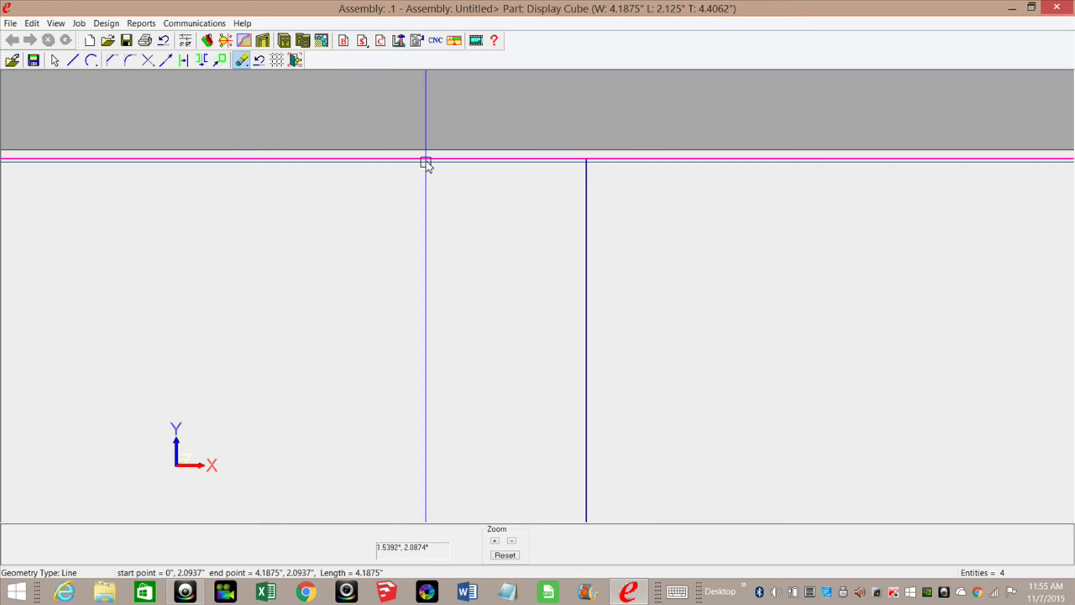
{"action": "left_click", "coordinate": [426, 161]}
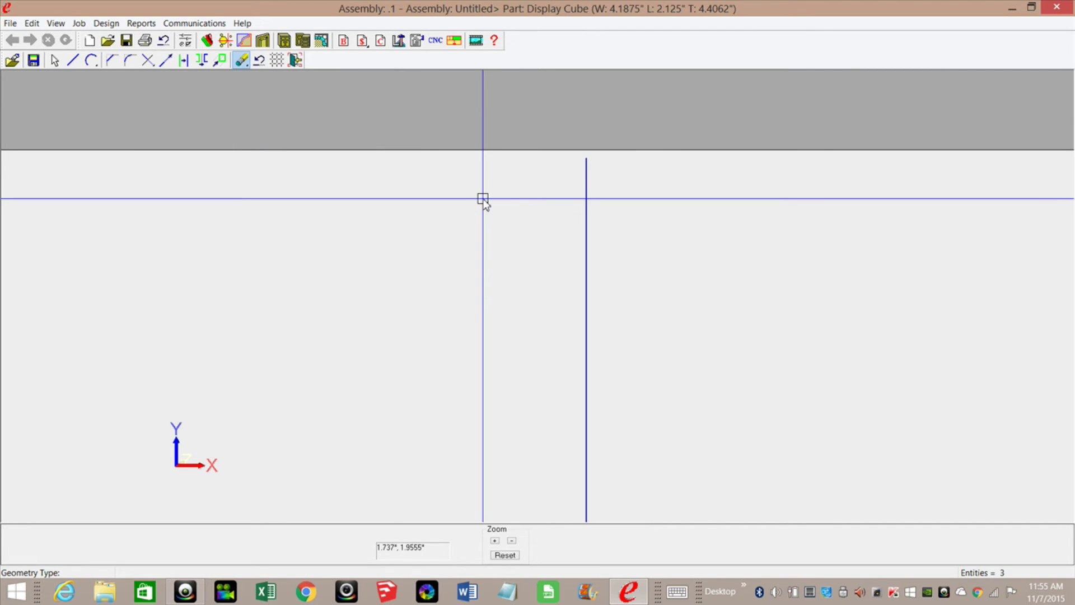
{"action": "scroll", "coordinate": [482, 199], "scroll_direction": "down", "scroll_amount": 5}
{"action": "left_click", "coordinate": [642, 278]}
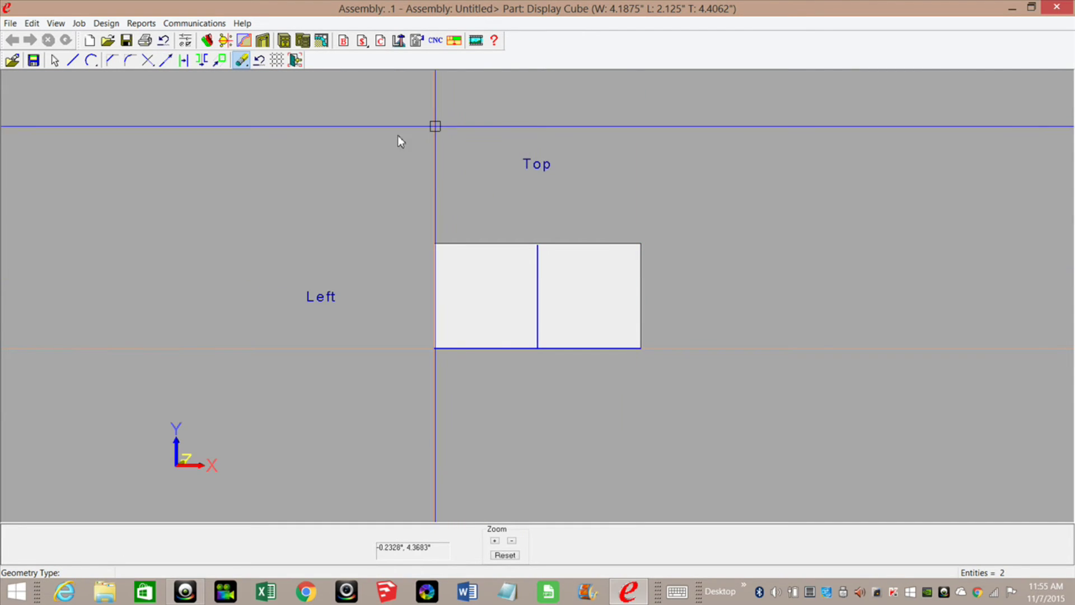
Create a three-point arc from one end of the bottom edge line through the centerline's upper end to the other end
{"action": "left_click", "coordinate": [91, 61]}
{"action": "left_click", "coordinate": [95, 81]}
{"action": "left_click", "coordinate": [435, 348]}
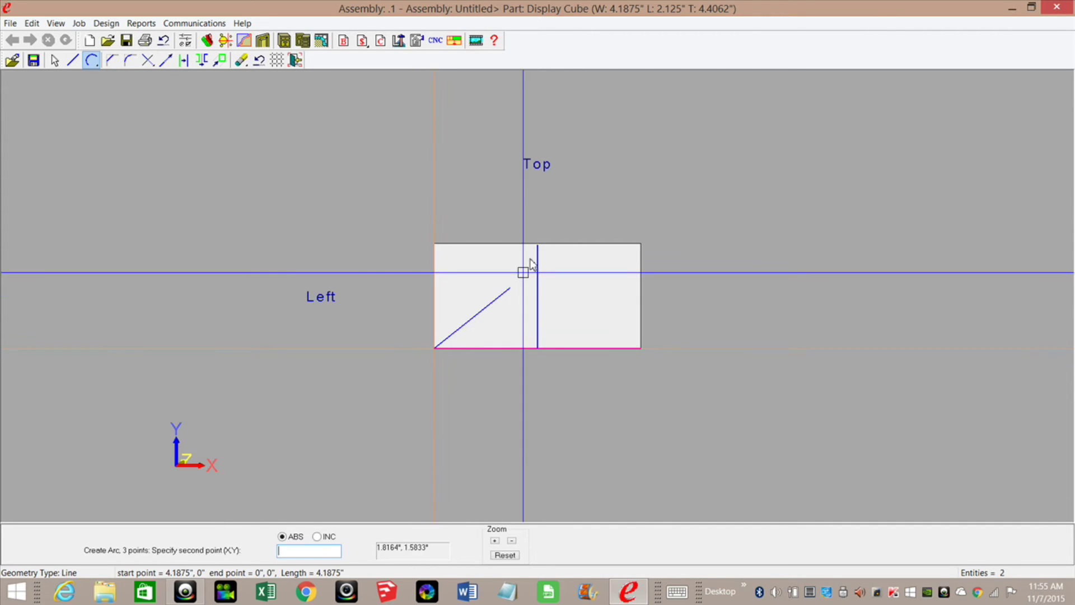
{"action": "left_click", "coordinate": [538, 246]}
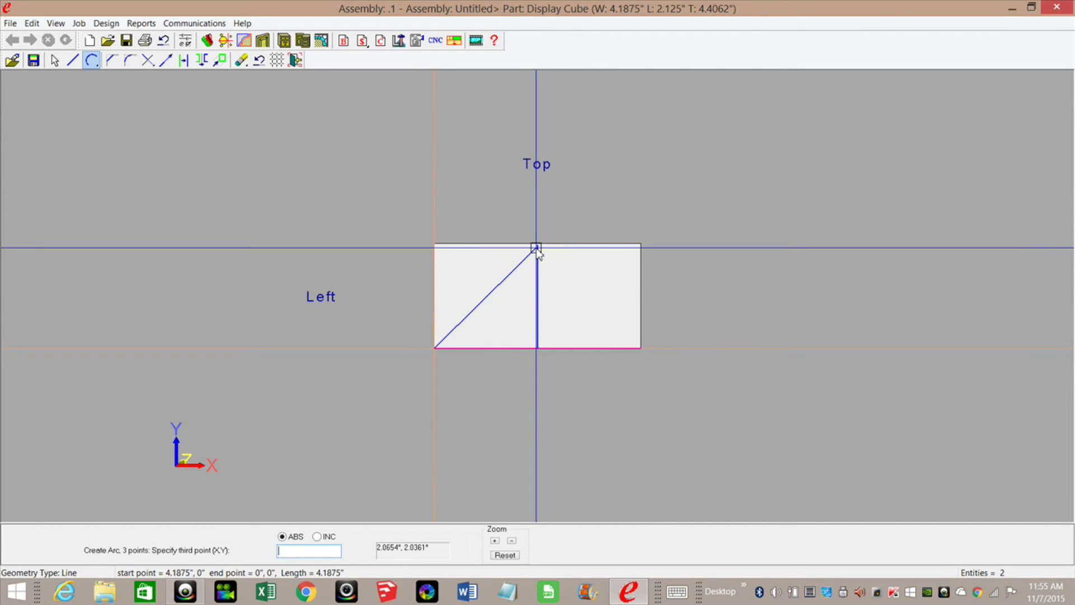
{"action": "left_click", "coordinate": [642, 350]}
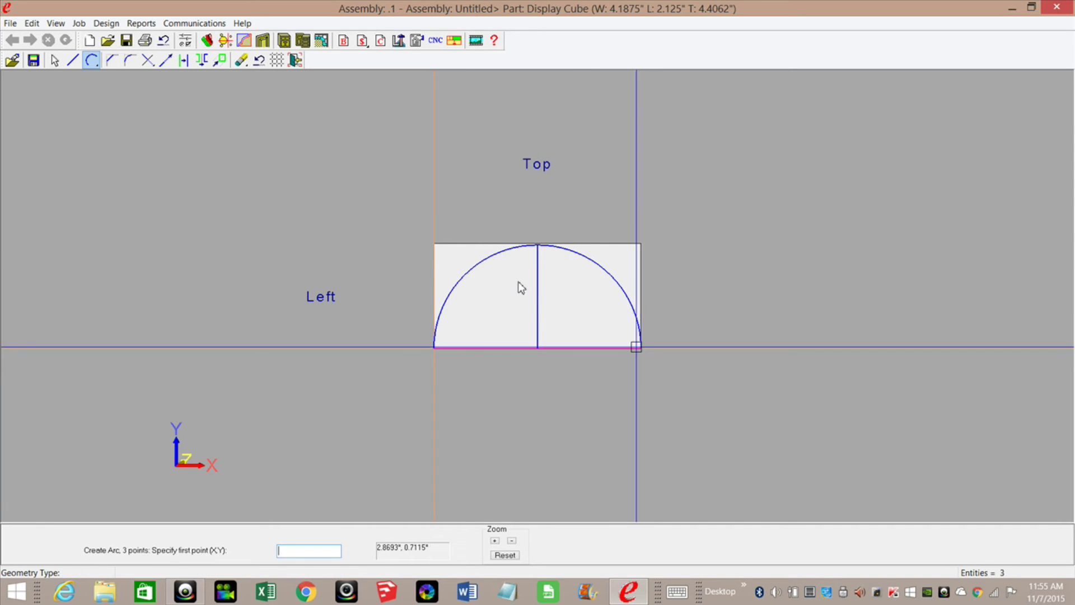
Delete the vertical centerline, leaving only the arc and the bottom line, and exit contour mode
{"action": "left_click", "coordinate": [241, 60]}
{"action": "left_click", "coordinate": [231, 78]}
{"action": "left_click", "coordinate": [537, 288]}
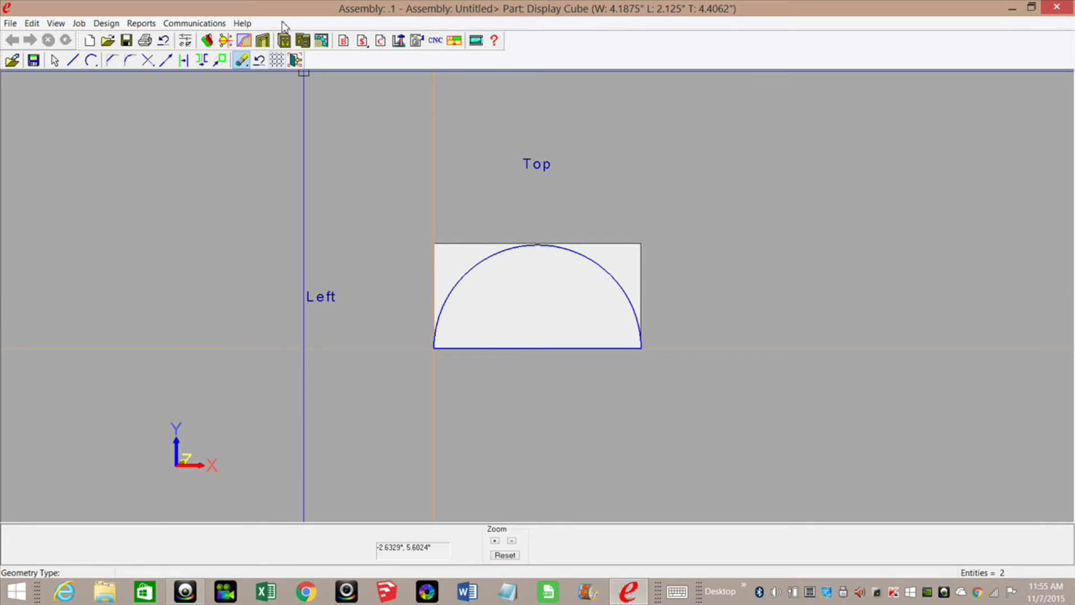
{"action": "left_click", "coordinate": [295, 61]}
Create the part from the closed half-round contour and keep the geometry used for the operation
{"action": "right_click", "coordinate": [301, 222]}
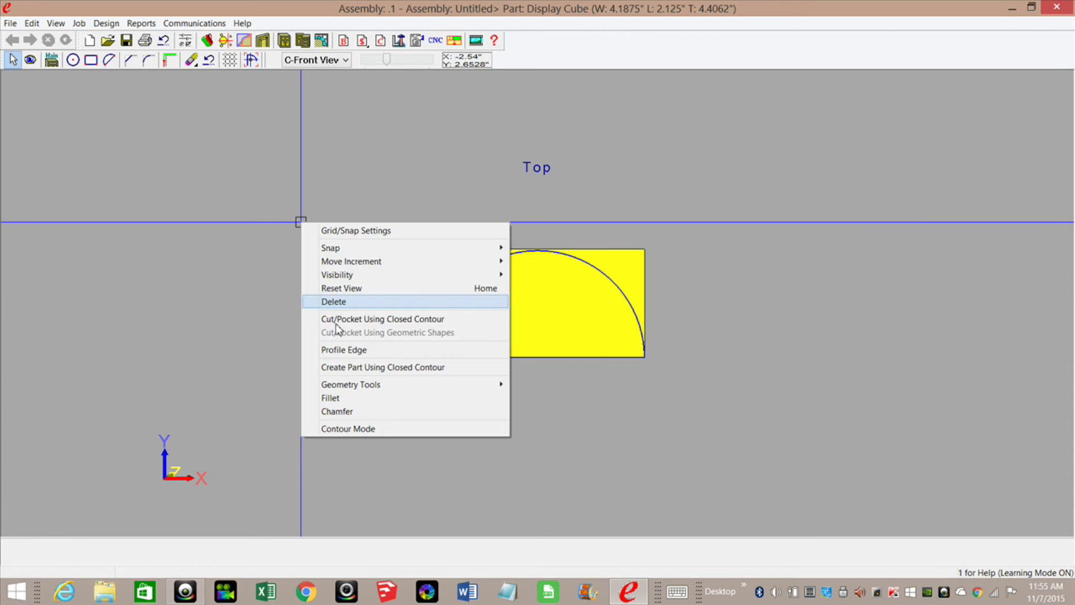
{"action": "left_click", "coordinate": [364, 366]}
{"action": "left_click", "coordinate": [473, 269]}
{"action": "left_click", "coordinate": [509, 554]}
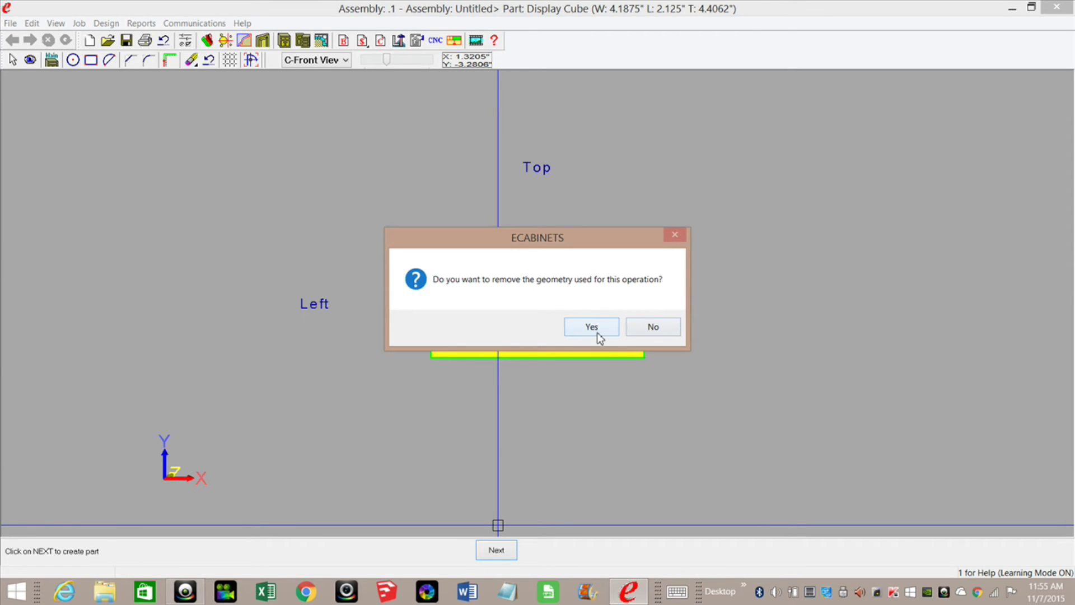
{"action": "left_click", "coordinate": [650, 330]}
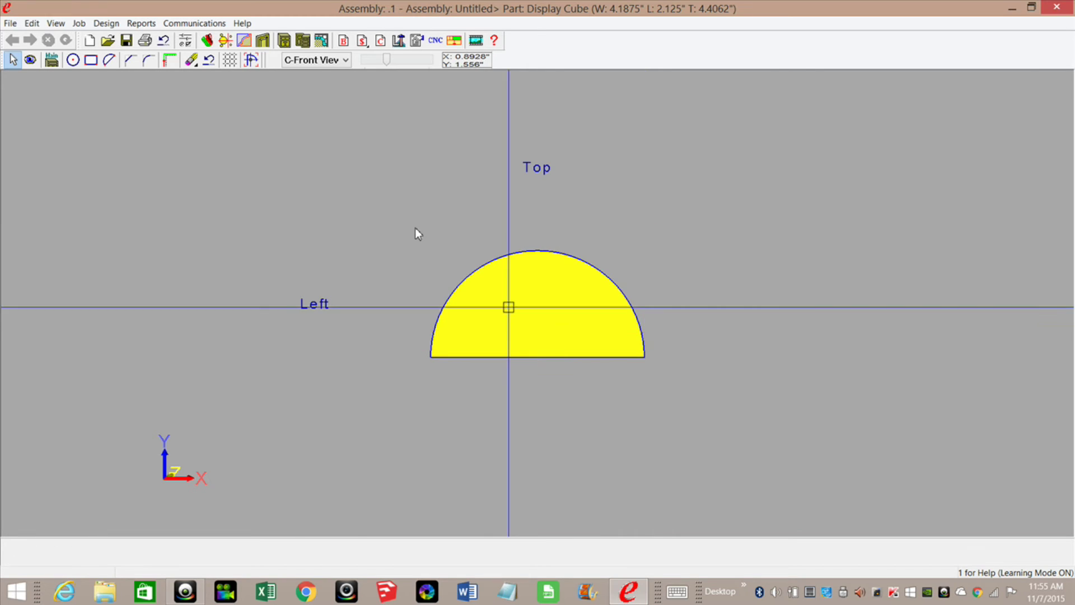
Reopen the front-face contour and extend both ends of the arc by 1/16"
{"action": "left_click", "coordinate": [252, 60]}
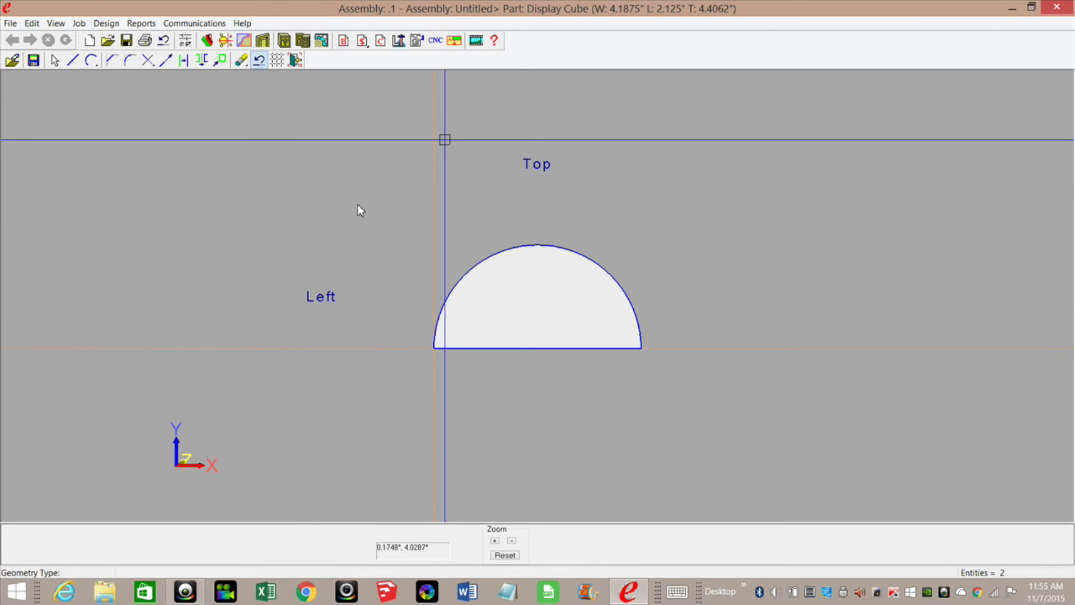
{"action": "left_click", "coordinate": [378, 249]}
{"action": "left_click", "coordinate": [704, 406]}
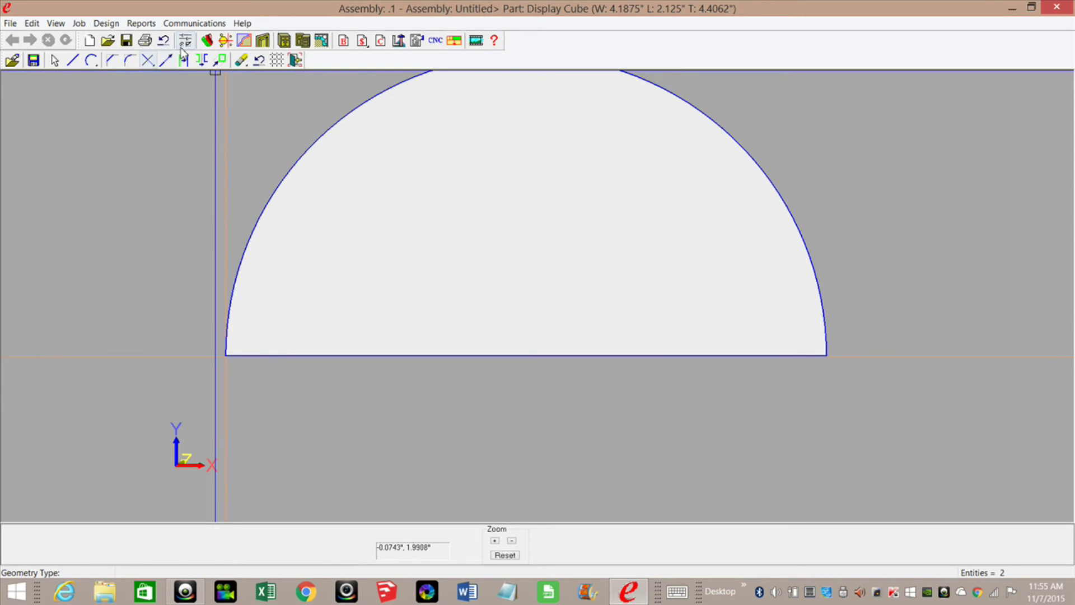
{"action": "left_click", "coordinate": [165, 60]}
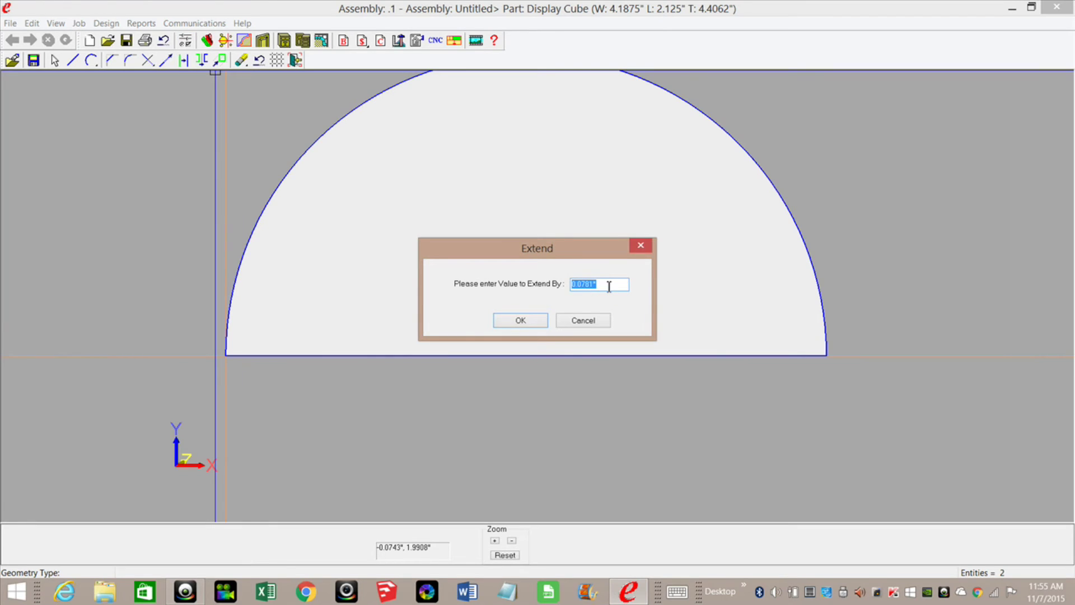
{"action": "type", "text": "1/16"}
{"action": "key", "text": "Return"}
{"action": "left_click", "coordinate": [223, 343]}
{"action": "left_click", "coordinate": [827, 345]}
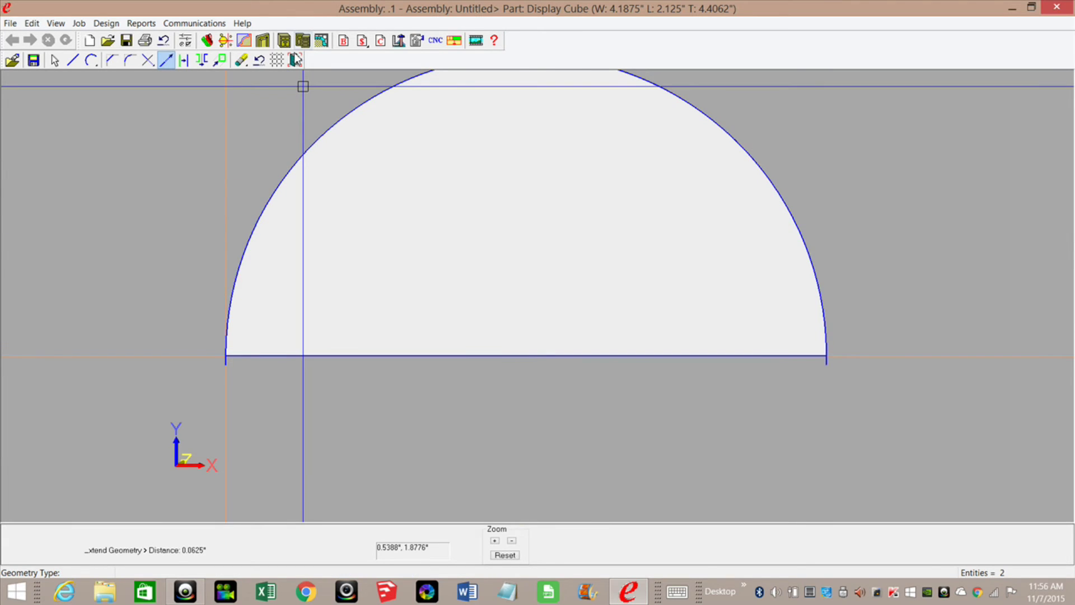
Delete the bottom line under the arc and leave contour mode
{"action": "left_click", "coordinate": [241, 60]}
{"action": "left_click", "coordinate": [238, 79]}
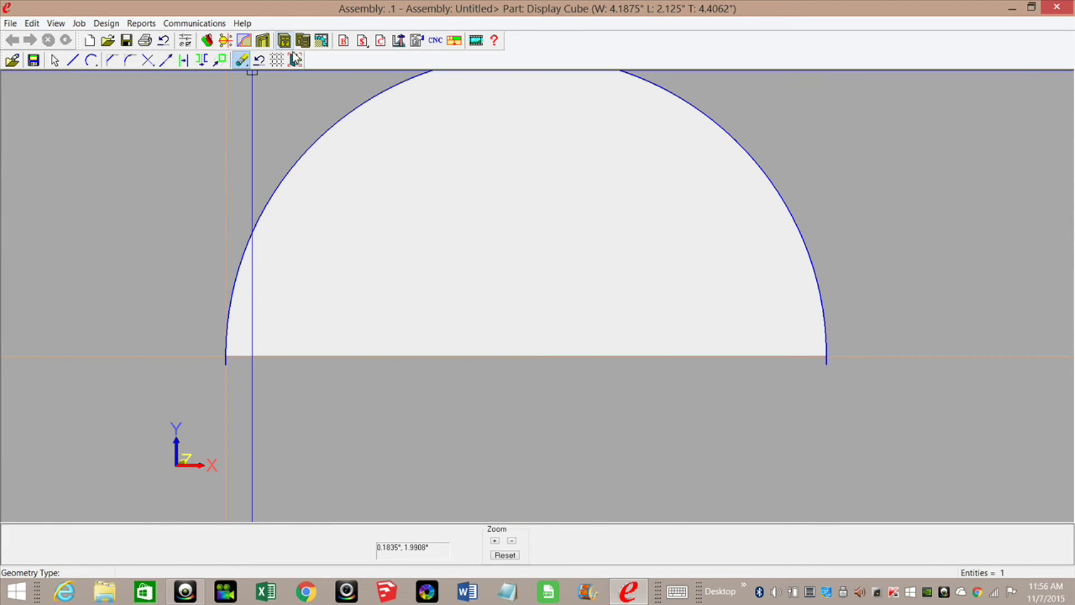
{"action": "left_click", "coordinate": [295, 59]}
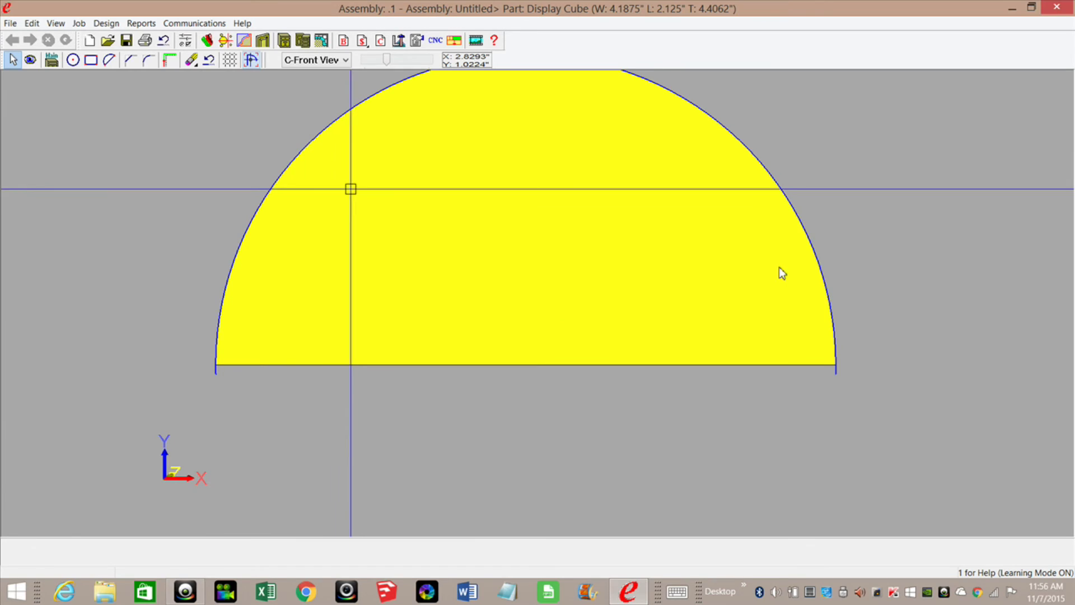
Profile the half-round part's edge along the arc as a single cut path, using the DoricTopCutter tool without radius compensation
{"action": "left_click", "coordinate": [169, 60]}
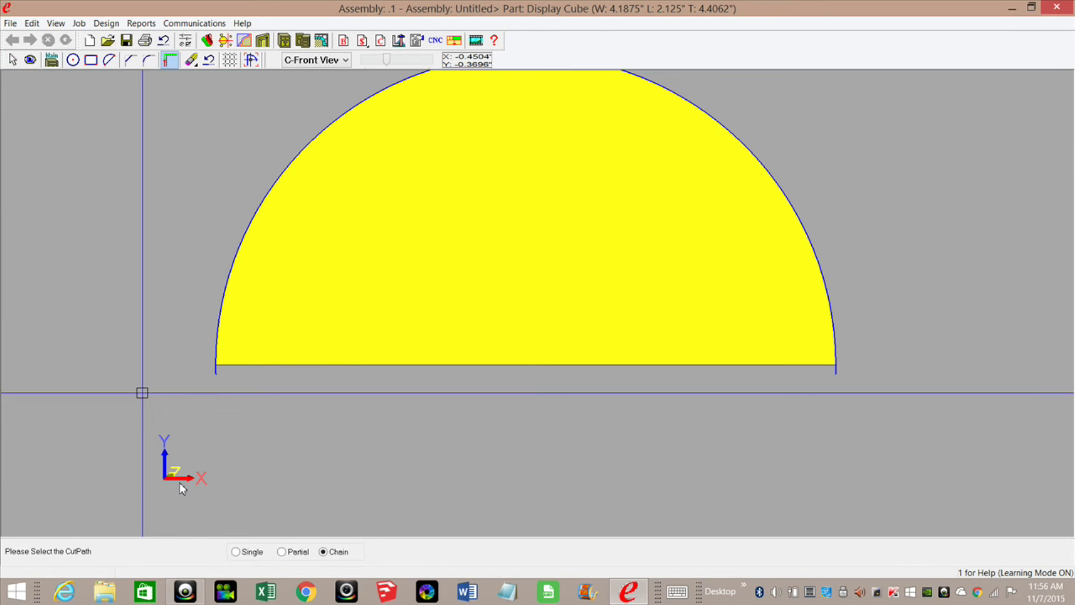
{"action": "left_click", "coordinate": [235, 552]}
{"action": "left_click", "coordinate": [838, 373]}
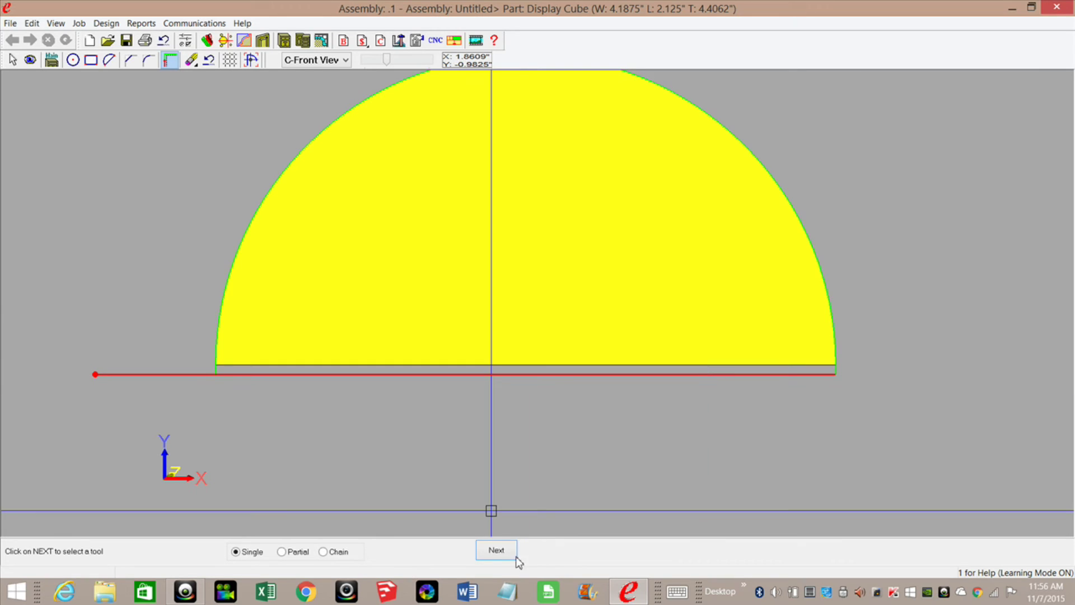
{"action": "left_click", "coordinate": [496, 550]}
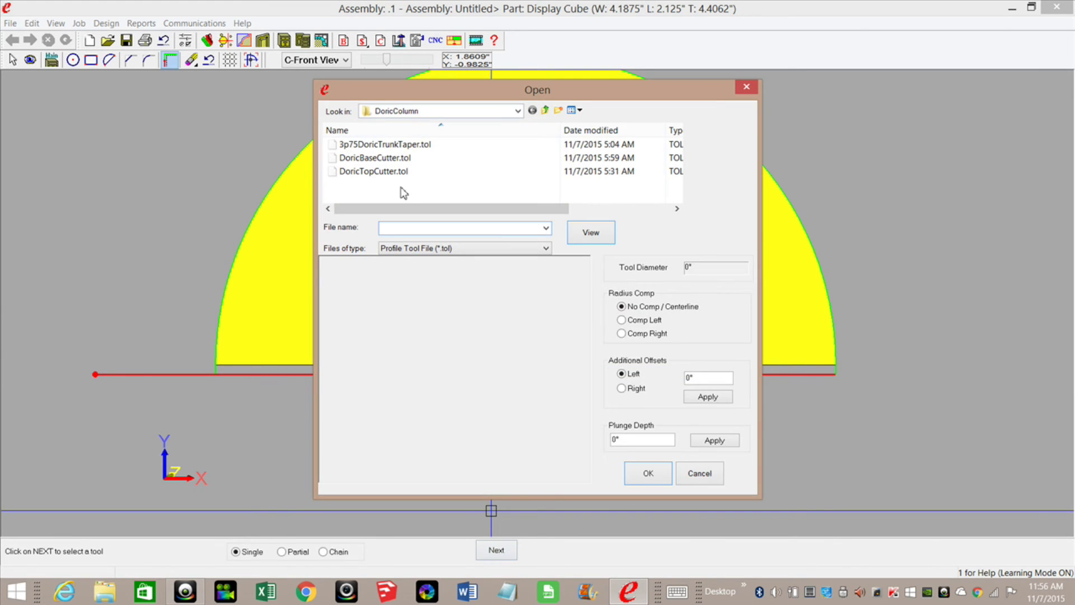
{"action": "left_click", "coordinate": [364, 171]}
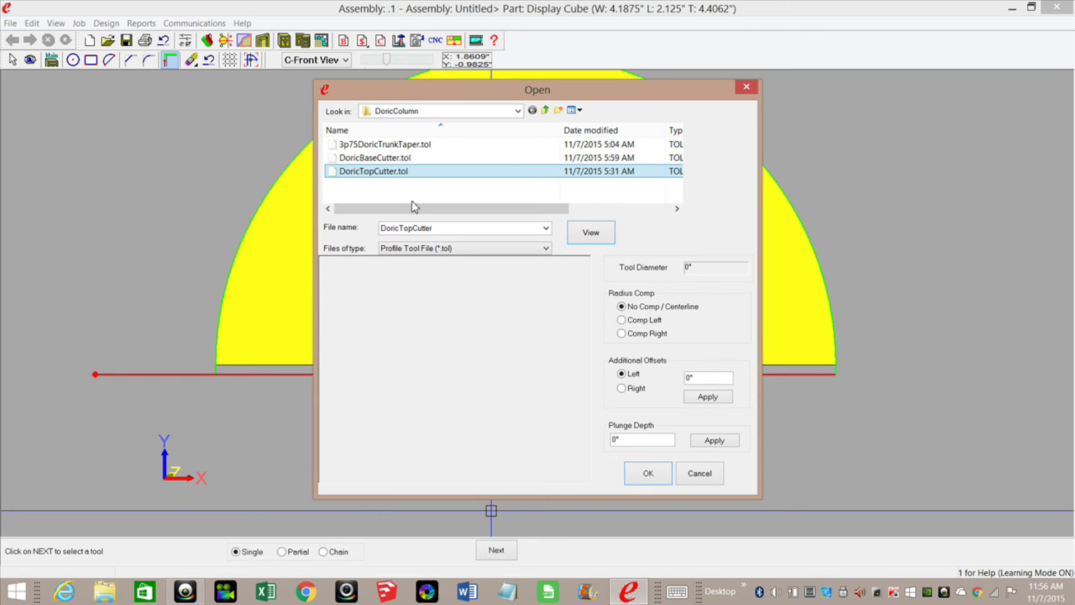
{"action": "left_click", "coordinate": [591, 236]}
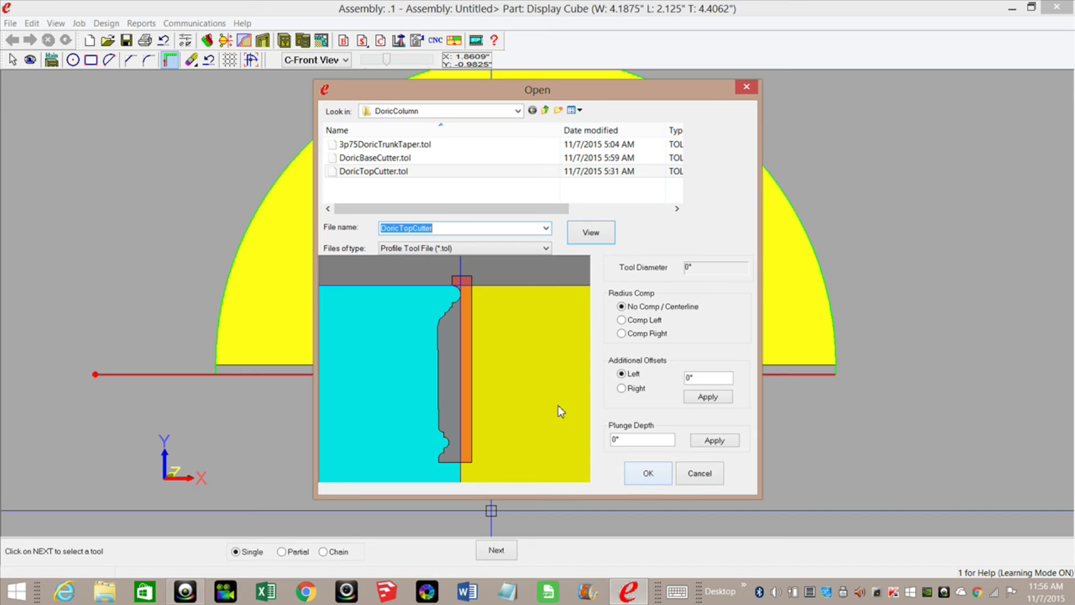
{"action": "left_click", "coordinate": [666, 472]}
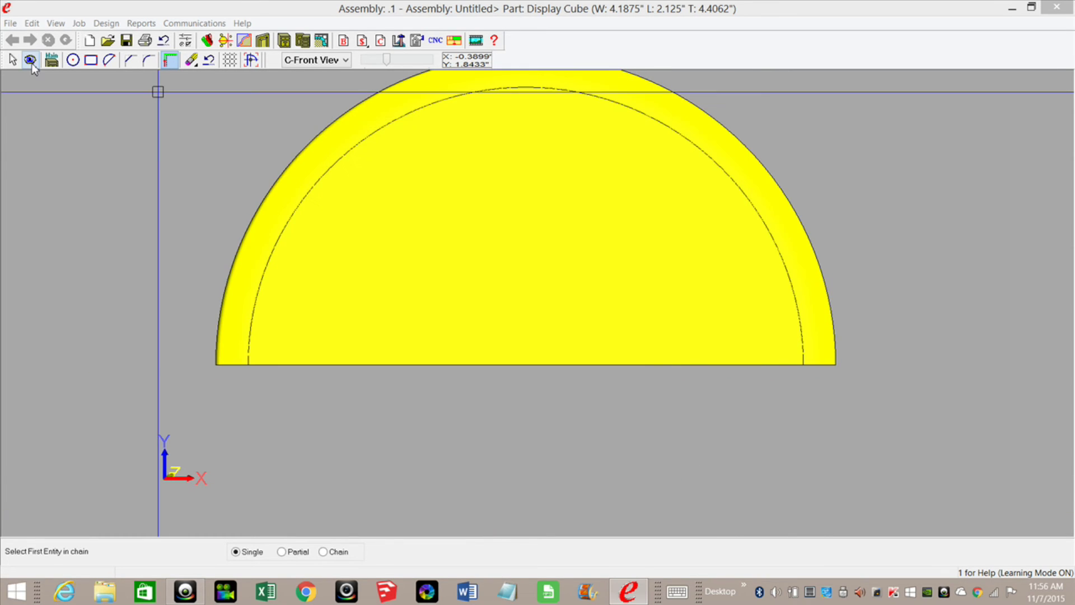
View the profiled column top from an oblique angle and return to the main assembly
{"action": "left_click", "coordinate": [31, 61]}
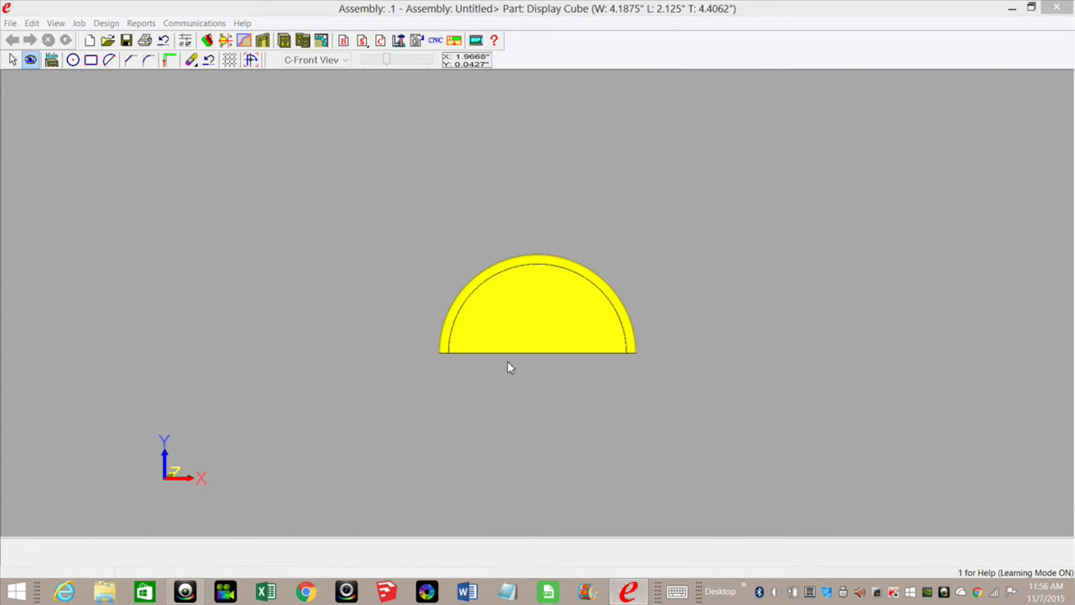
{"action": "left_click_drag", "start_coordinate": [515, 333], "coordinate": [352, 344]}
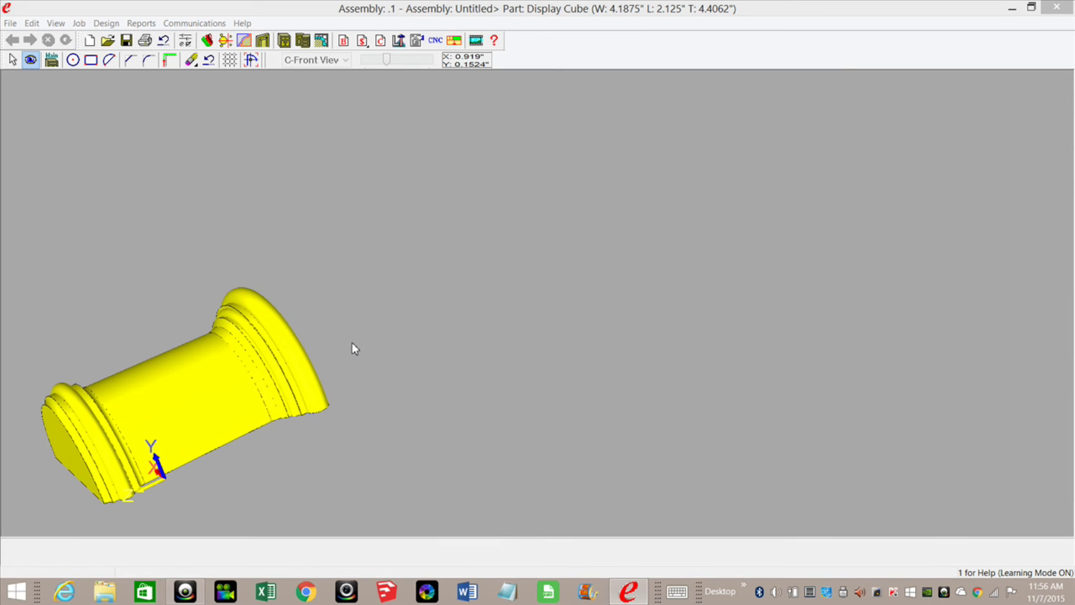
{"action": "left_click", "coordinate": [52, 61]}
{"action": "left_click", "coordinate": [506, 321]}
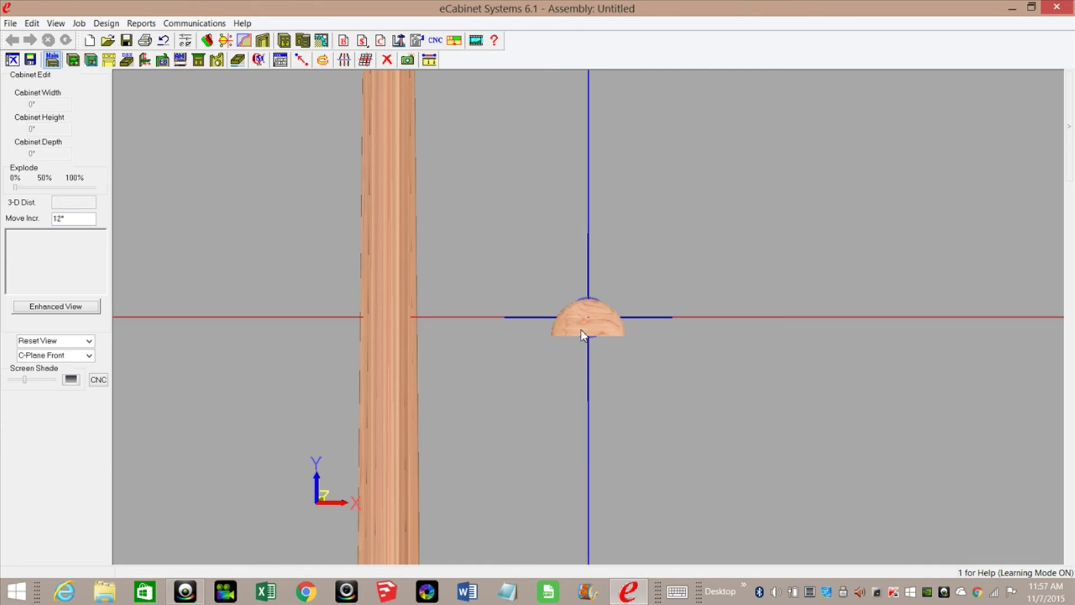
Rotate the profiled column top 270 degrees about X and 180 degrees about Y
{"action": "left_click", "coordinate": [596, 321]}
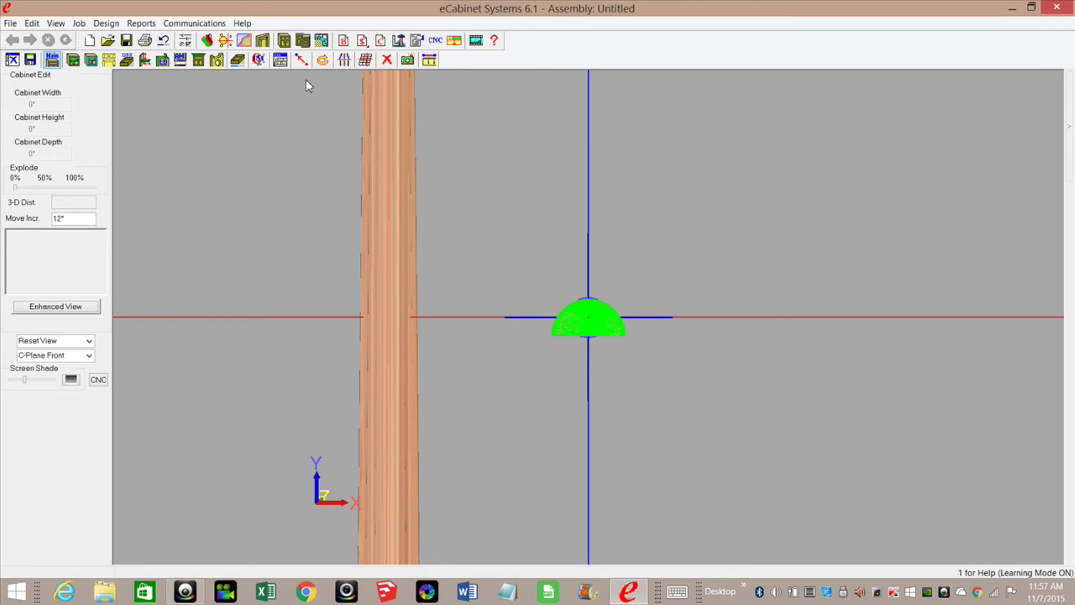
{"action": "left_click", "coordinate": [323, 59]}
{"action": "left_click_drag", "start_coordinate": [61, 43], "coordinate": [545, 170]}
{"action": "double_click", "coordinate": [563, 201]}
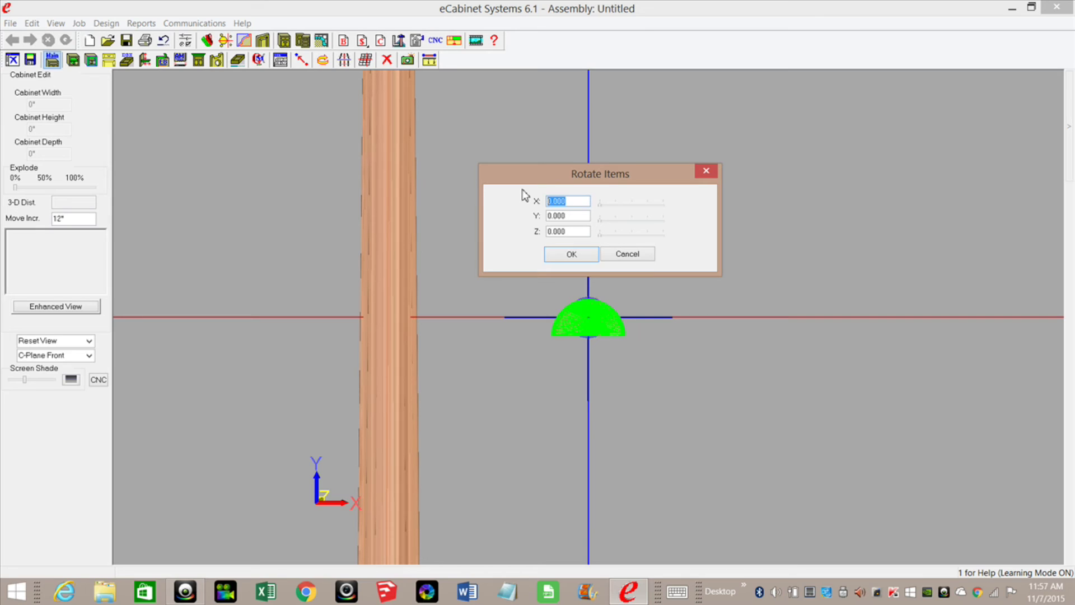
{"action": "type", "text": "270"}
{"action": "key", "text": "Return"}
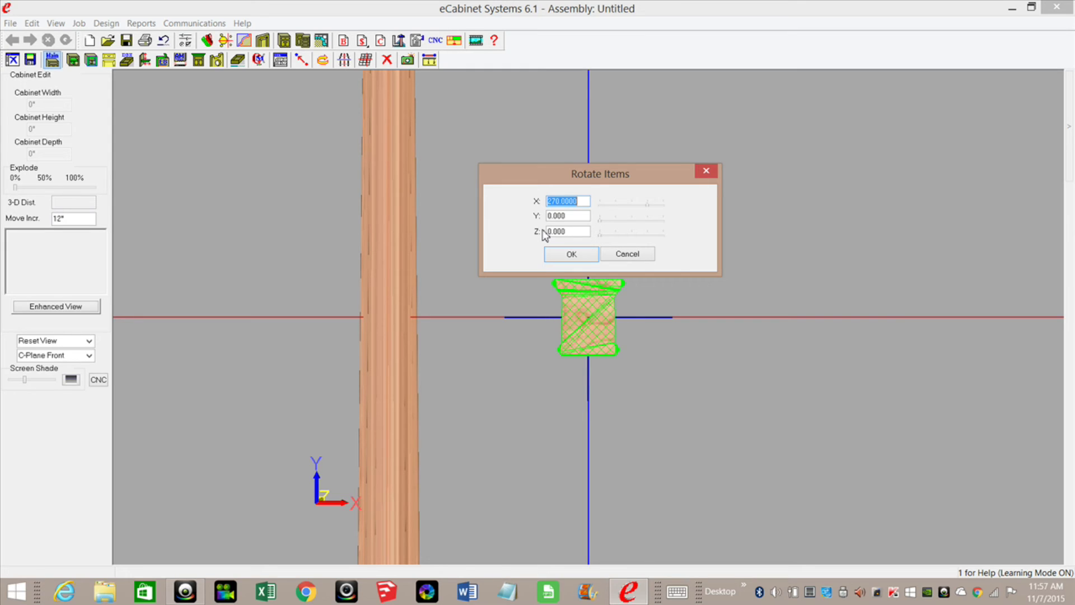
{"action": "key", "text": "Tab"}
{"action": "type", "text": "180"}
{"action": "key", "text": "Return"}
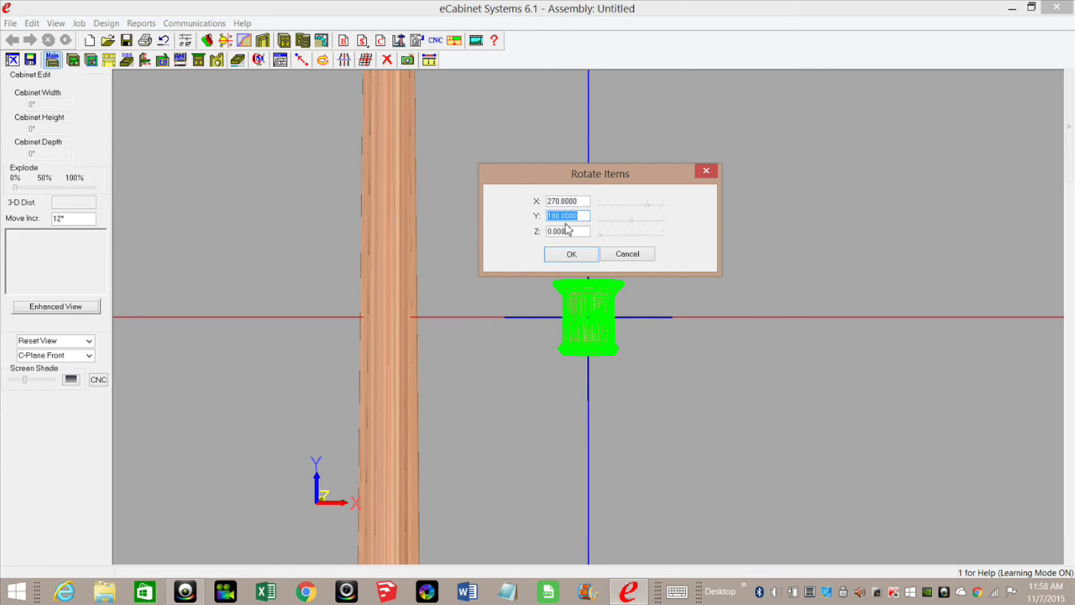
{"action": "left_click", "coordinate": [570, 253]}
Start an alignment line at the midpoint of the tapered shaft's upper flat back edge
{"action": "mouse_move", "coordinate": [590, 343]}
{"action": "middle_mouse_down"}
{"action": "mouse_move", "coordinate": [281, 334]}
{"action": "mouse_move", "coordinate": [550, 342]}
{"action": "middle_mouse_up"}
{"action": "middle_click_drag", "start_coordinate": [623, 354], "coordinate": [513, 385]}
{"action": "middle_click_drag", "start_coordinate": [622, 320], "coordinate": [614, 408]}
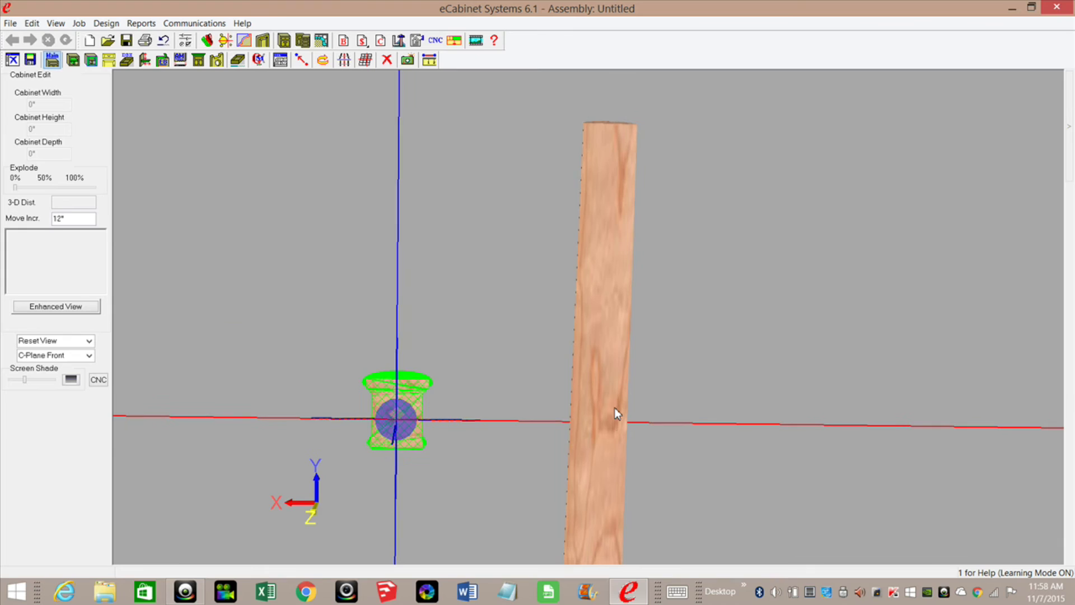
{"action": "left_click", "coordinate": [612, 335]}
{"action": "left_click", "coordinate": [301, 60]}
{"action": "middle_click_drag", "start_coordinate": [547, 103], "coordinate": [557, 139]}
{"action": "left_click_drag", "start_coordinate": [512, 69], "coordinate": [660, 167]}
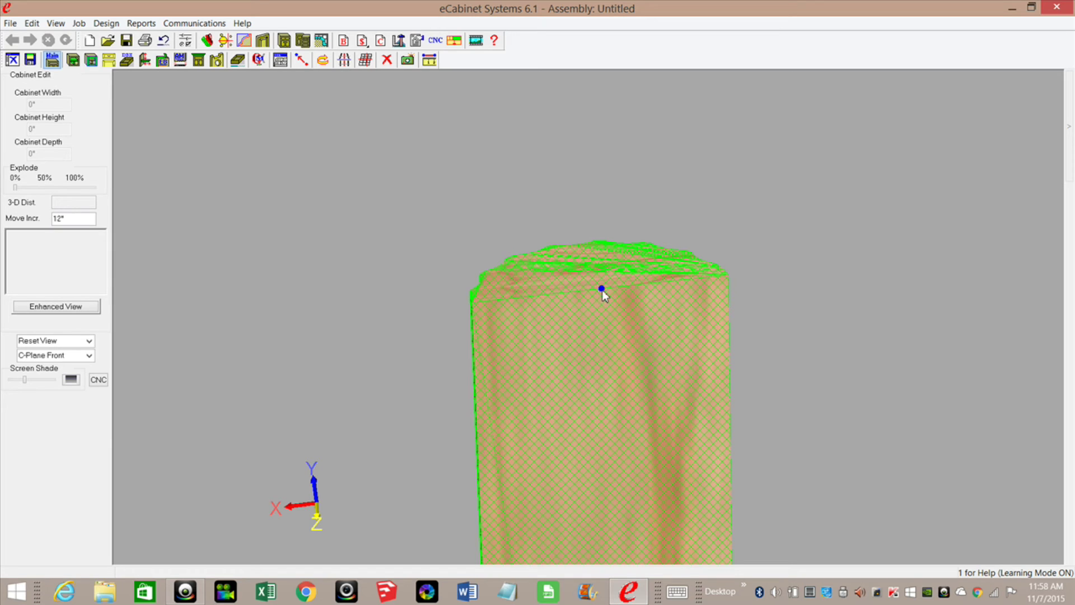
End the alignment line at the midpoint of the profiled top section's lower back edge and align the items to zero
{"action": "middle_click_drag", "start_coordinate": [583, 372], "coordinate": [379, 427]}
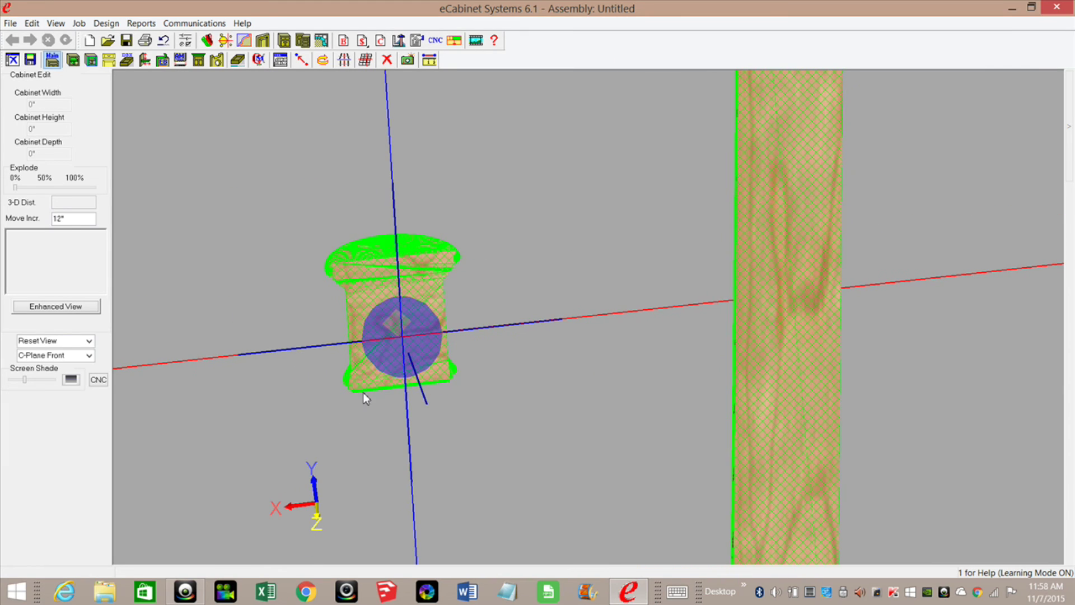
{"action": "left_click_drag", "start_coordinate": [314, 344], "coordinate": [478, 421]}
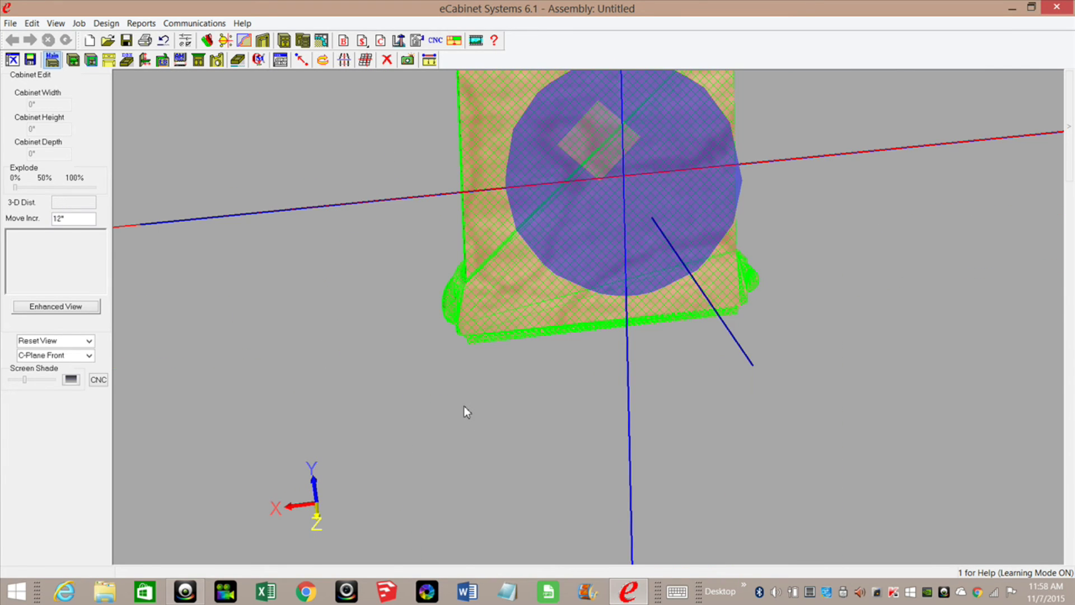
{"action": "left_click", "coordinate": [604, 328]}
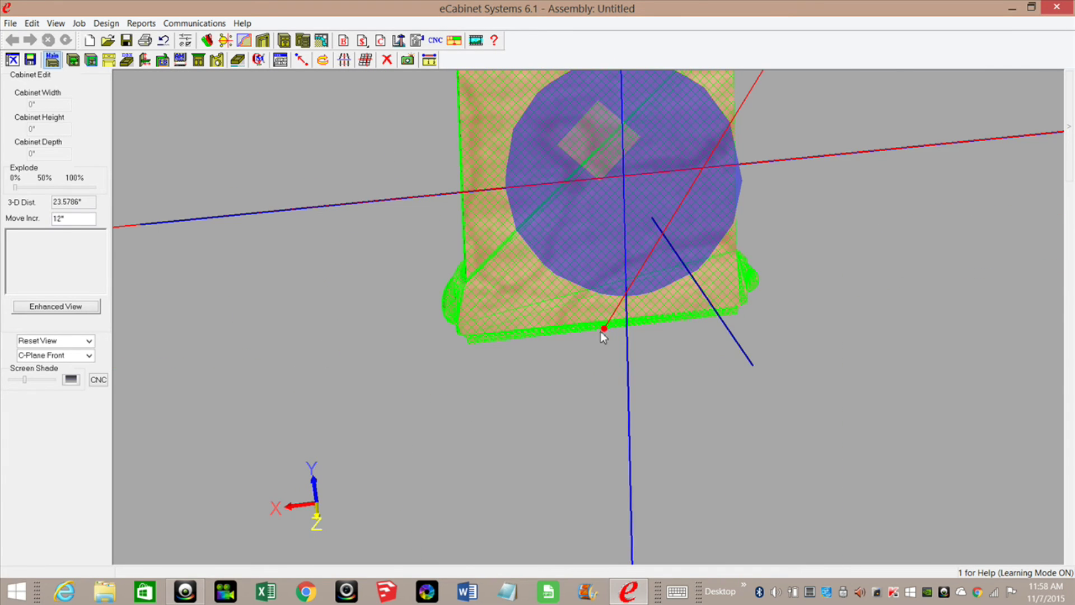
{"action": "middle_click_drag", "start_coordinate": [589, 411], "coordinate": [605, 350]}
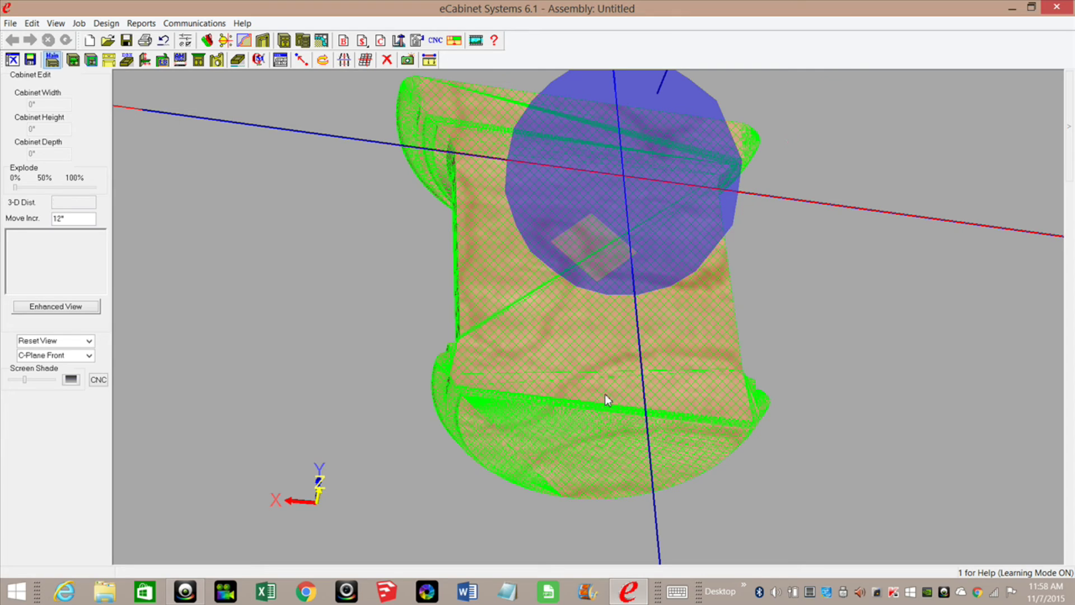
{"action": "left_click", "coordinate": [607, 411]}
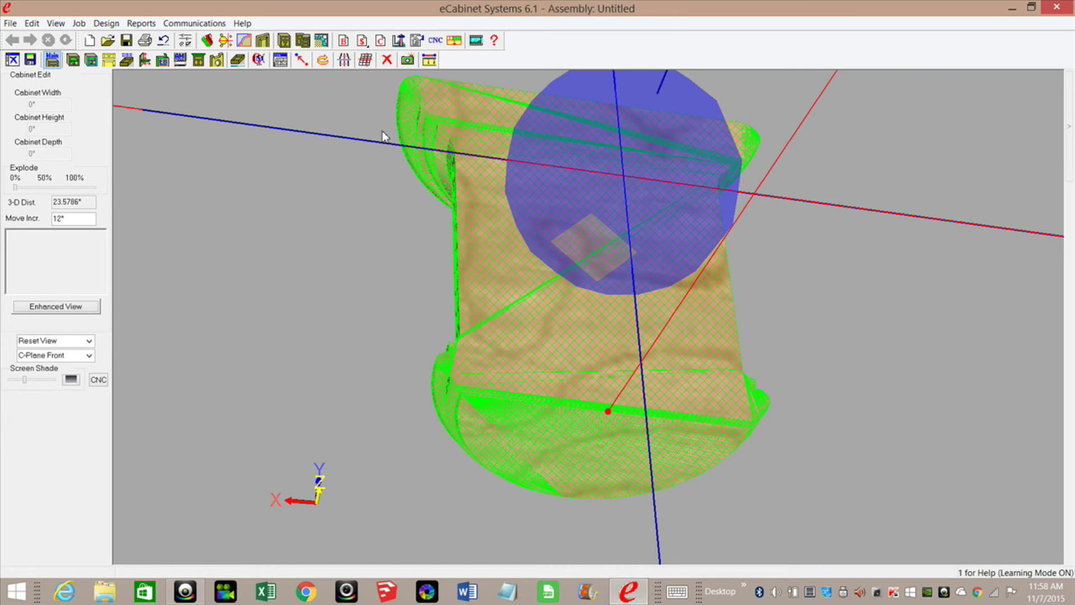
{"action": "left_click", "coordinate": [303, 61]}
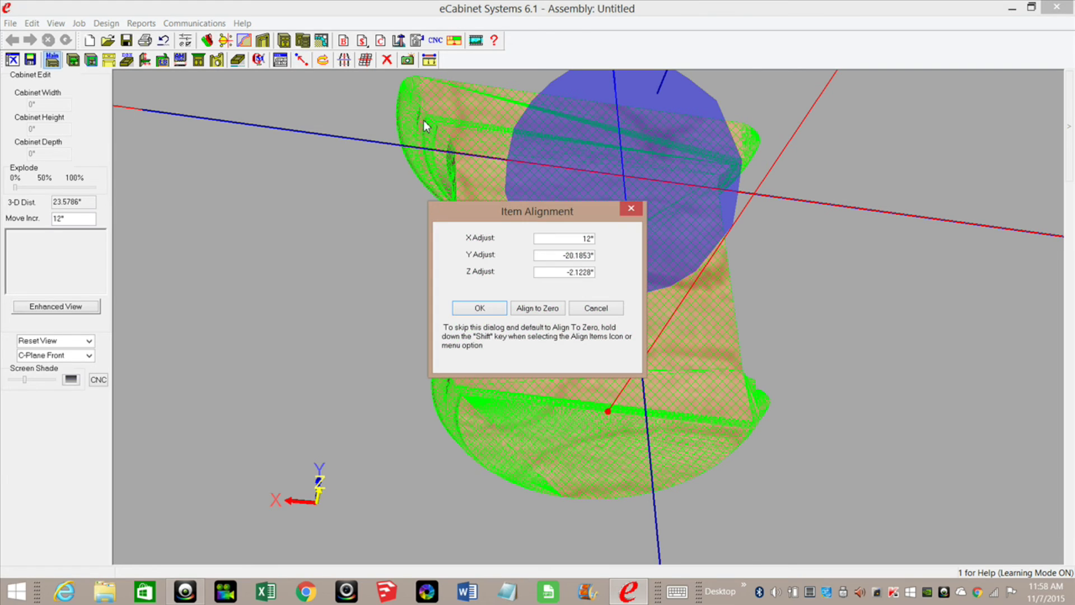
{"action": "left_click", "coordinate": [538, 309]}
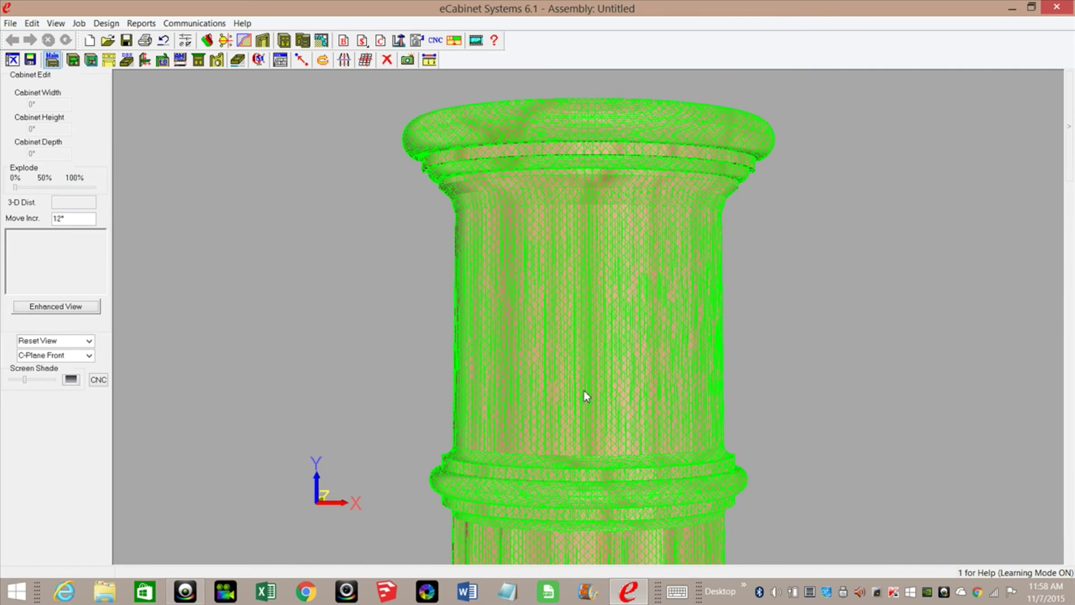
{"action": "right_click_drag", "start_coordinate": [633, 478], "coordinate": [550, 253]}
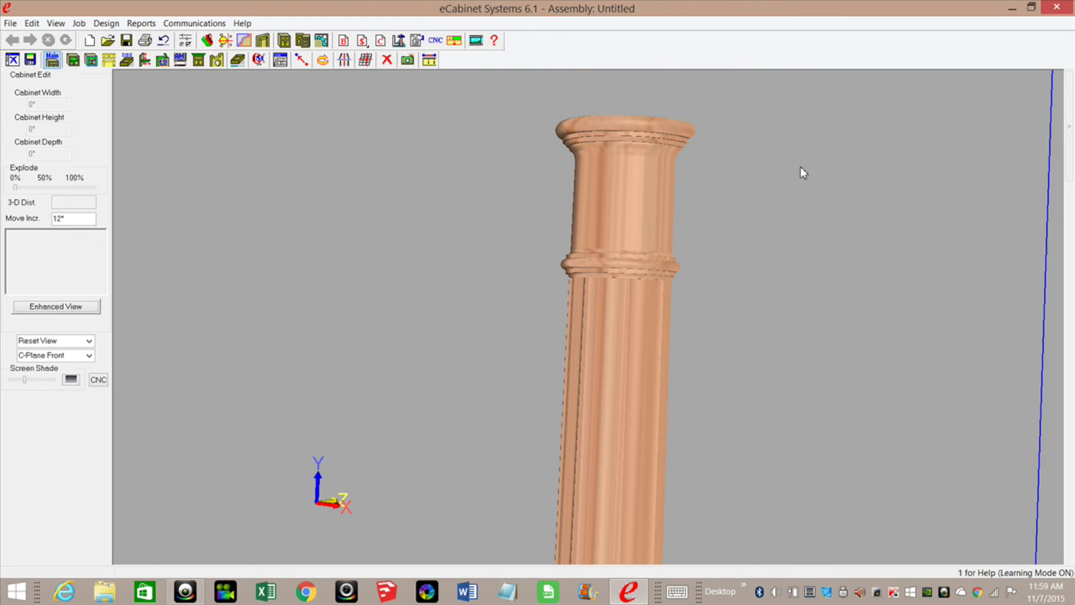
Create a display cube 4.75" wide, 2 7/16" high and 1 21/32" deep and place it beside the column
{"action": "mouse_move", "coordinate": [1072, 125]}
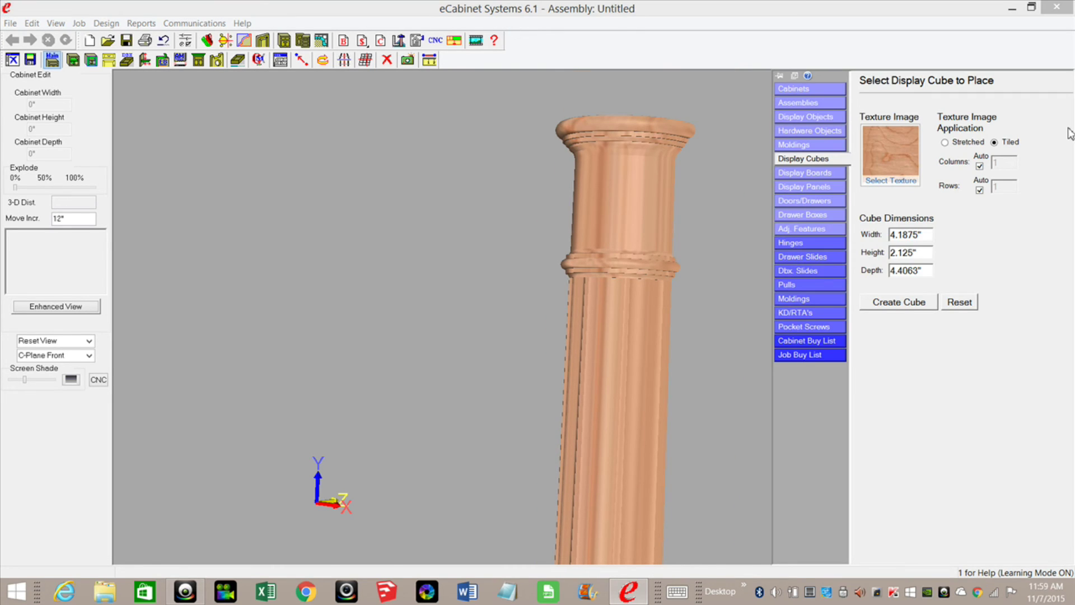
{"action": "left_click", "coordinate": [931, 237]}
{"action": "type", "text": "4.75"}
{"action": "key", "text": "Tab"}
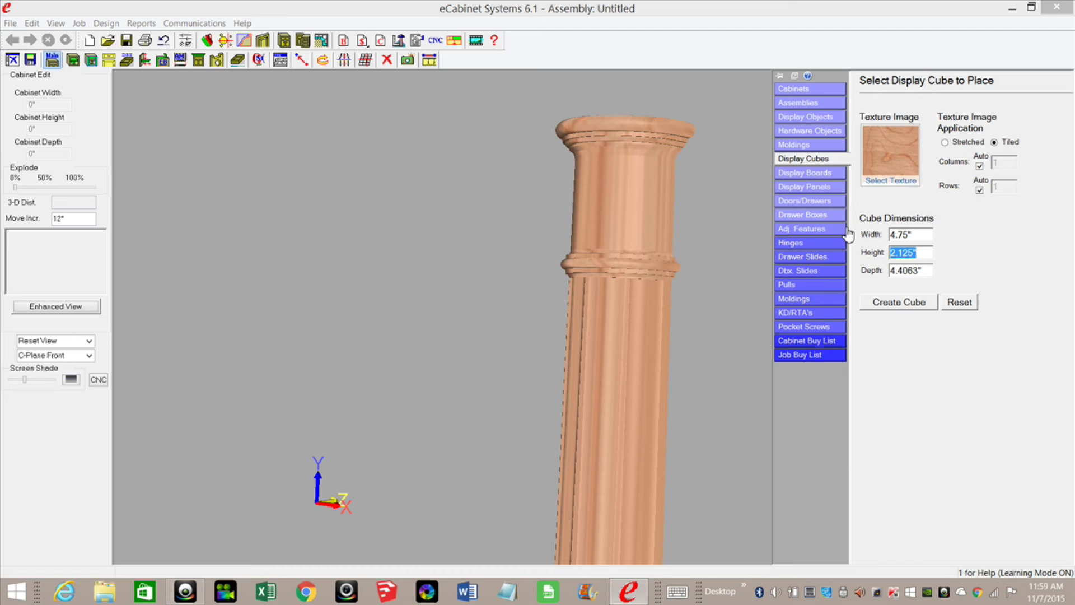
{"action": "type", "text": "2.4375"}
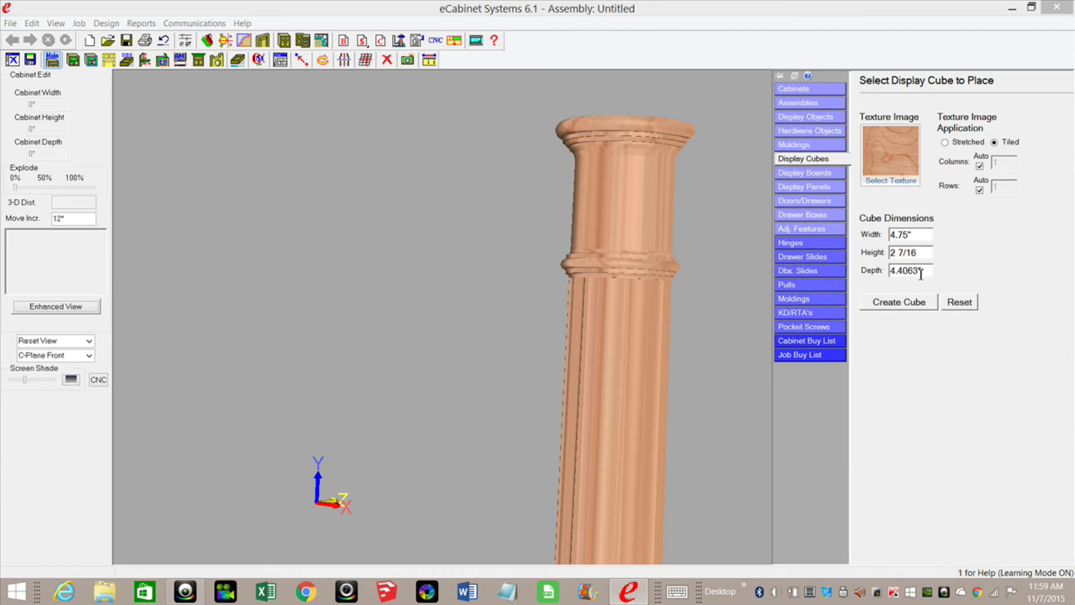
{"action": "left_click_drag", "start_coordinate": [918, 270], "coordinate": [922, 271]}
{"action": "double_click", "coordinate": [922, 270]}
{"action": "type", "text": "1 21/32"}
{"action": "left_click", "coordinate": [896, 303]}
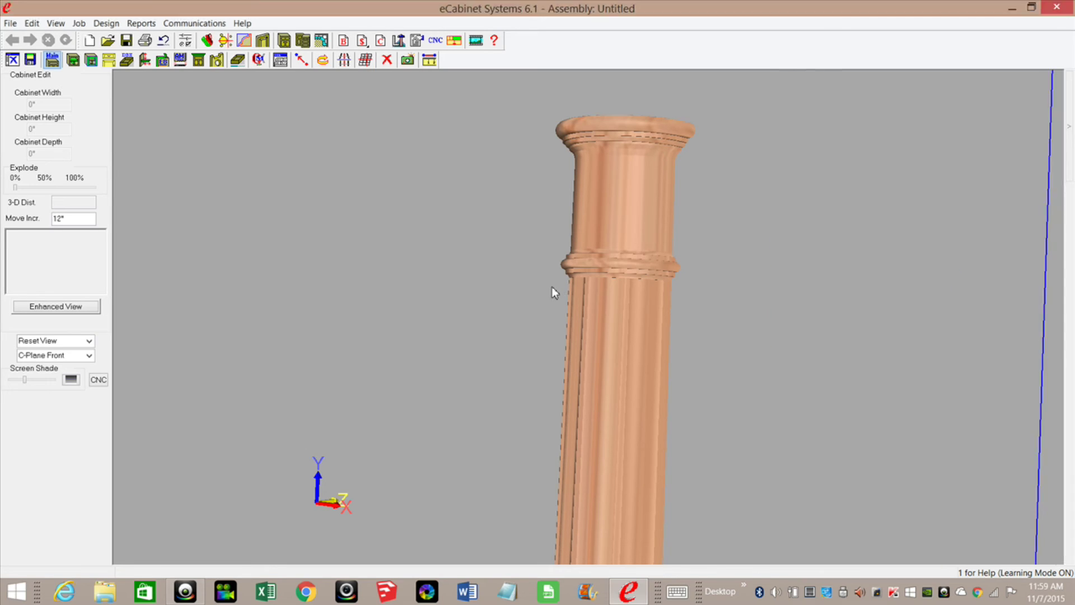
{"action": "left_click", "coordinate": [662, 506]}
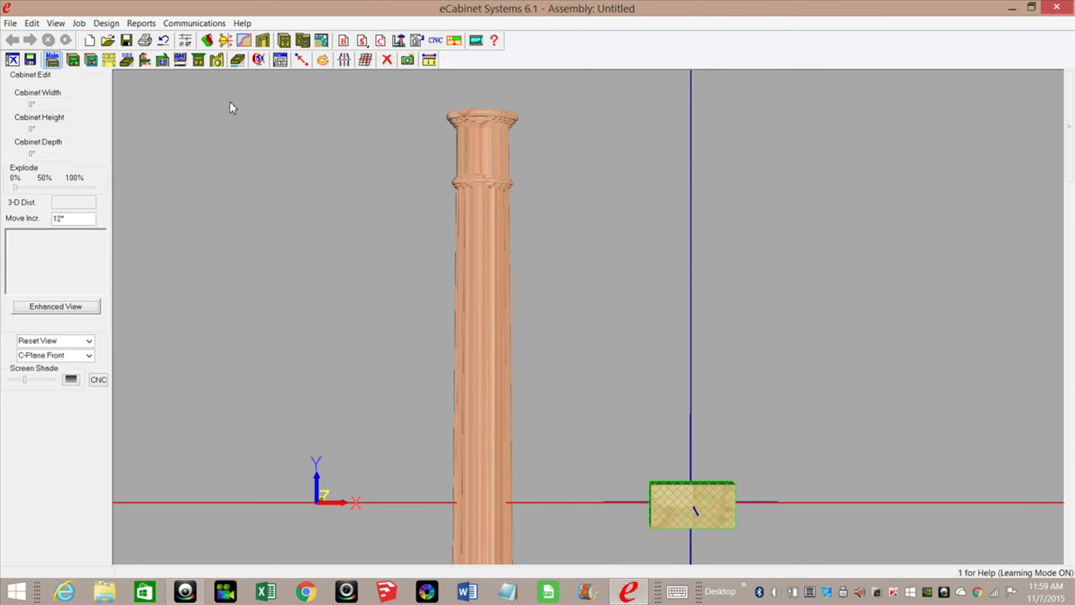
Open the new cube for contour editing and create its edge lines
{"action": "left_click", "coordinate": [237, 60]}
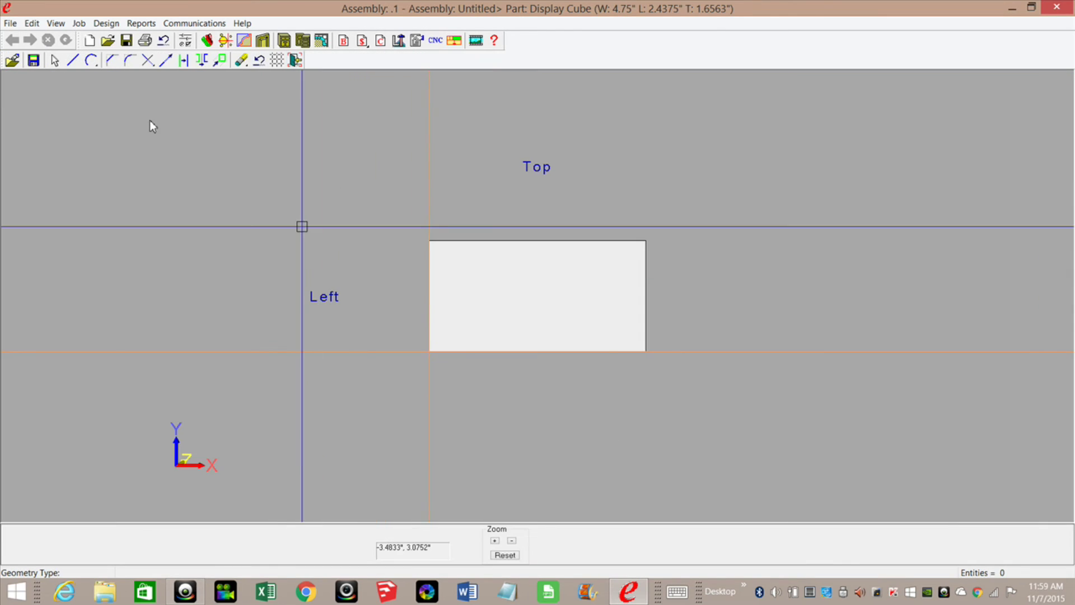
{"action": "right_click", "coordinate": [202, 173]}
{"action": "left_click", "coordinate": [266, 345]}
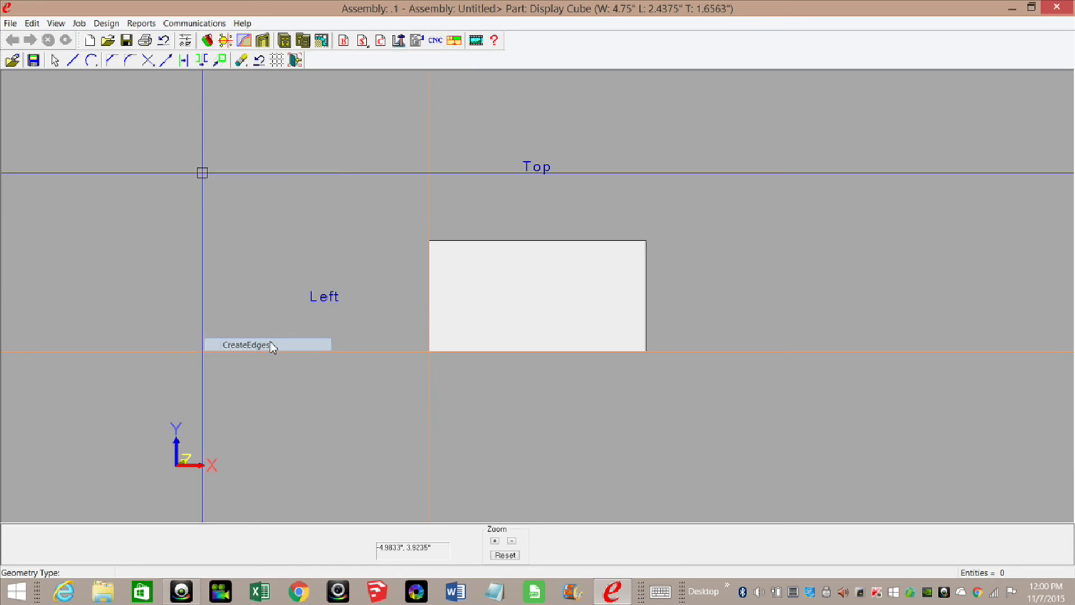
Move the cube's left edge line inward by an offset of 2.375"
{"action": "left_click", "coordinate": [184, 60]}
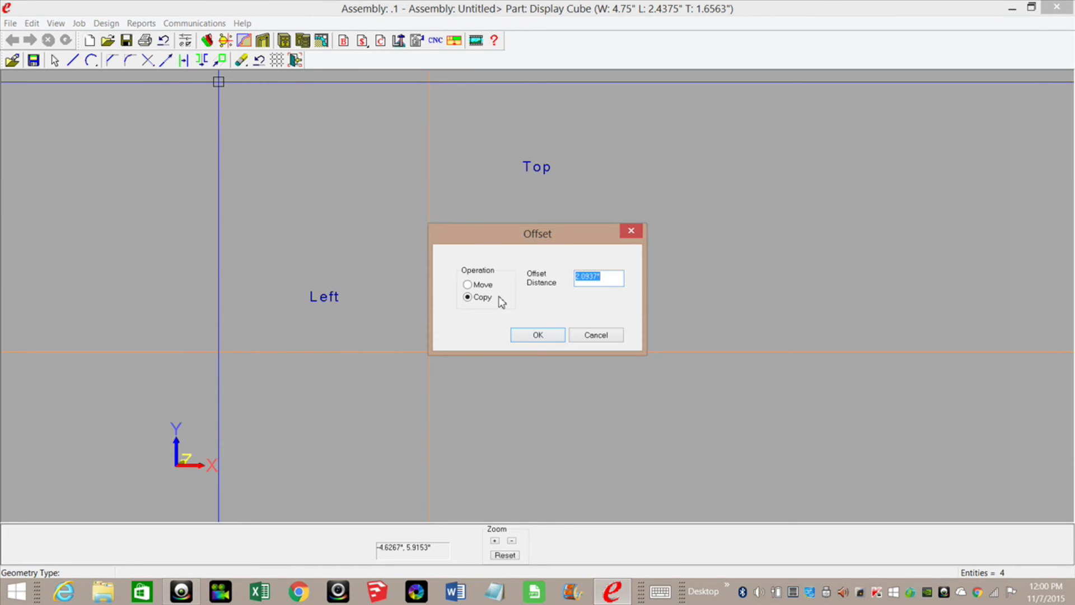
{"action": "left_click", "coordinate": [467, 284]}
{"action": "left_click_drag", "start_coordinate": [465, 234], "coordinate": [579, 252]}
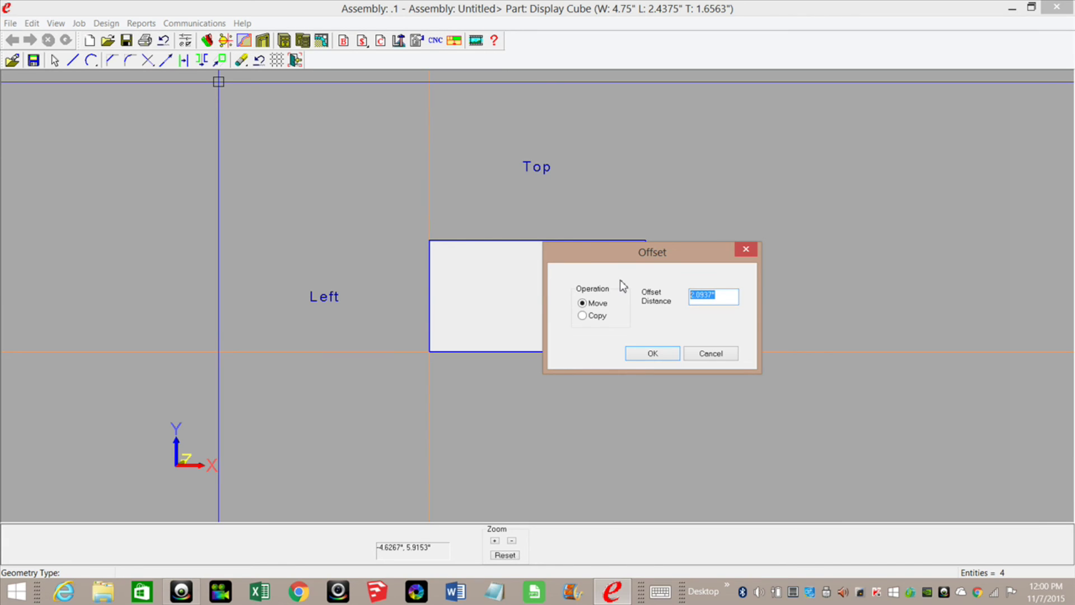
{"action": "key", "text": "Return"}
{"action": "left_click", "coordinate": [494, 300]}
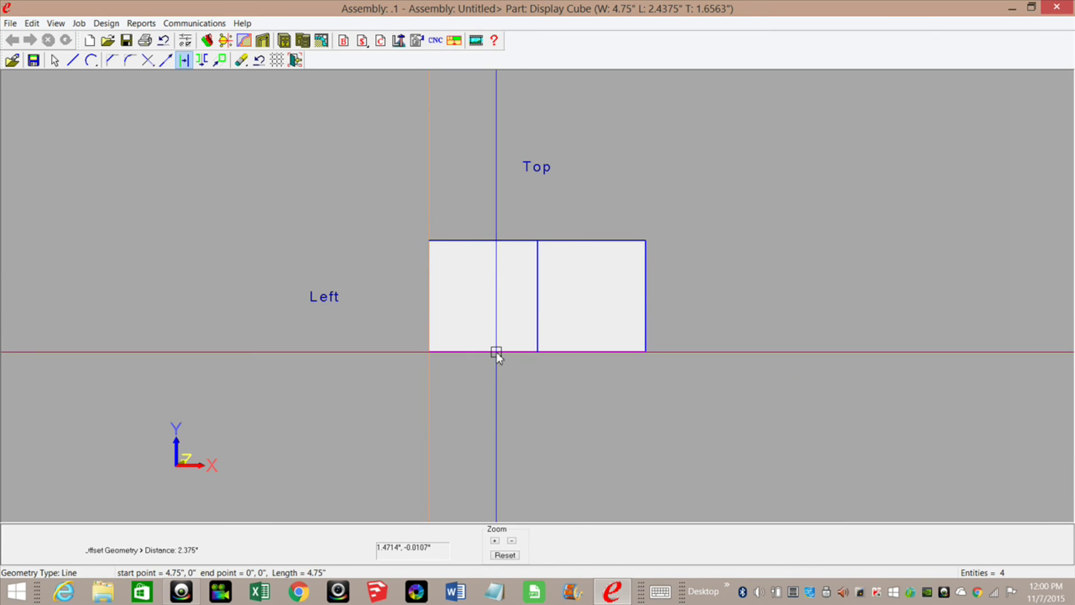
Offset a copy of the bottom edge line upward by 2.375"
{"action": "left_click", "coordinate": [186, 62]}
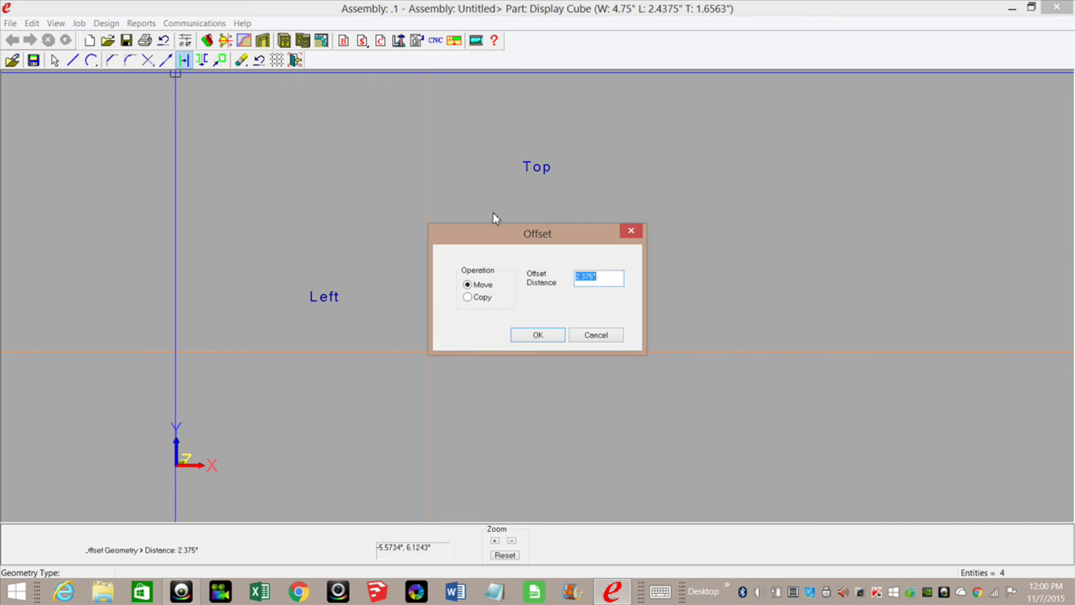
{"action": "left_click_drag", "start_coordinate": [553, 232], "coordinate": [542, 185]}
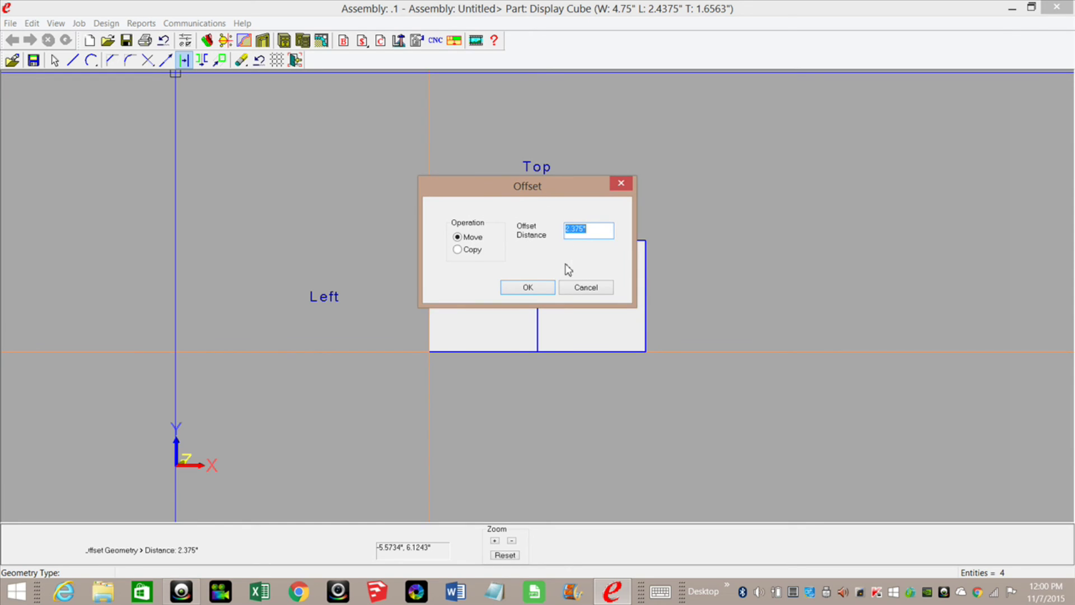
{"action": "left_click", "coordinate": [539, 290]}
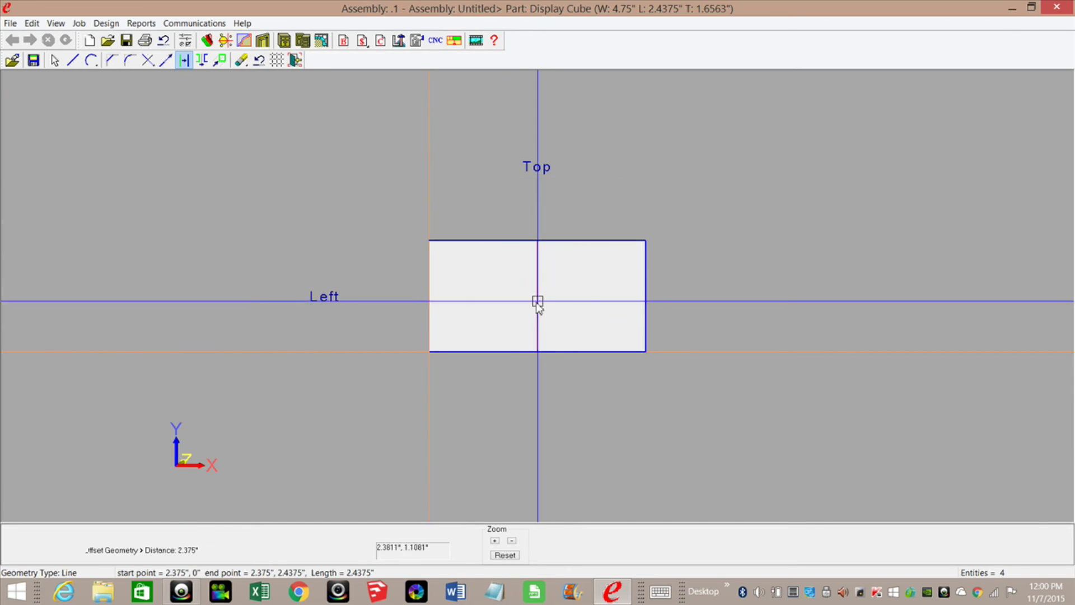
{"action": "left_click", "coordinate": [536, 315]}
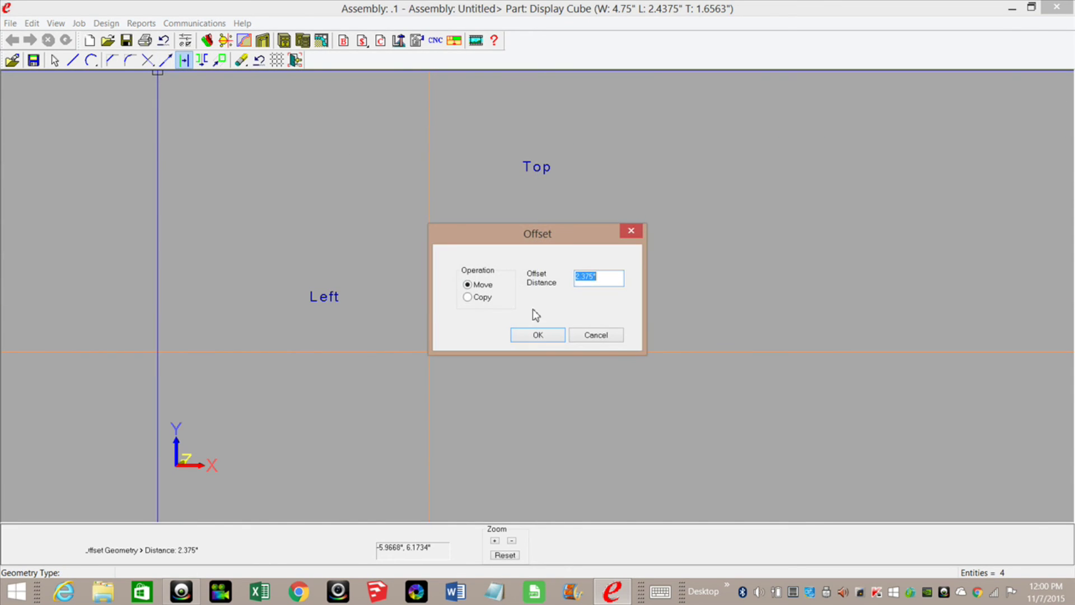
{"action": "left_click", "coordinate": [468, 299]}
{"action": "left_click", "coordinate": [539, 334]}
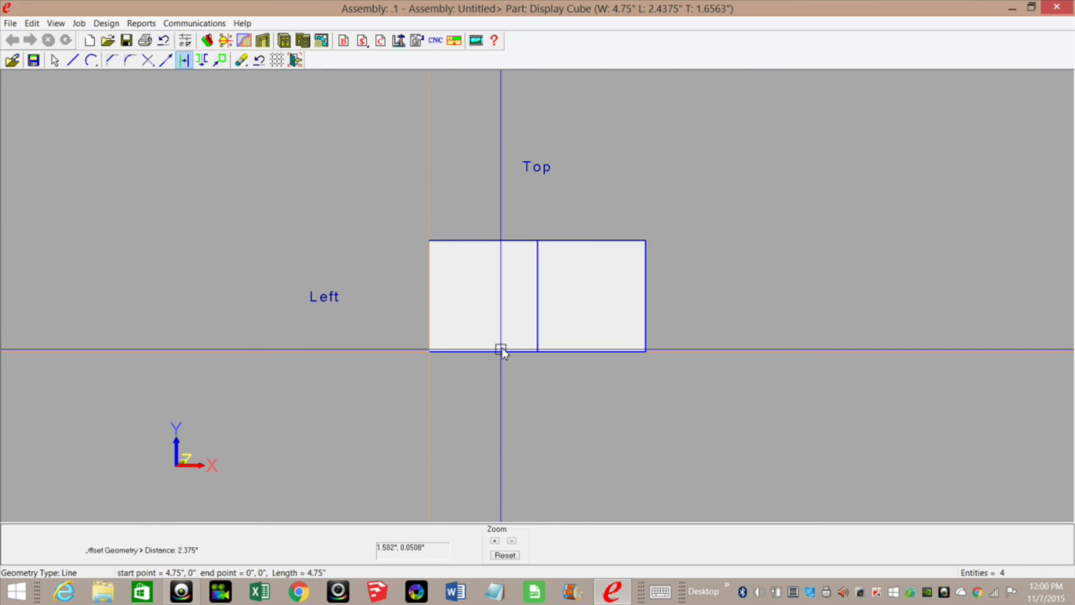
{"action": "left_click", "coordinate": [503, 352]}
{"action": "left_click", "coordinate": [504, 303]}
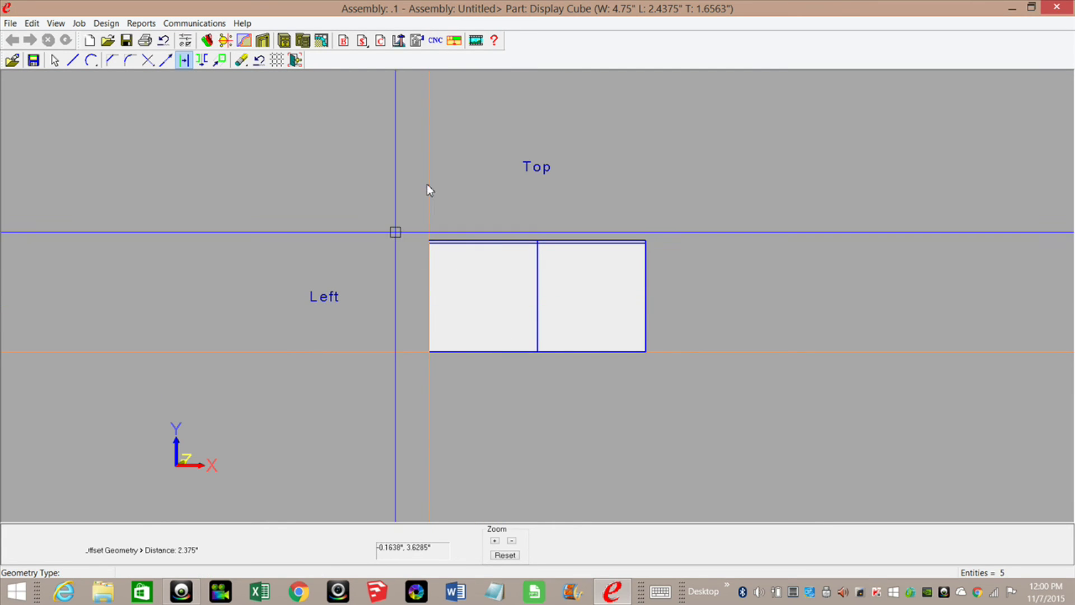
Delete the original top edge line and the right edge line of the contour
{"action": "left_click", "coordinate": [243, 61]}
{"action": "left_click", "coordinate": [264, 104]}
{"action": "scroll", "coordinate": [586, 254], "scroll_direction": "up", "scroll_amount": 3}
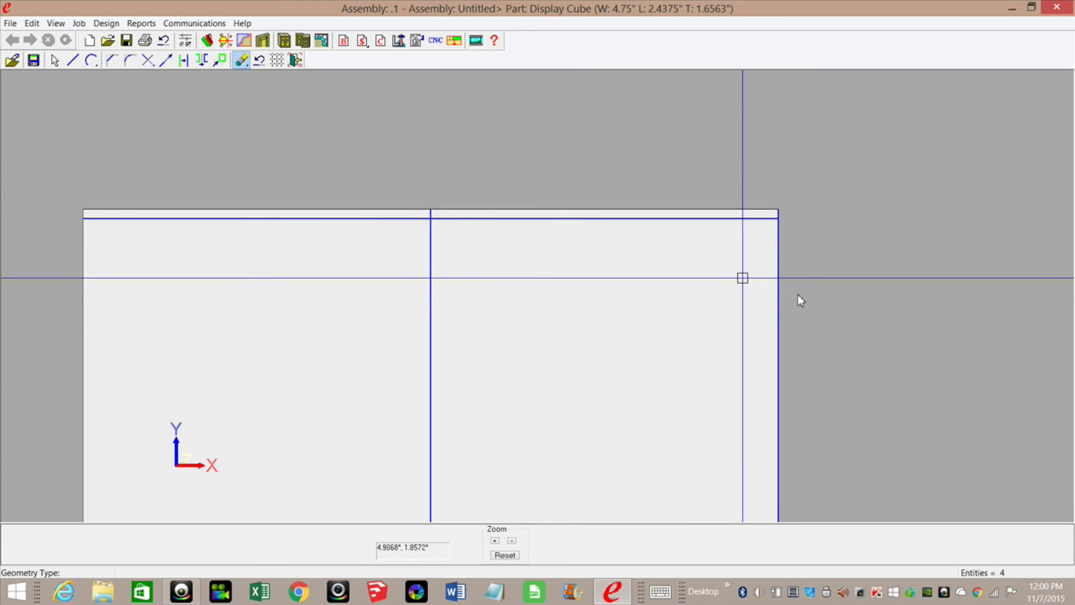
{"action": "left_click", "coordinate": [778, 302]}
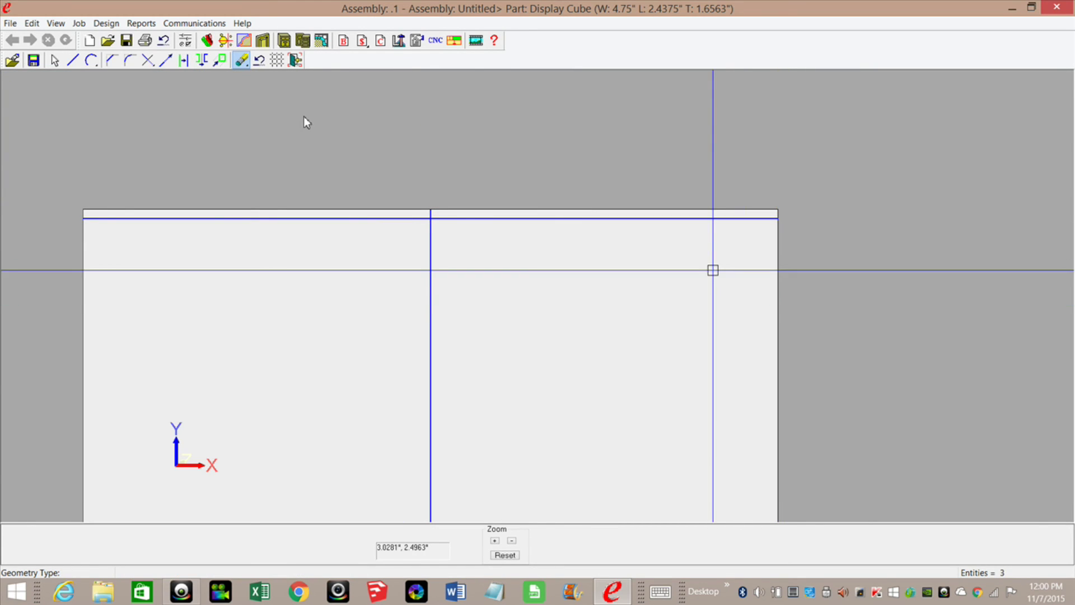
Trim the vertical centre line's upper end to the horizontal offset line
{"action": "left_click", "coordinate": [148, 60]}
{"action": "left_click", "coordinate": [133, 77]}
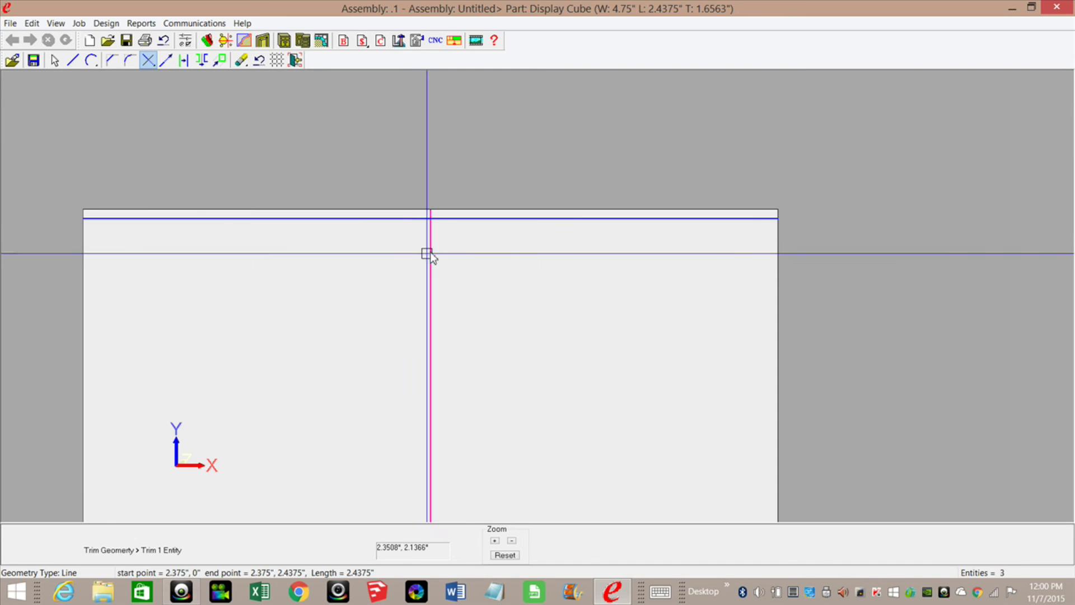
{"action": "left_click", "coordinate": [431, 251]}
{"action": "left_click", "coordinate": [412, 219]}
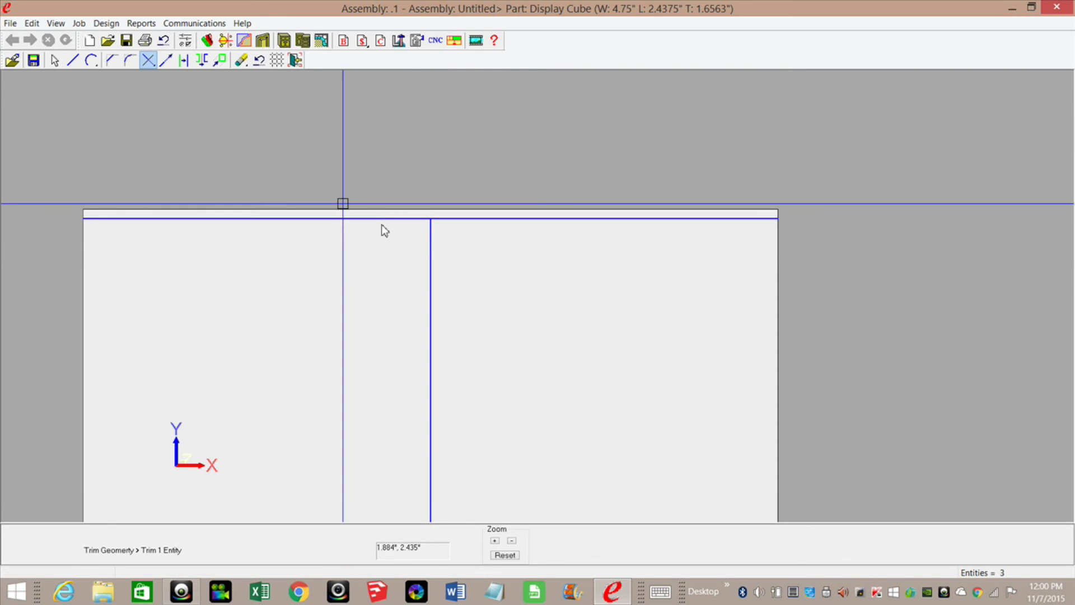
Delete the horizontal offset line and draw an arc between the bottom corners through the vertical line's upper end
{"action": "left_click", "coordinate": [241, 60]}
{"action": "left_click", "coordinate": [240, 78]}
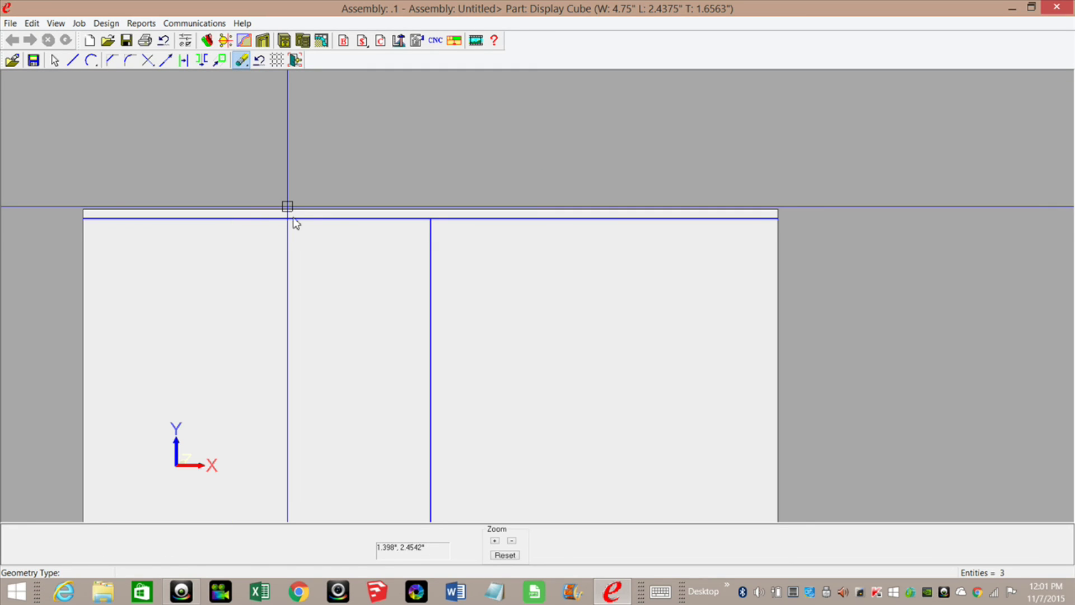
{"action": "left_click", "coordinate": [314, 218]}
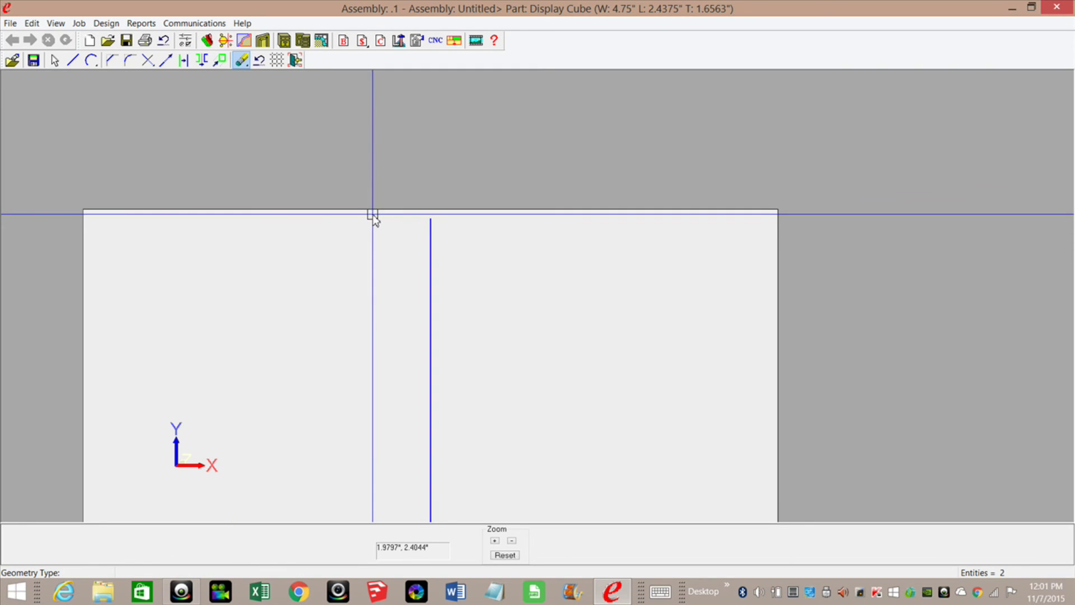
{"action": "key", "text": "ctrl+z"}
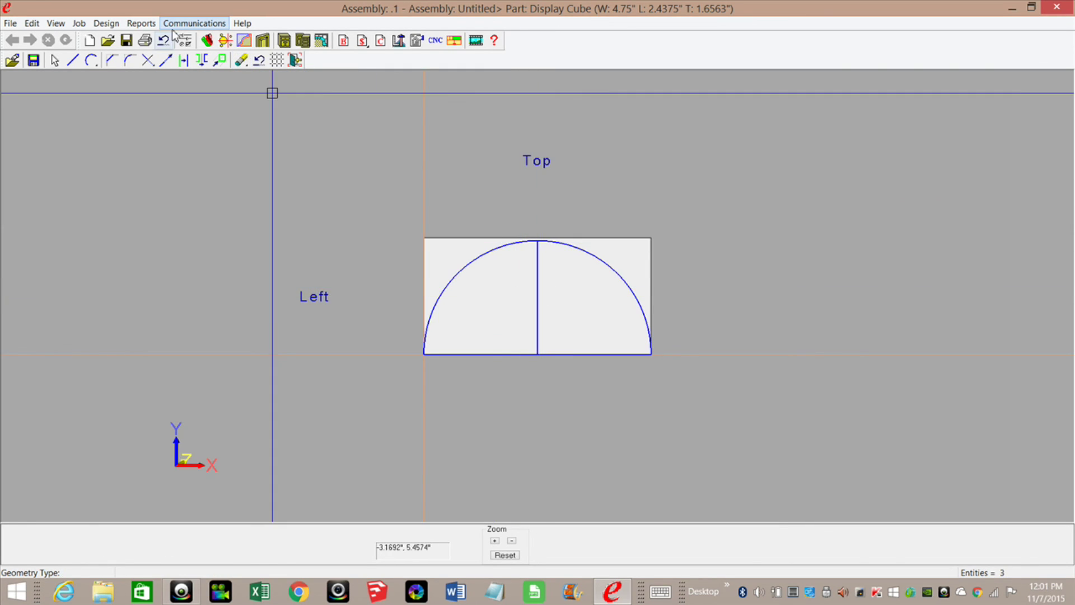
Delete the vertical centre line inside the arc
{"action": "left_click", "coordinate": [242, 62]}
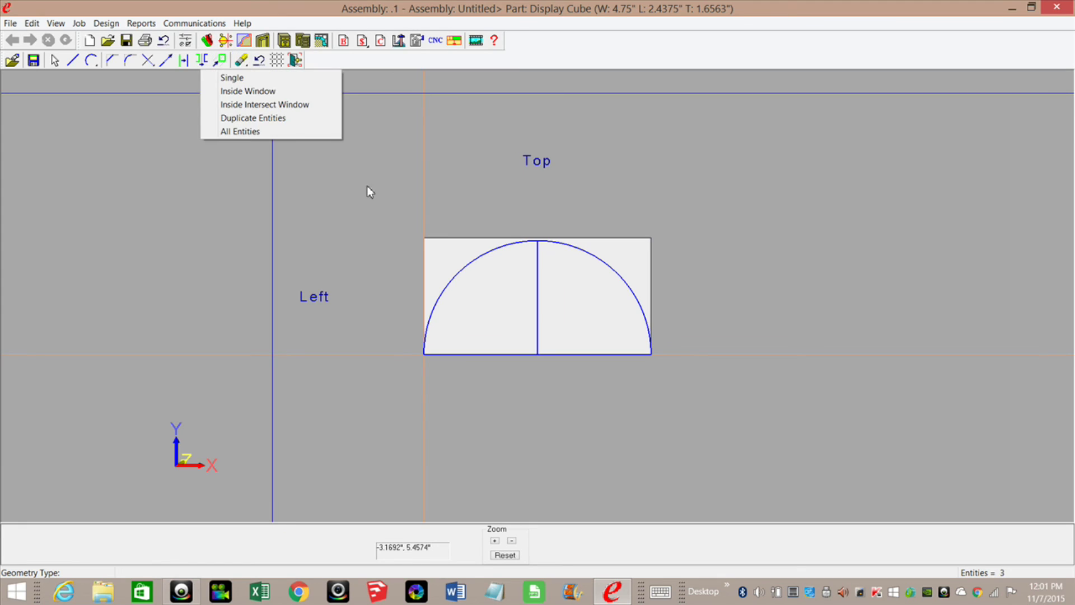
{"action": "left_click", "coordinate": [236, 77]}
{"action": "left_click", "coordinate": [491, 250]}
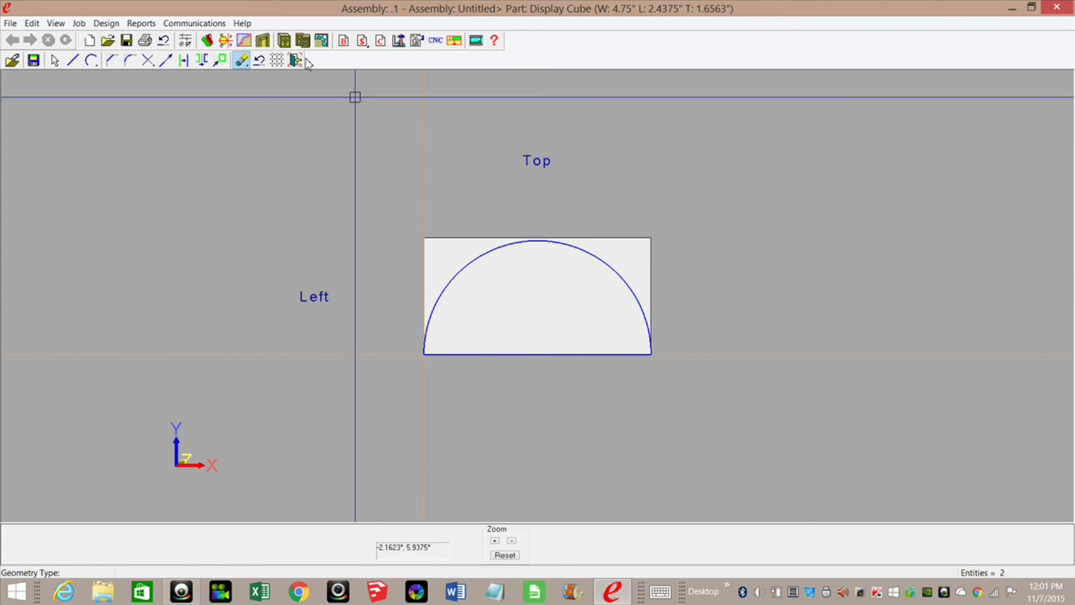
Create the half-round part from the closed arc contour, keeping the geometry used for the operation
{"action": "left_click", "coordinate": [296, 60]}
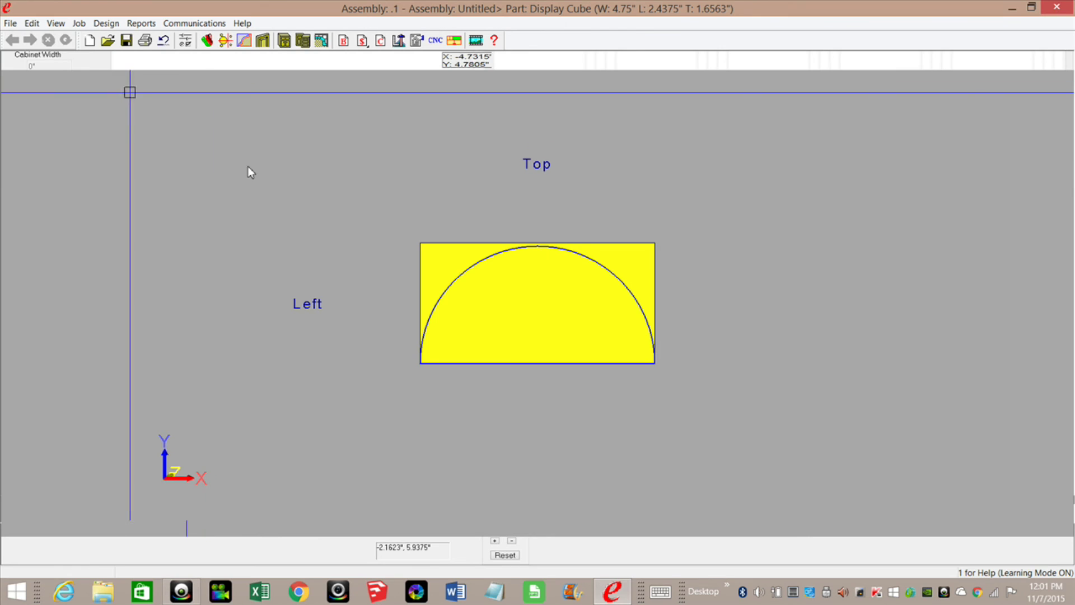
{"action": "right_click", "coordinate": [267, 187]}
{"action": "left_click", "coordinate": [313, 332]}
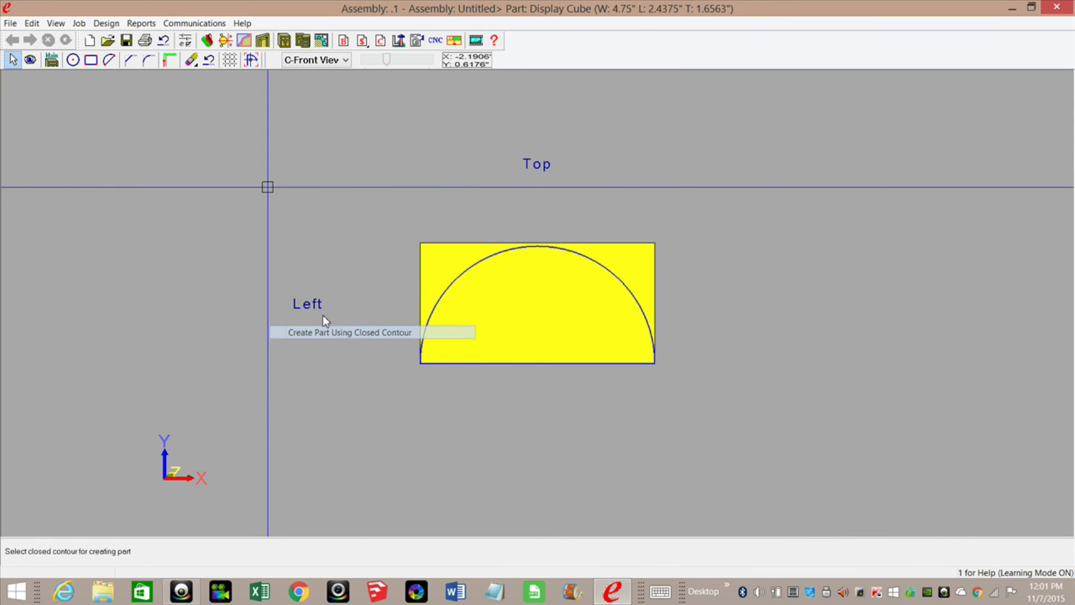
{"action": "left_click", "coordinate": [467, 271]}
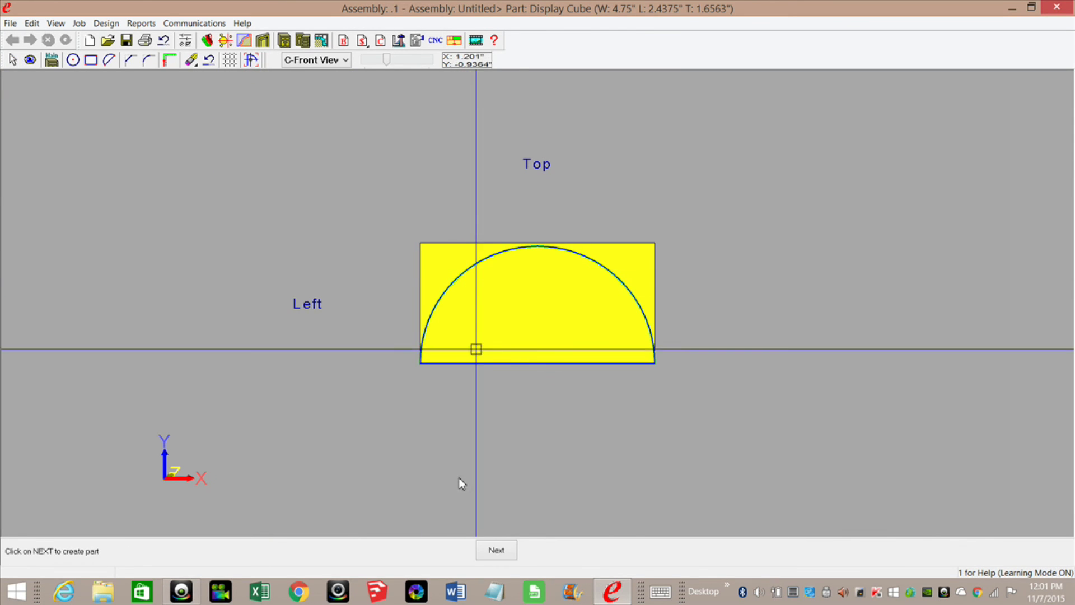
{"action": "left_click", "coordinate": [509, 550]}
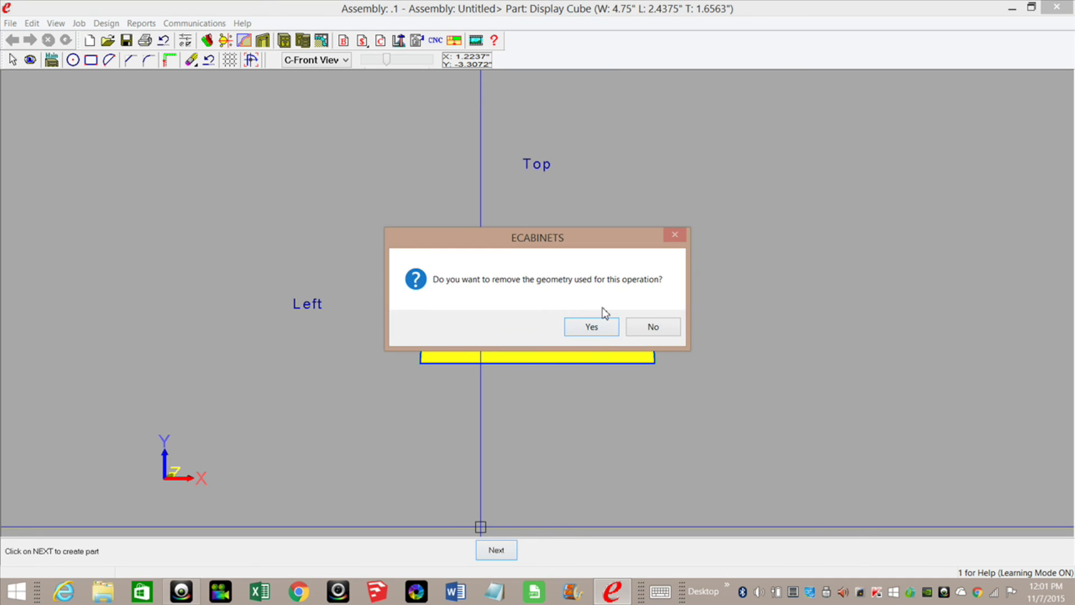
{"action": "left_click", "coordinate": [652, 329]}
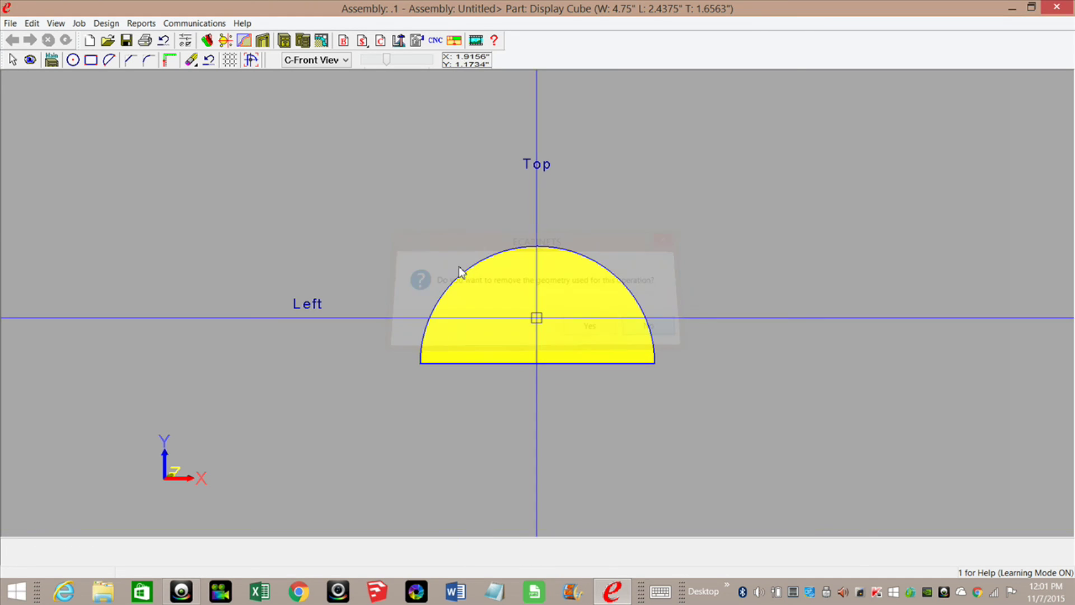
Extend both ends of the arc by 0.0625" and delete the straight bottom line of the contour
{"action": "left_click", "coordinate": [251, 60]}
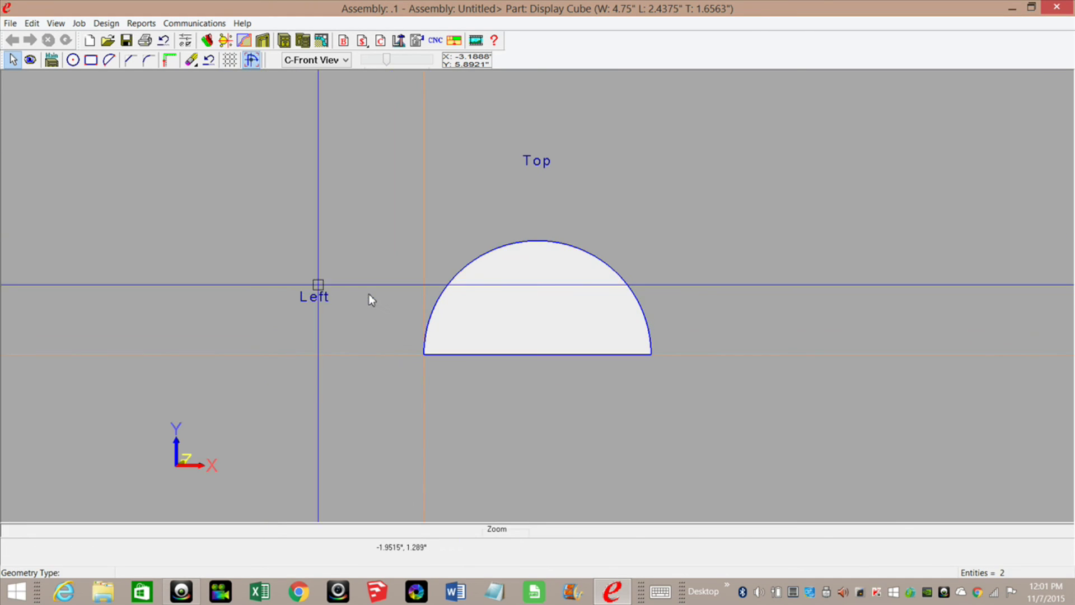
{"action": "left_click", "coordinate": [166, 60]}
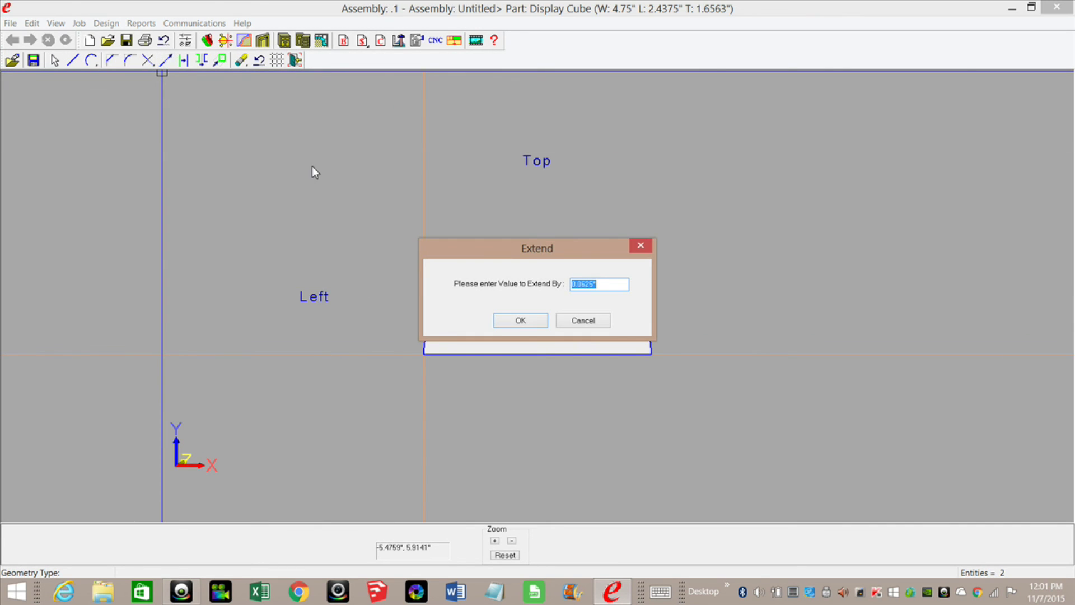
{"action": "left_click", "coordinate": [520, 320]}
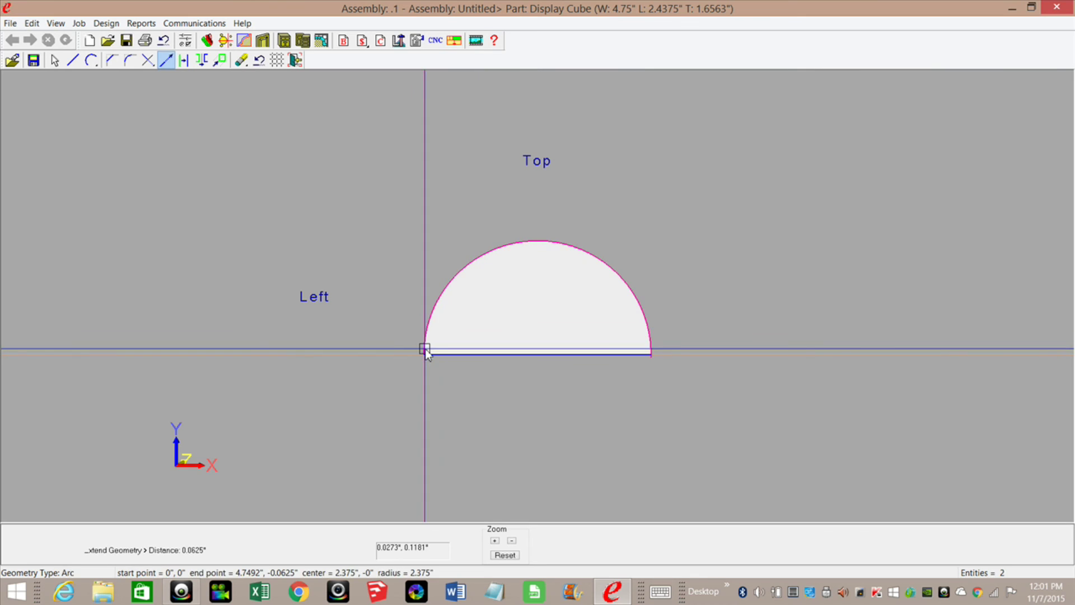
{"action": "left_click", "coordinate": [213, 61]}
{"action": "left_click", "coordinate": [237, 79]}
{"action": "left_click", "coordinate": [475, 348]}
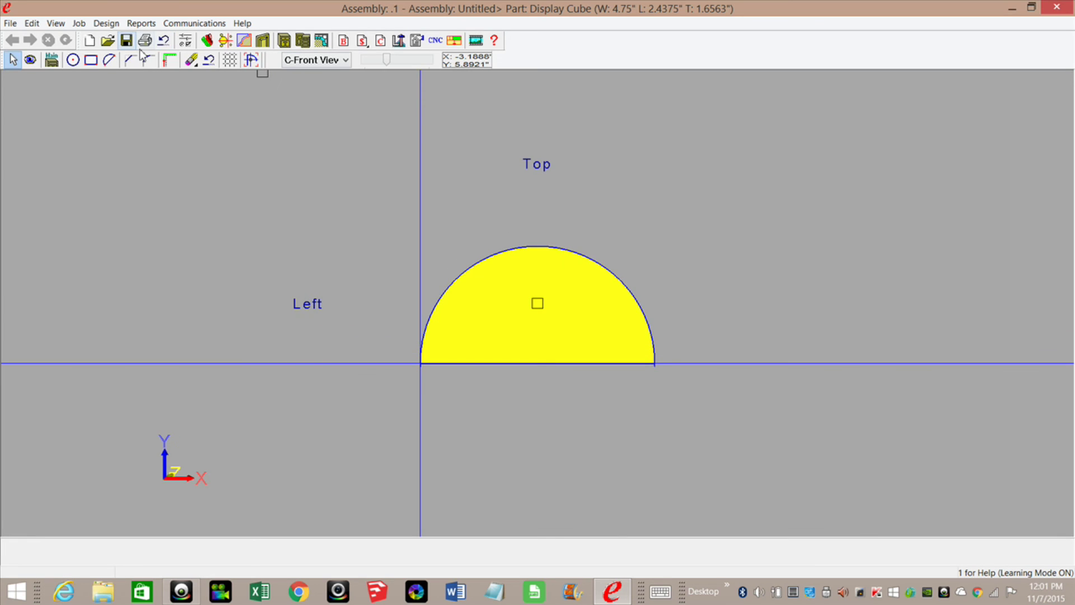
Cut the half-round edge along the single arc path with the DoricBaseCutter.tol profile tool, using no radius compensation
{"action": "left_click", "coordinate": [170, 59]}
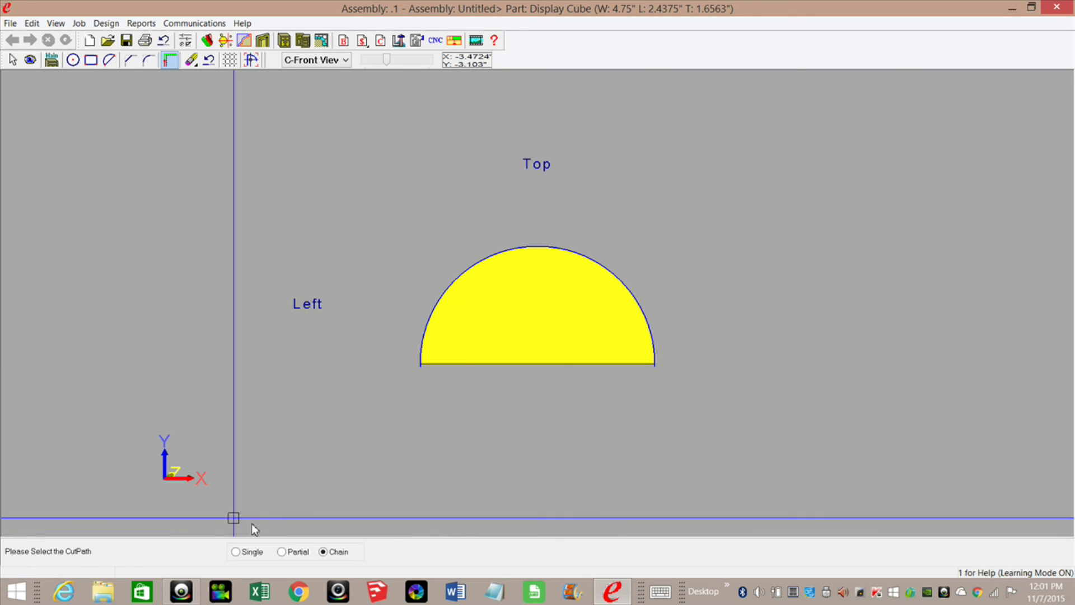
{"action": "left_click", "coordinate": [236, 551]}
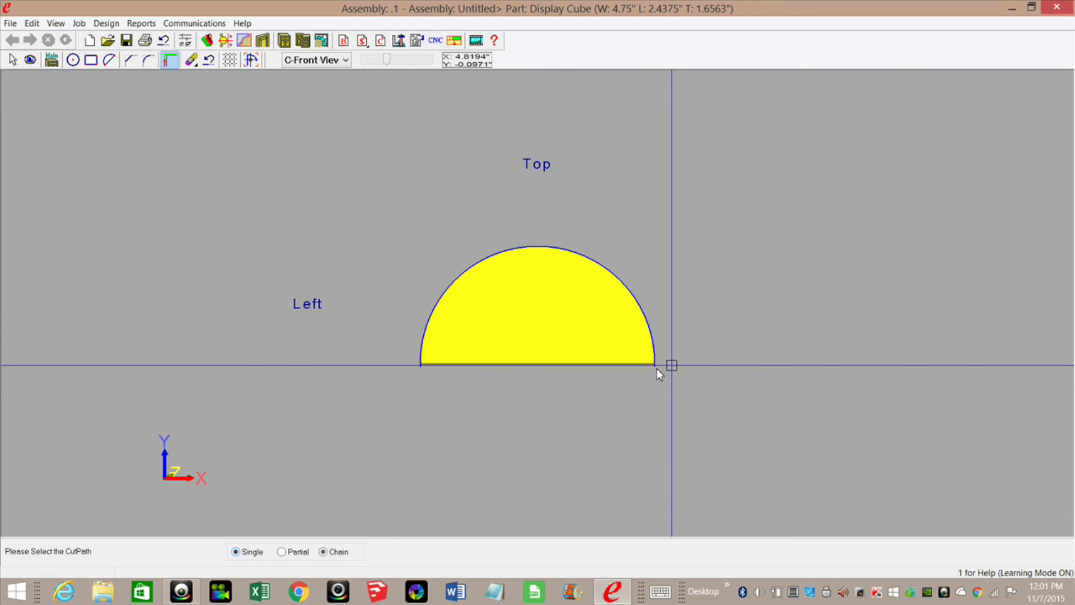
{"action": "left_click", "coordinate": [654, 366]}
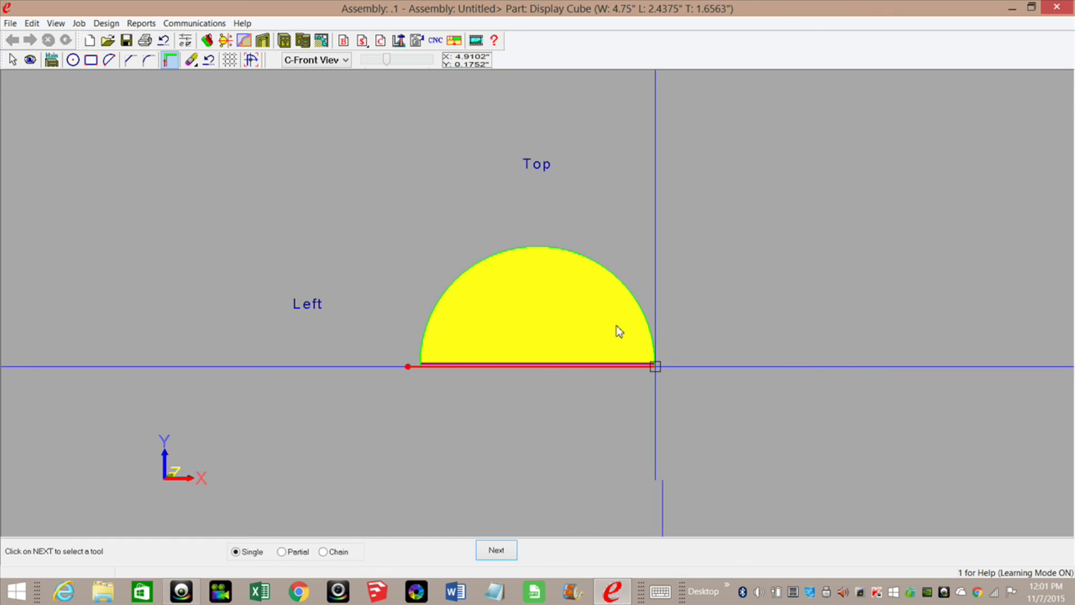
{"action": "left_click", "coordinate": [502, 549]}
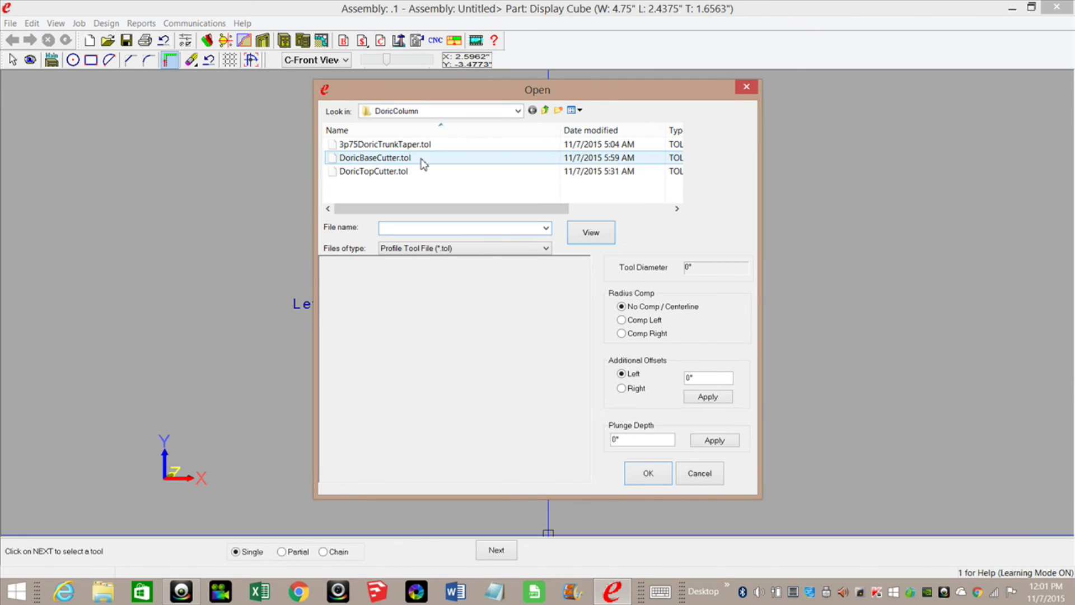
{"action": "left_click", "coordinate": [346, 157]}
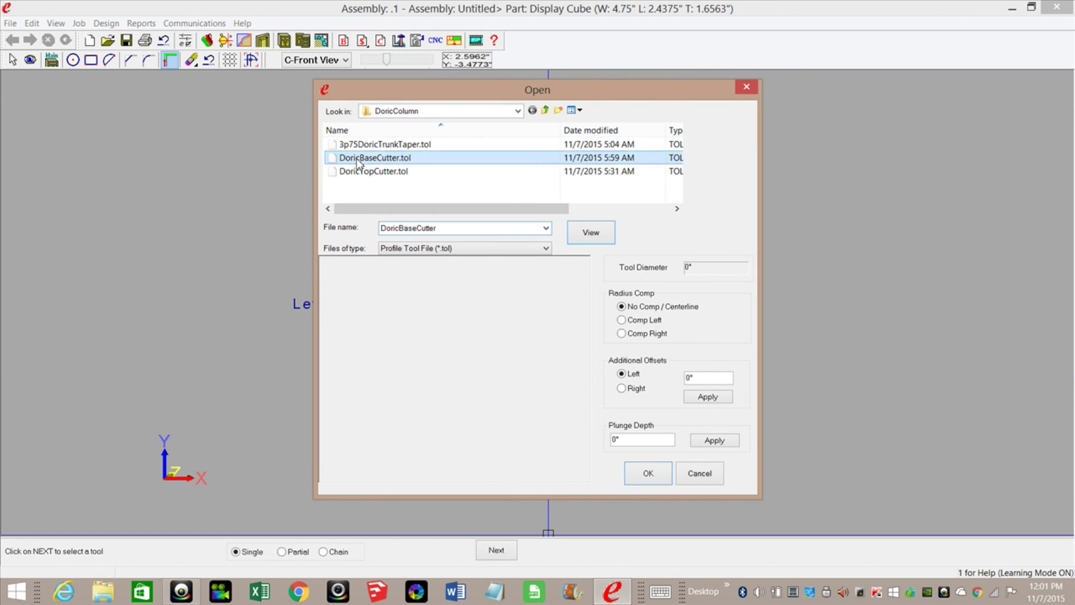
{"action": "left_click", "coordinate": [592, 233]}
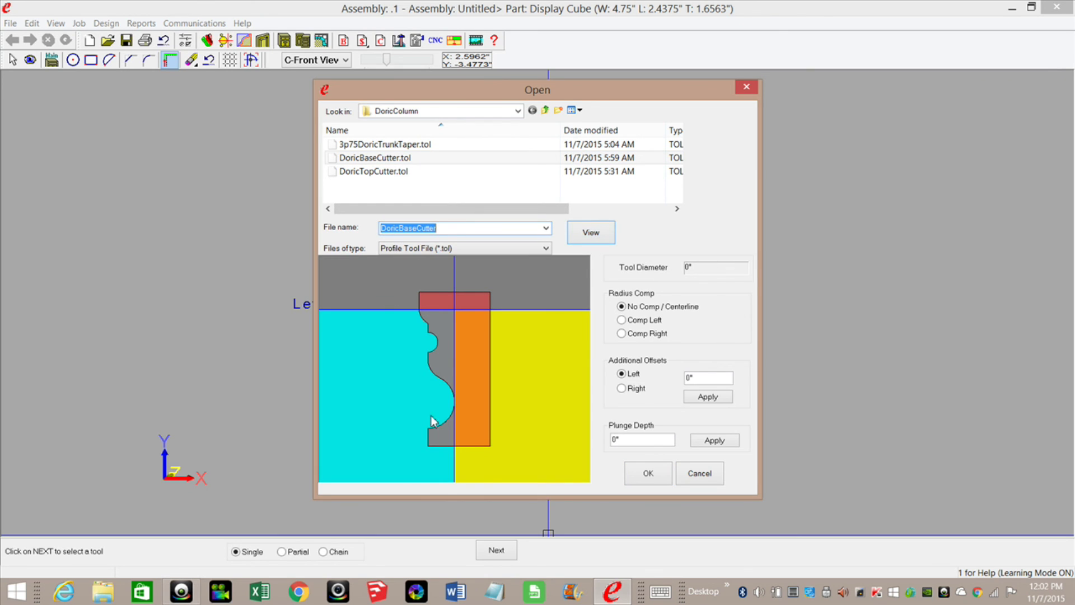
{"action": "left_click", "coordinate": [650, 475]}
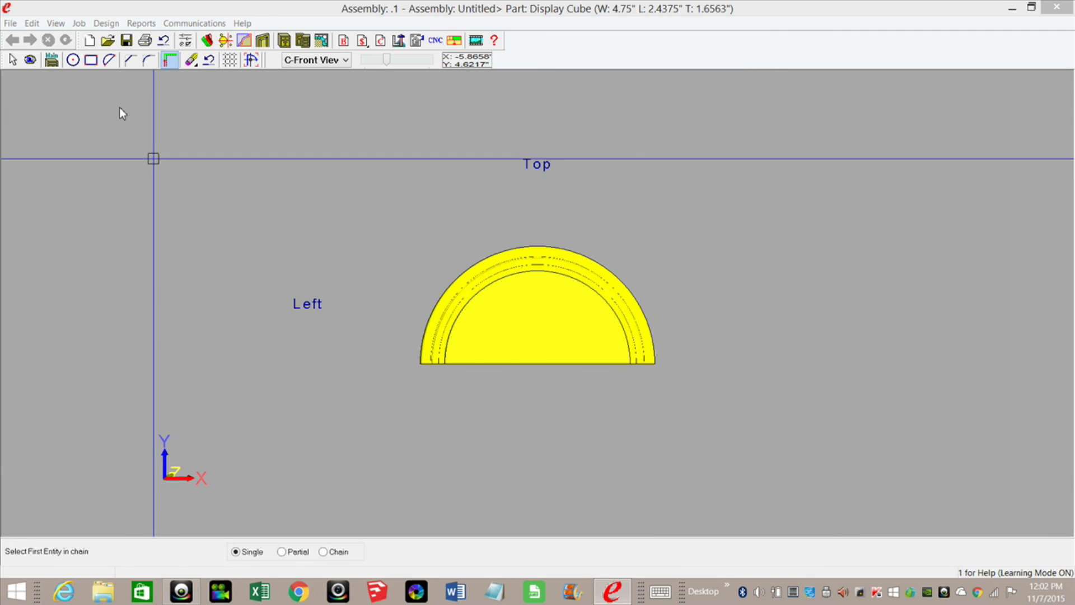
Preview the profiled base section in 3D and return to the assembly, keeping the changes to the part
{"action": "left_click", "coordinate": [30, 60]}
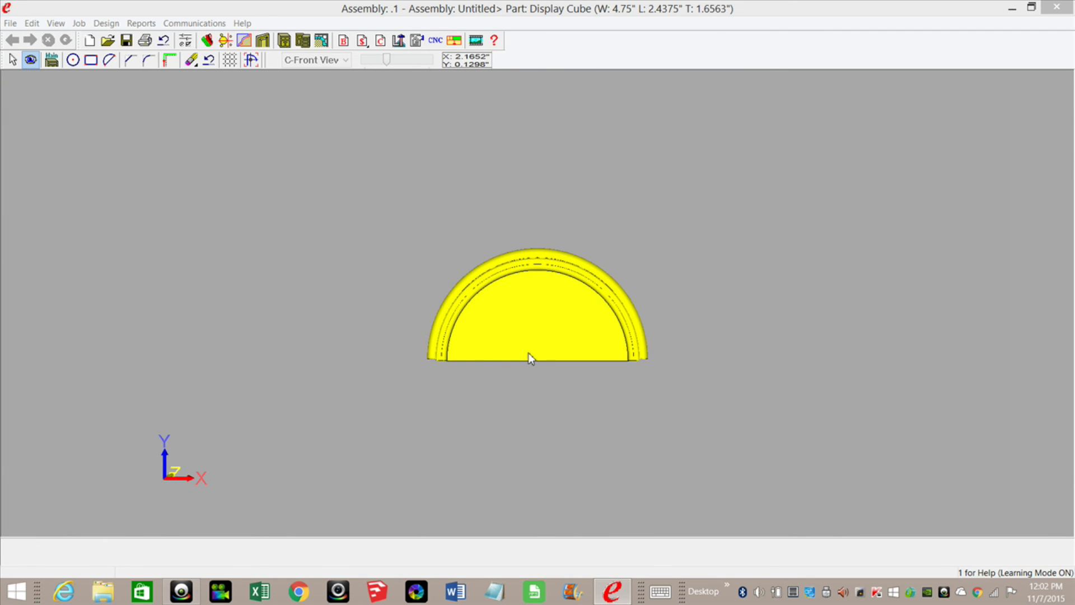
{"action": "left_click_drag", "start_coordinate": [519, 353], "coordinate": [30, 60]}
{"action": "left_click", "coordinate": [52, 60]}
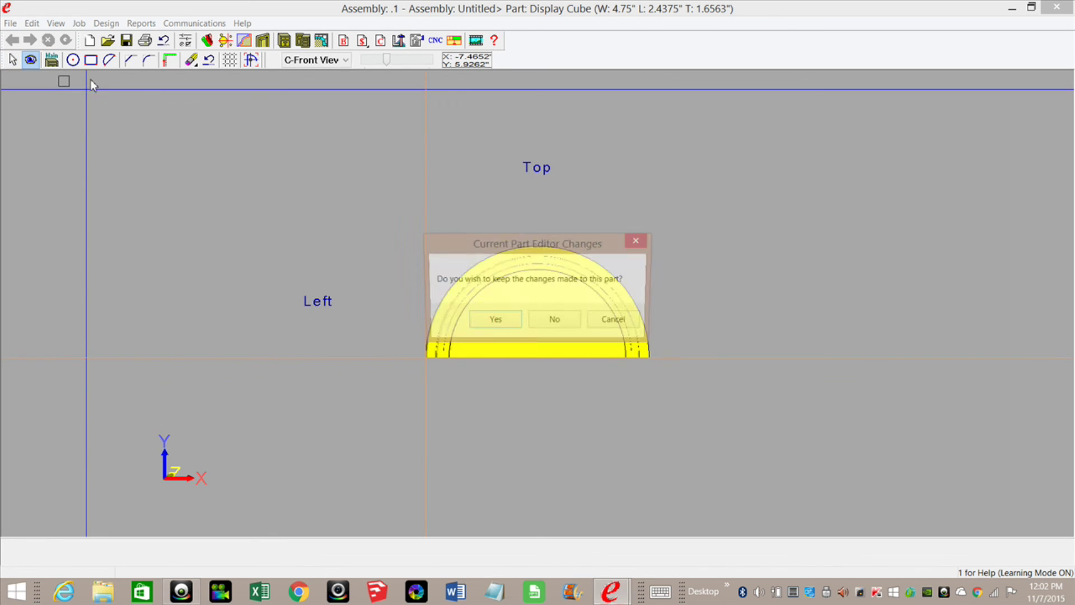
{"action": "key", "text": "Return"}
Rotate the base section 270° about X and 180° about Y
{"action": "middle_click_drag", "start_coordinate": [656, 455], "coordinate": [625, 309]}
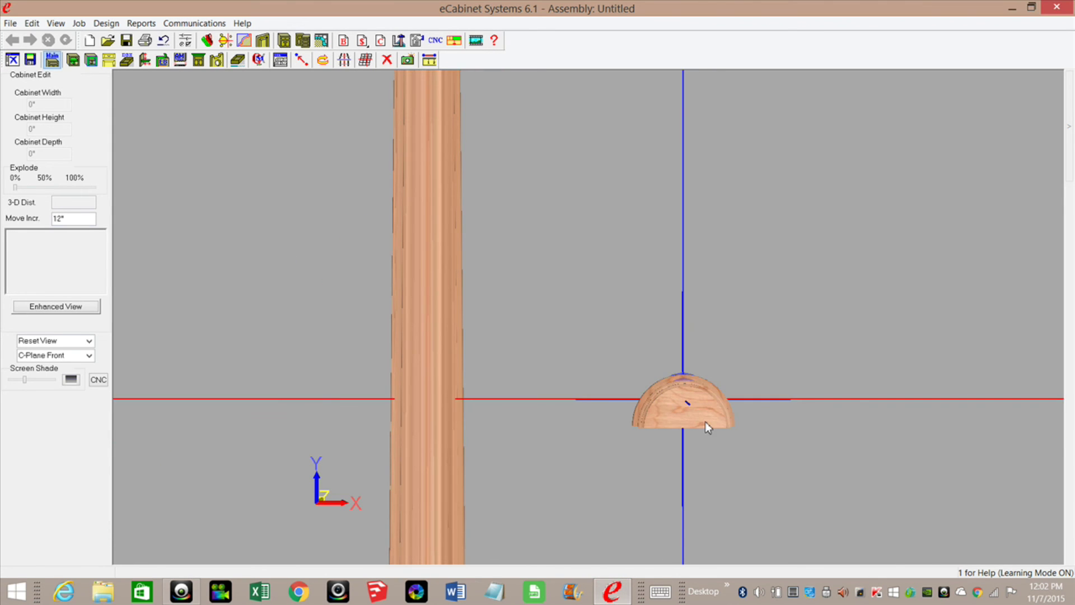
{"action": "left_click", "coordinate": [670, 415]}
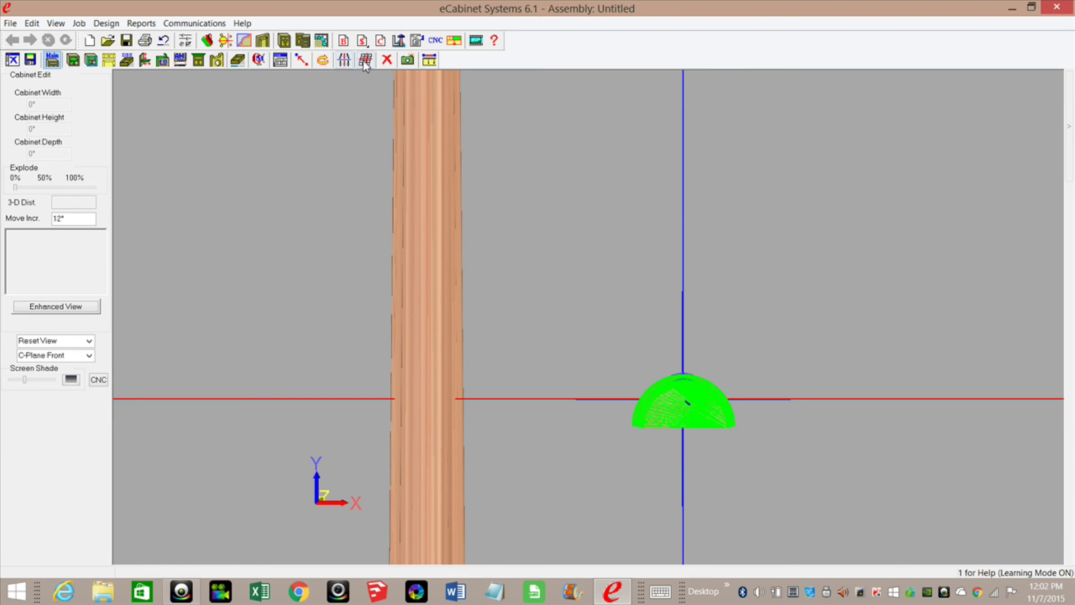
{"action": "left_click", "coordinate": [323, 60]}
{"action": "left_click_drag", "start_coordinate": [663, 271], "coordinate": [560, 250]}
{"action": "type", "text": "27"}
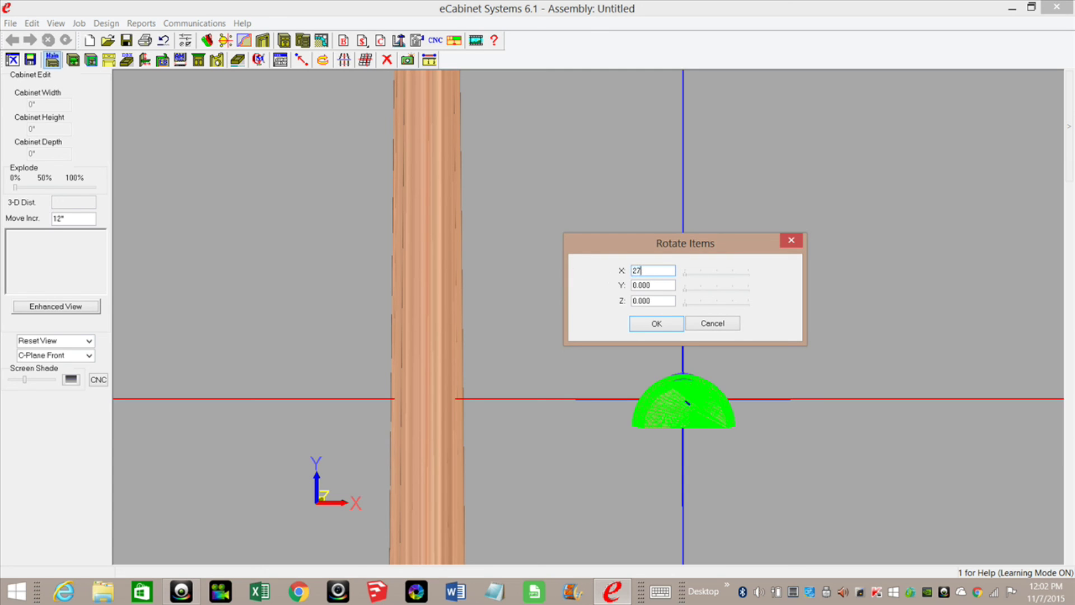
{"action": "type", "text": "0"}
{"action": "key", "text": "Tab"}
{"action": "type", "text": "18"}
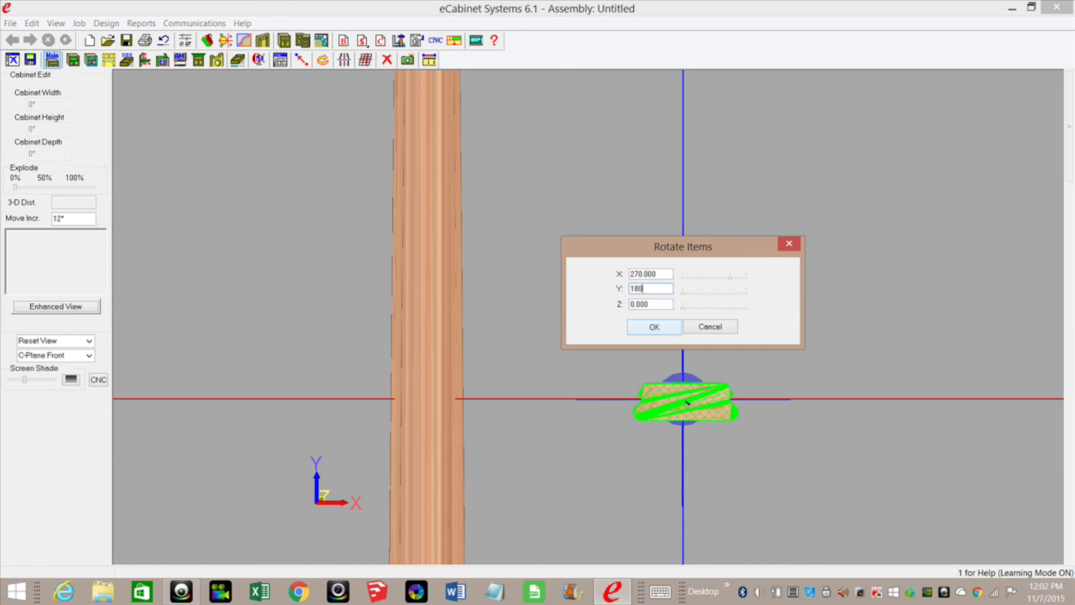
{"action": "type", "text": "0"}
{"action": "key", "text": "Return"}
Move the base section so the midpoint of its upper back edge meets the midpoint of the shaft's bottom back edge
{"action": "right_click_drag", "start_coordinate": [631, 474], "coordinate": [568, 354]}
{"action": "left_click", "coordinate": [301, 60]}
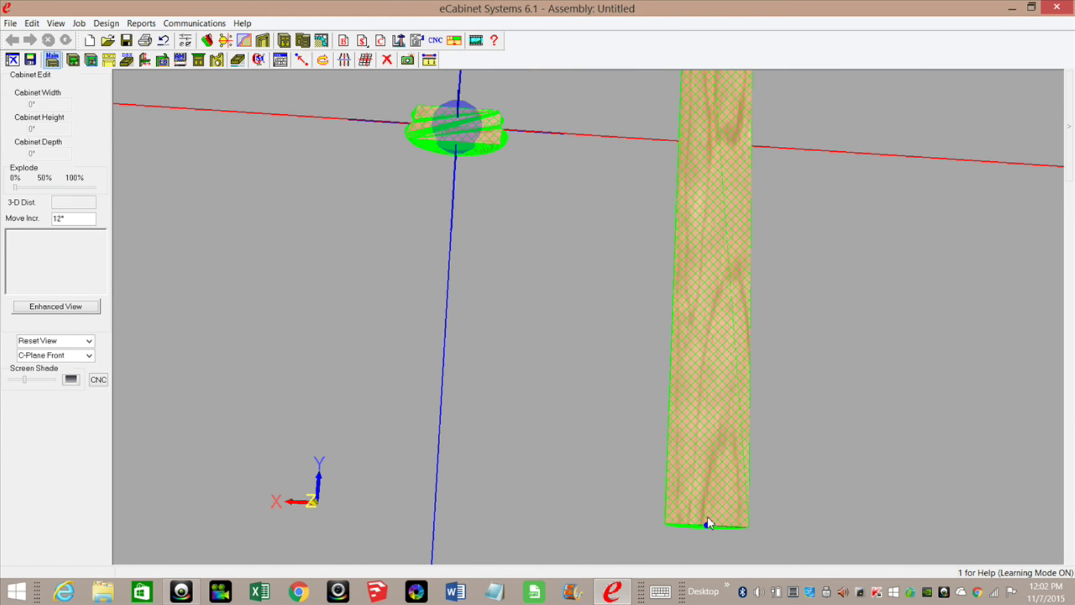
{"action": "right_click_drag", "start_coordinate": [703, 498], "coordinate": [715, 424]}
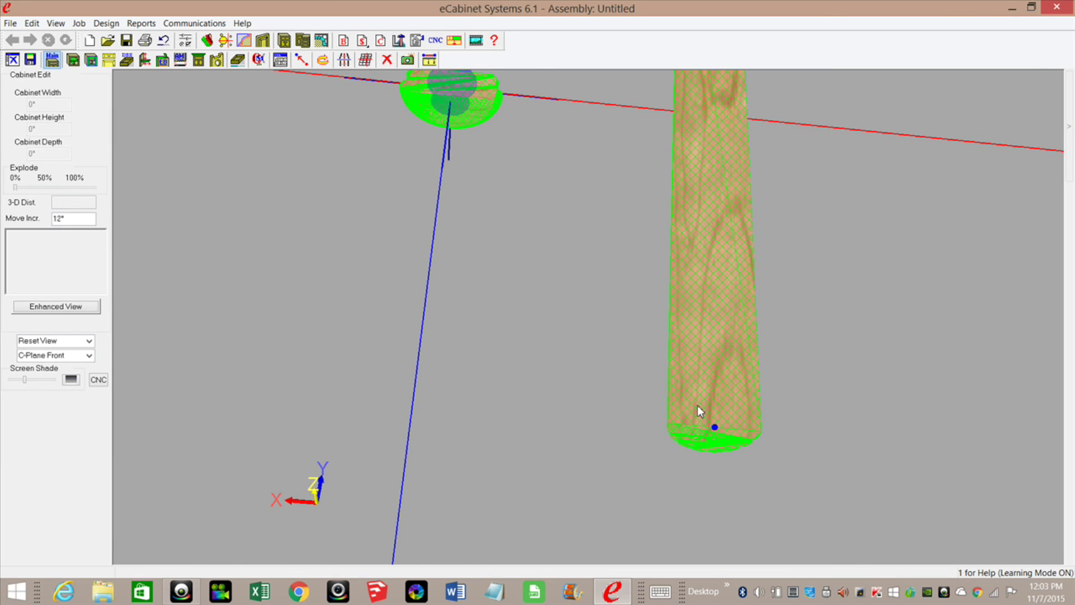
{"action": "right_click_drag", "start_coordinate": [559, 290], "coordinate": [495, 130]}
{"action": "middle_click_drag", "start_coordinate": [493, 132], "coordinate": [520, 252]}
{"action": "scroll", "coordinate": [524, 314], "scroll_direction": "up", "scroll_amount": 3}
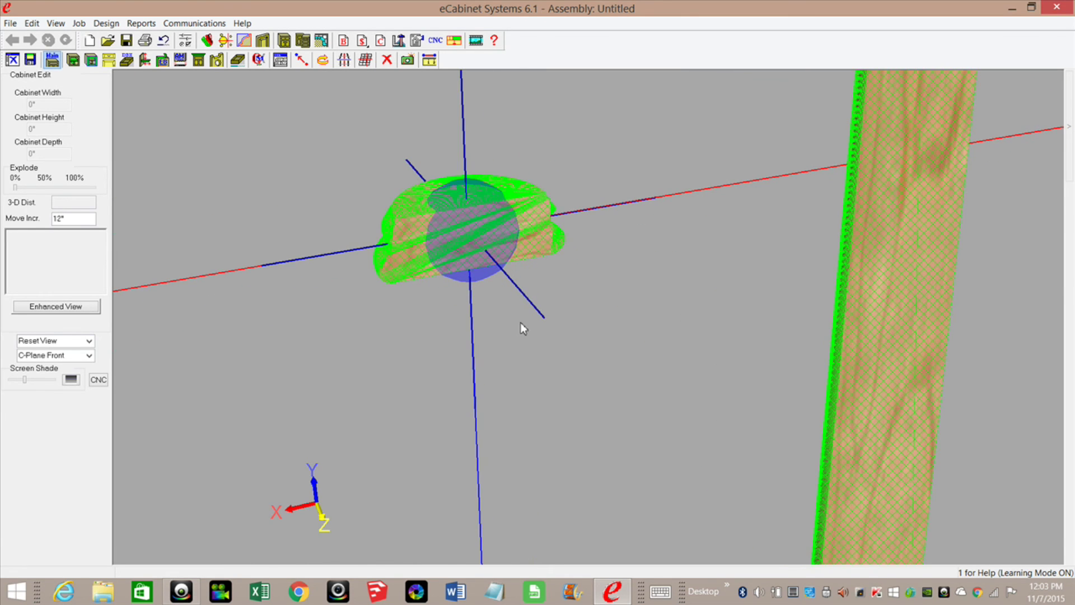
{"action": "left_click", "coordinate": [471, 219]}
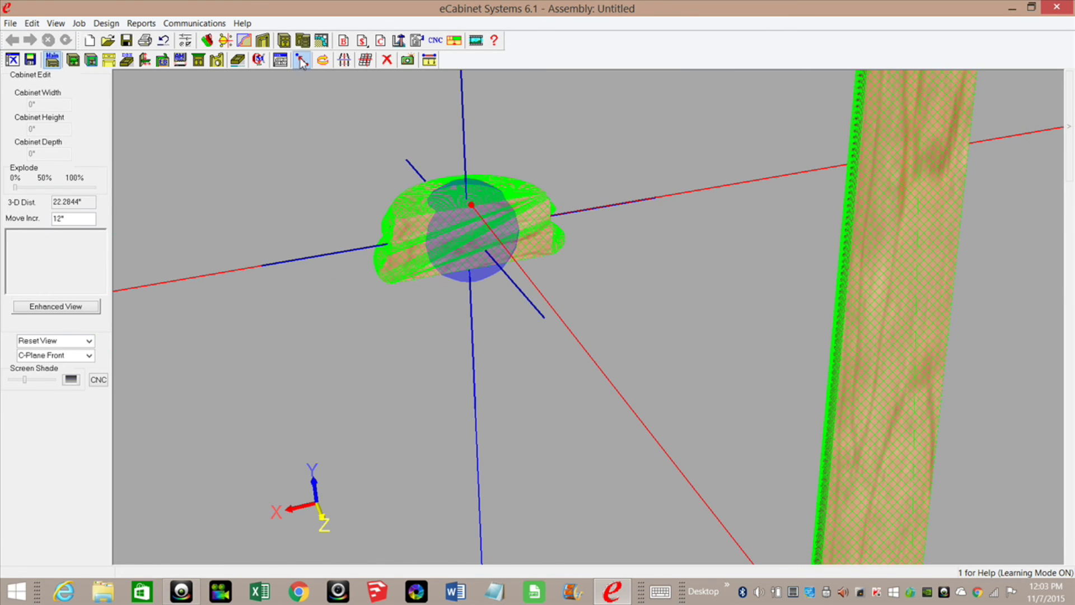
{"action": "left_click", "coordinate": [538, 308]}
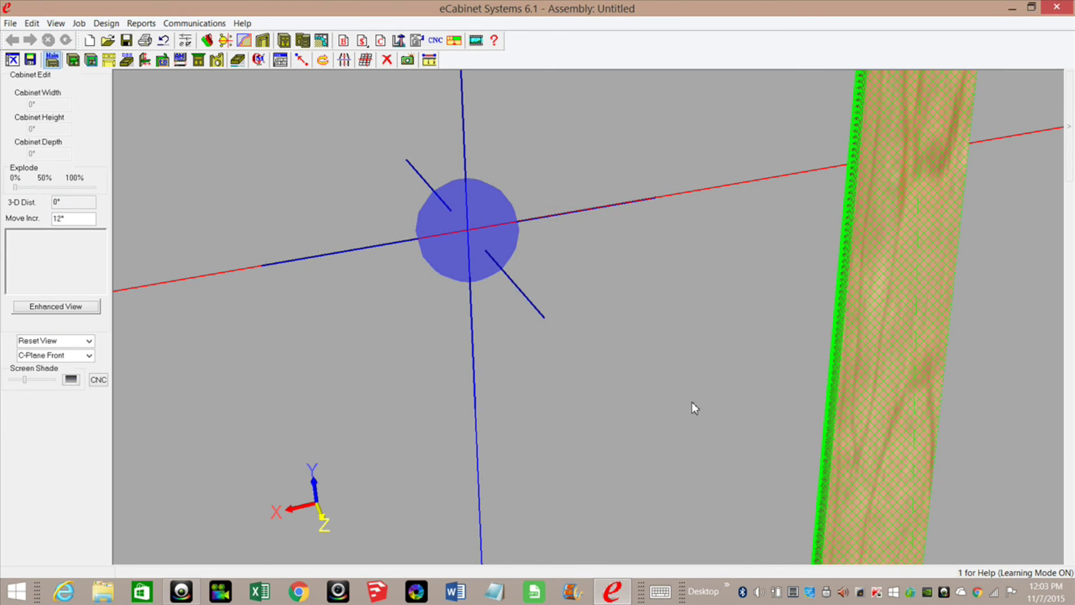
{"action": "right_click_drag", "start_coordinate": [691, 401], "coordinate": [532, 466]}
{"action": "middle_click_drag", "start_coordinate": [530, 467], "coordinate": [371, 348]}
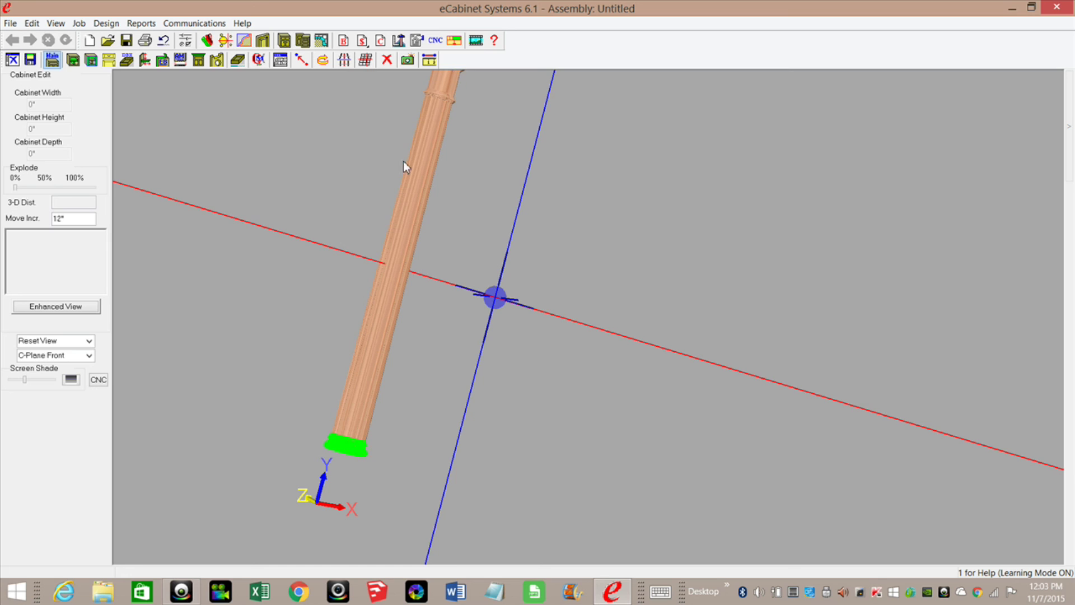
{"action": "key", "text": "Home"}
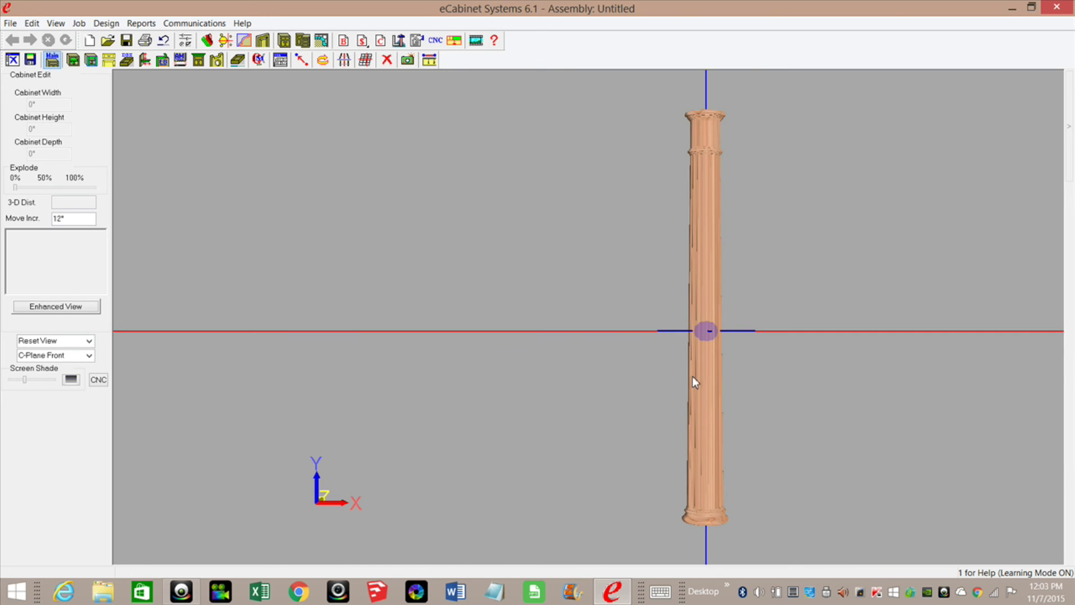
{"action": "right_click_drag", "start_coordinate": [716, 420], "coordinate": [713, 135]}
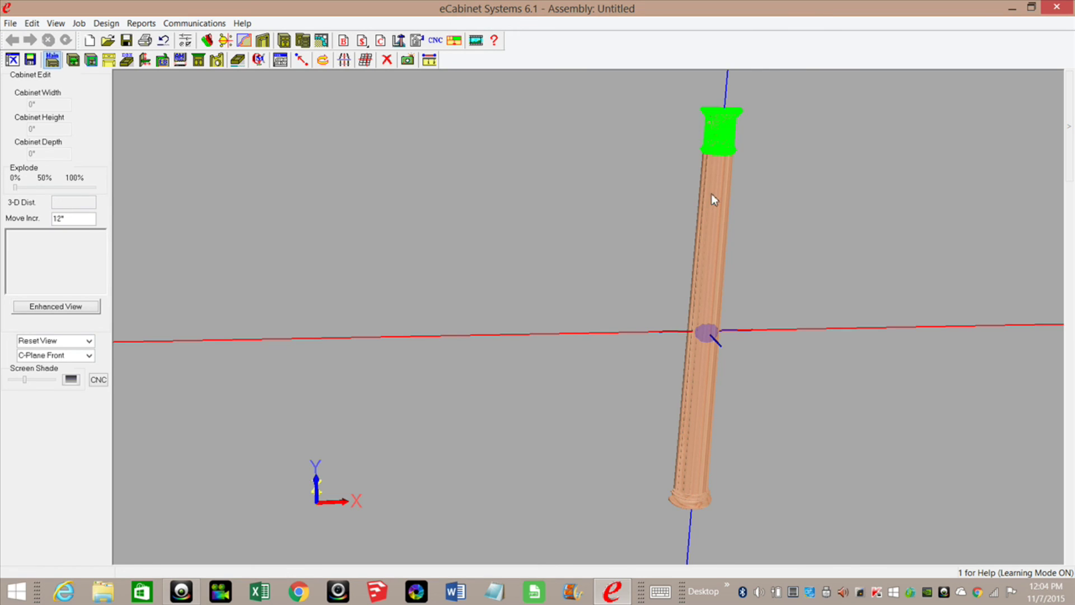
{"action": "left_click", "coordinate": [698, 471]}
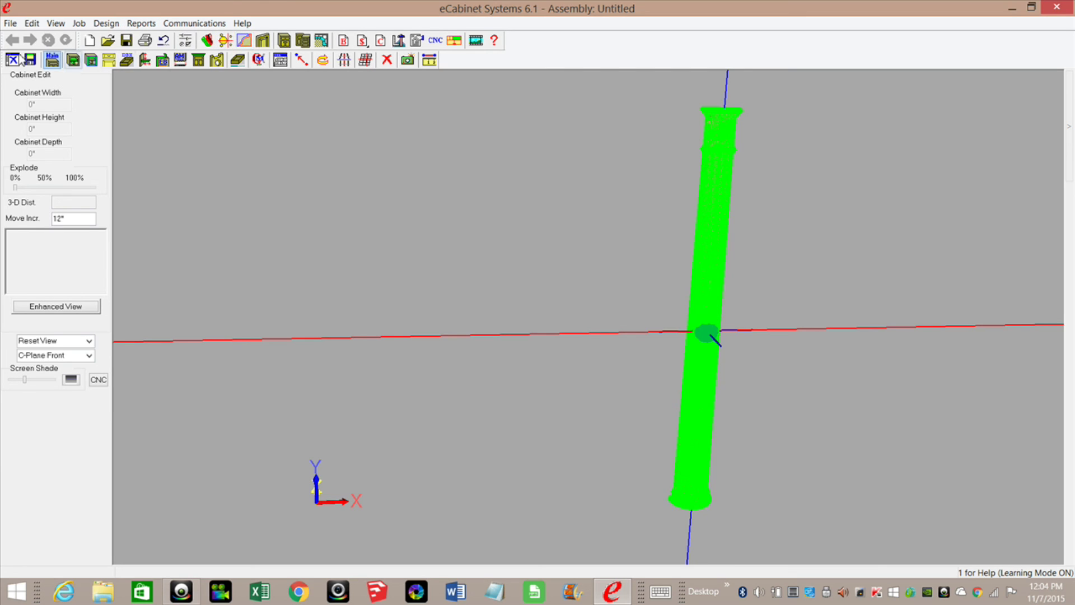
{"action": "left_click", "coordinate": [31, 60]}
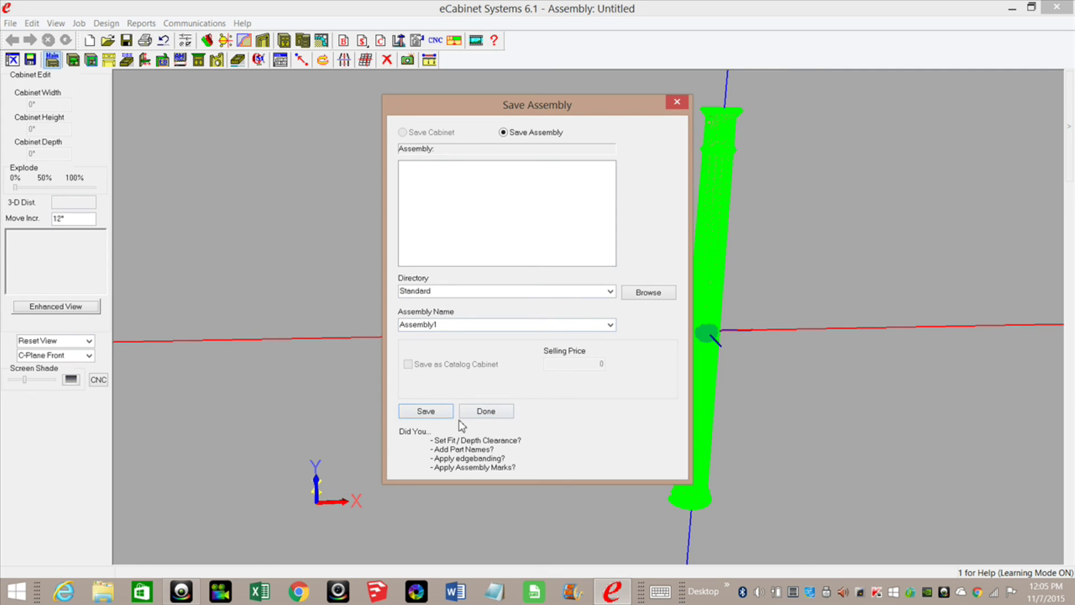
{"action": "left_click", "coordinate": [485, 411]}
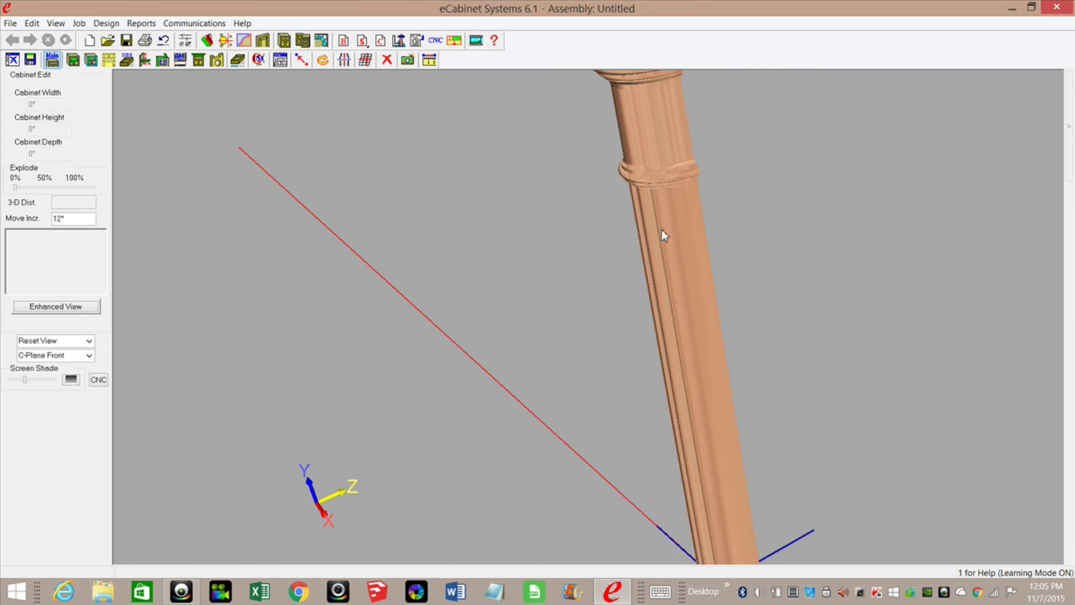
Inspect the finished Doric column from several sides and check the fluted shaft's dimensions
{"action": "scroll", "coordinate": [661, 230], "scroll_direction": "down", "scroll_amount": 3}
{"action": "middle_click_drag", "start_coordinate": [673, 358], "coordinate": [588, 249]}
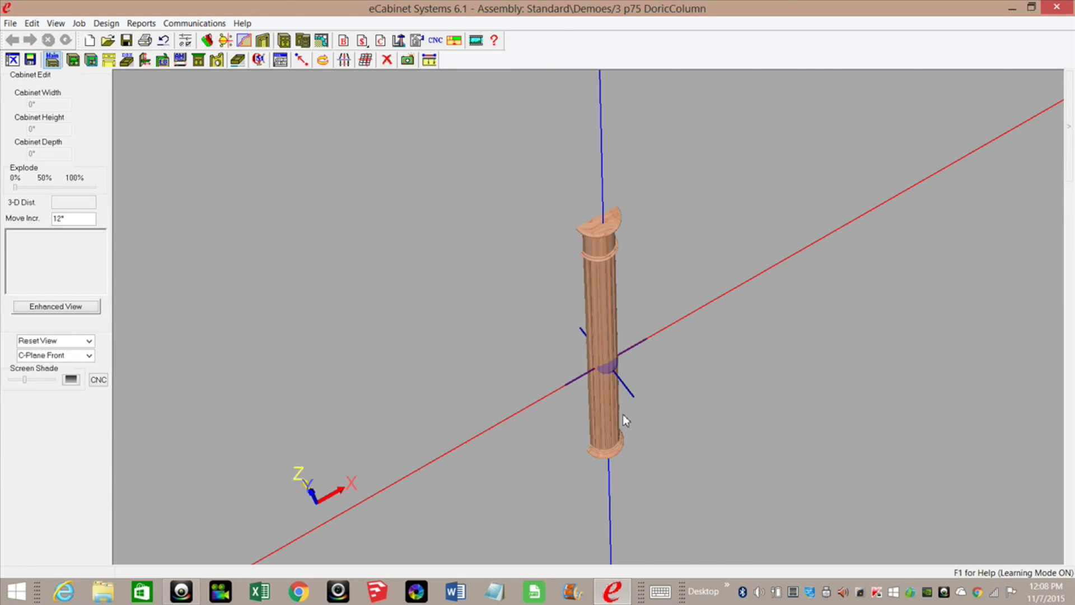
{"action": "middle_click_drag", "start_coordinate": [623, 417], "coordinate": [654, 197]}
{"action": "middle_click_drag", "start_coordinate": [598, 423], "coordinate": [613, 235]}
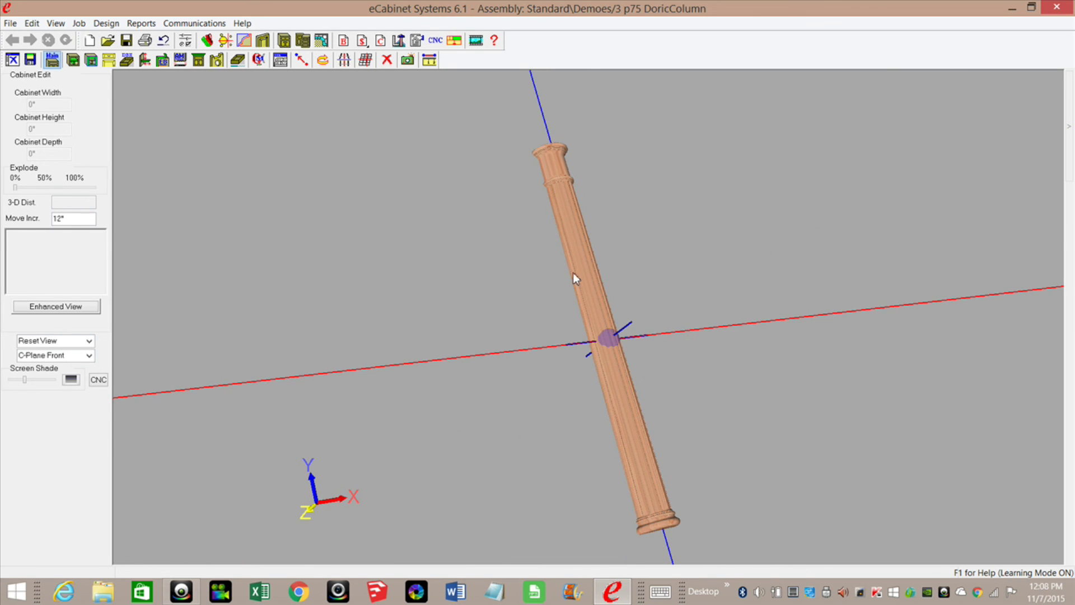
{"action": "mouse_move", "coordinate": [572, 274]}
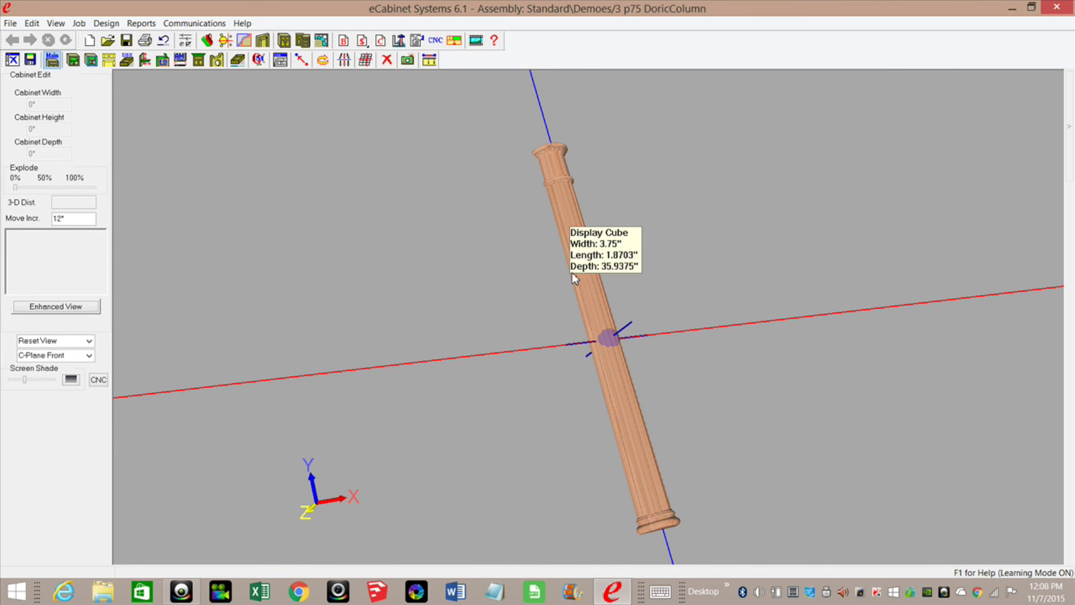